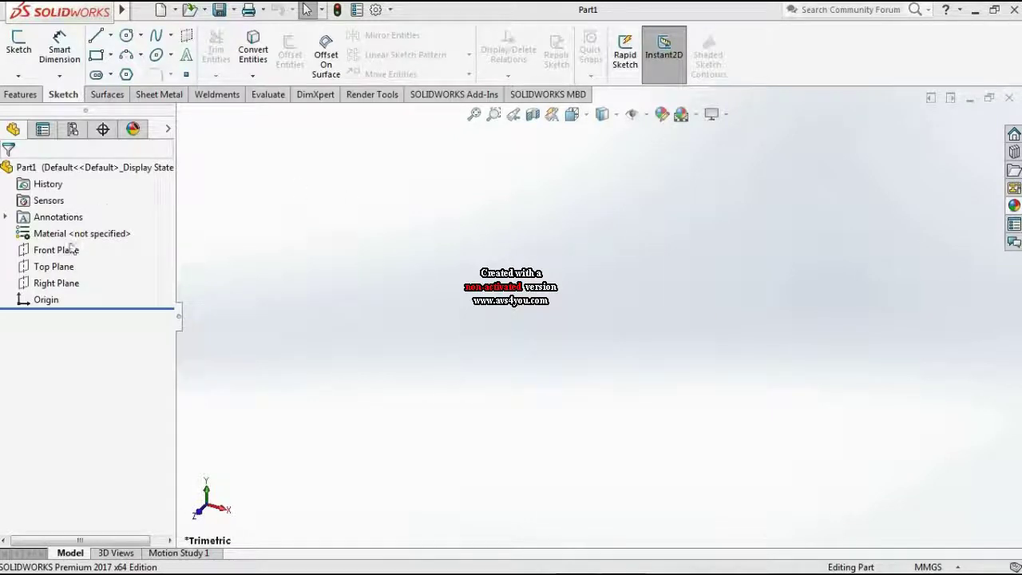
Step: Start a new reference plane based on the Top Plane, previewed at 10 mm offset
{"action": "left_click", "coordinate": [68, 267]}
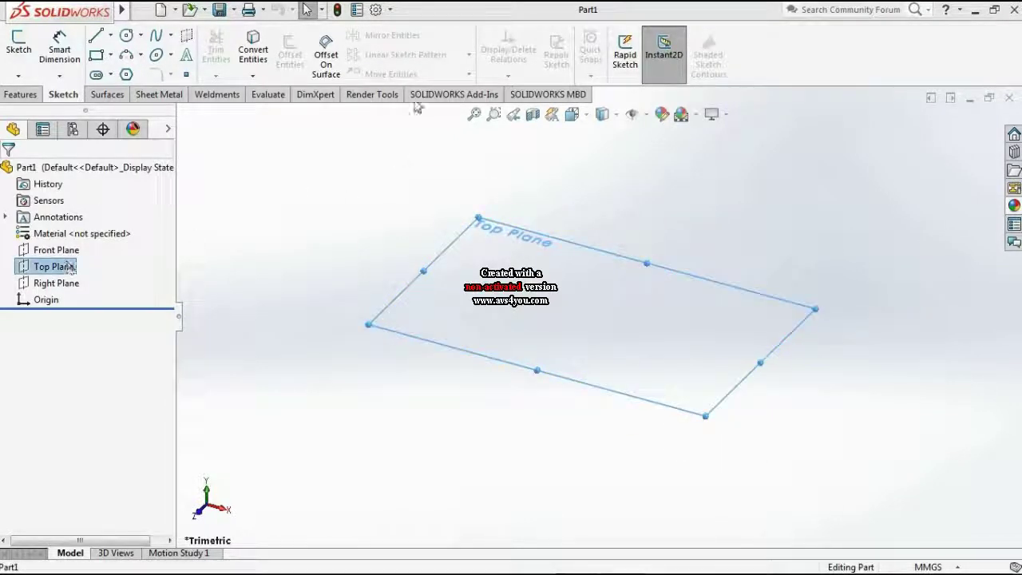
{"action": "left_click", "coordinate": [20, 95]}
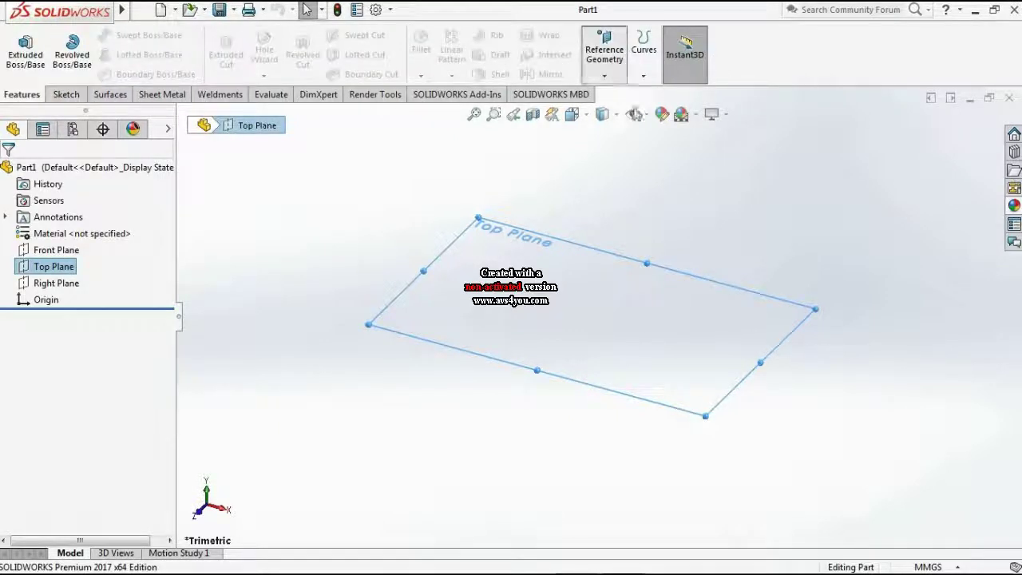
{"action": "left_click", "coordinate": [604, 76]}
Step: Create Plane1 at 10 mm from the Top Plane and set Plane2 65 mm from Plane1
{"action": "left_click", "coordinate": [616, 96]}
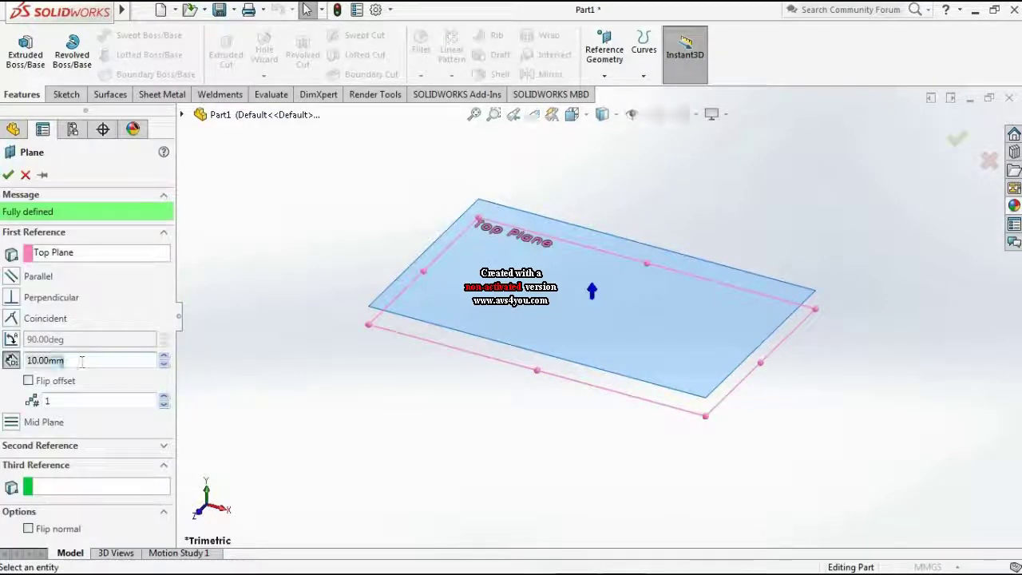
{"action": "left_click", "coordinate": [8, 175]}
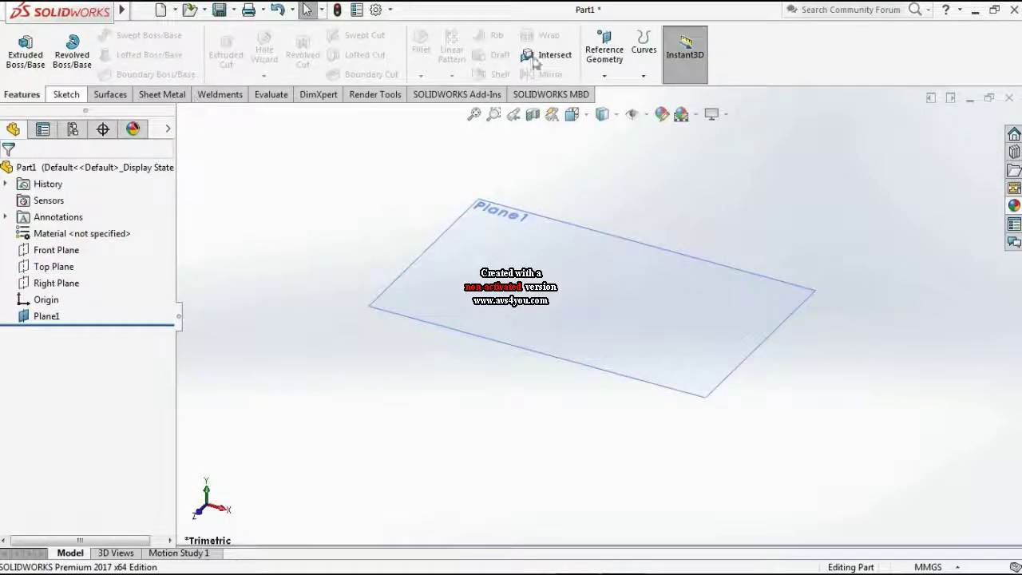
{"action": "left_click", "coordinate": [604, 56]}
{"action": "left_click", "coordinate": [619, 94]}
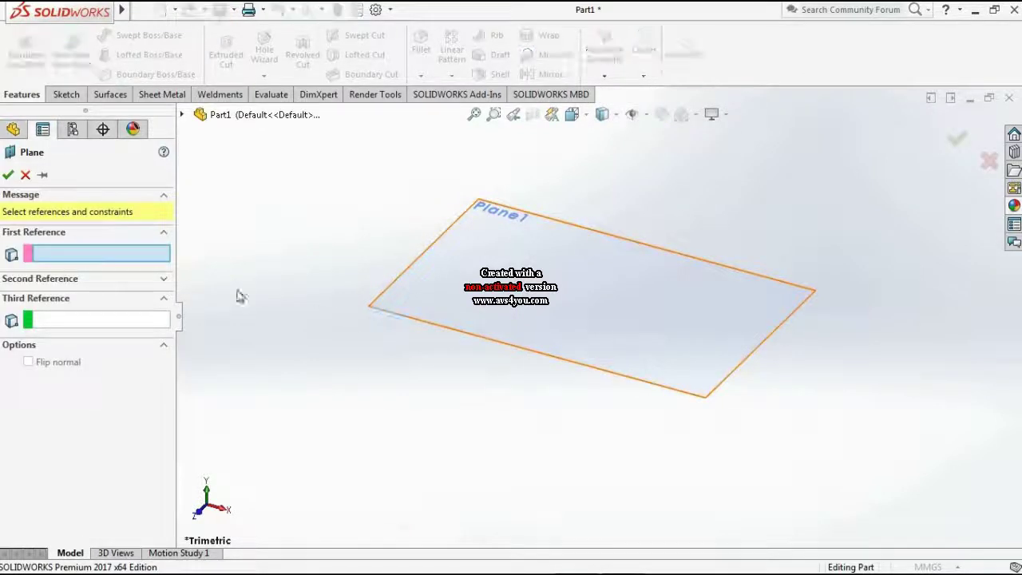
{"action": "left_click", "coordinate": [451, 331]}
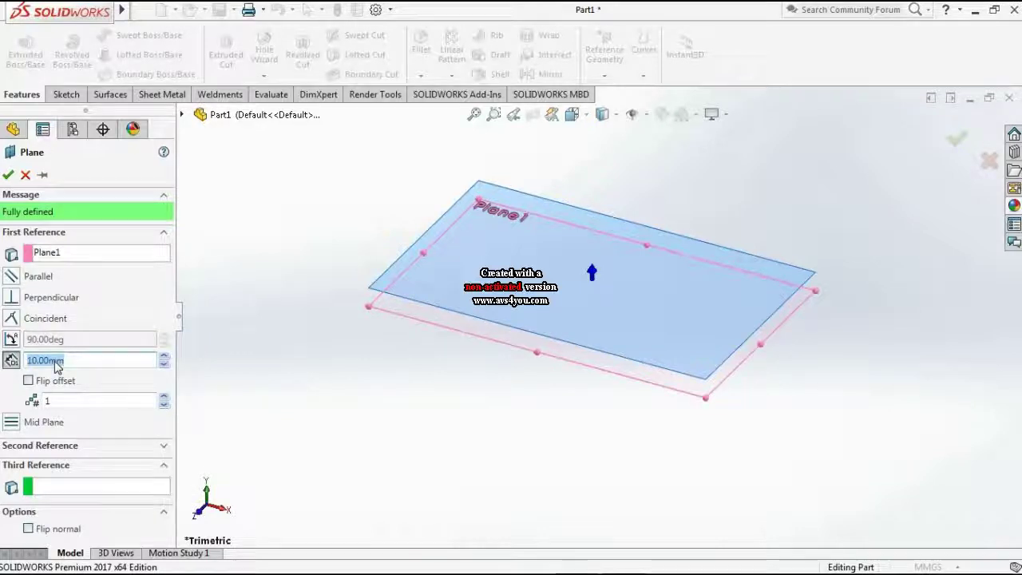
{"action": "type", "text": "65"}
{"action": "key", "text": "Return"}
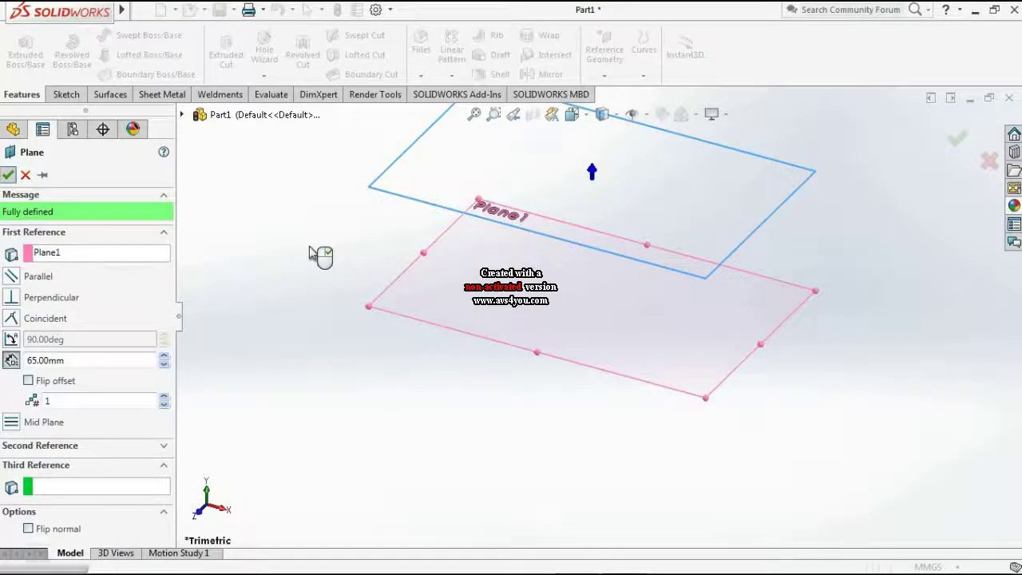
Step: Centre the view and create Plane3 offset 70 mm from Plane2
{"action": "scroll", "coordinate": [349, 300], "scroll_direction": "up", "scroll_amount": 3}
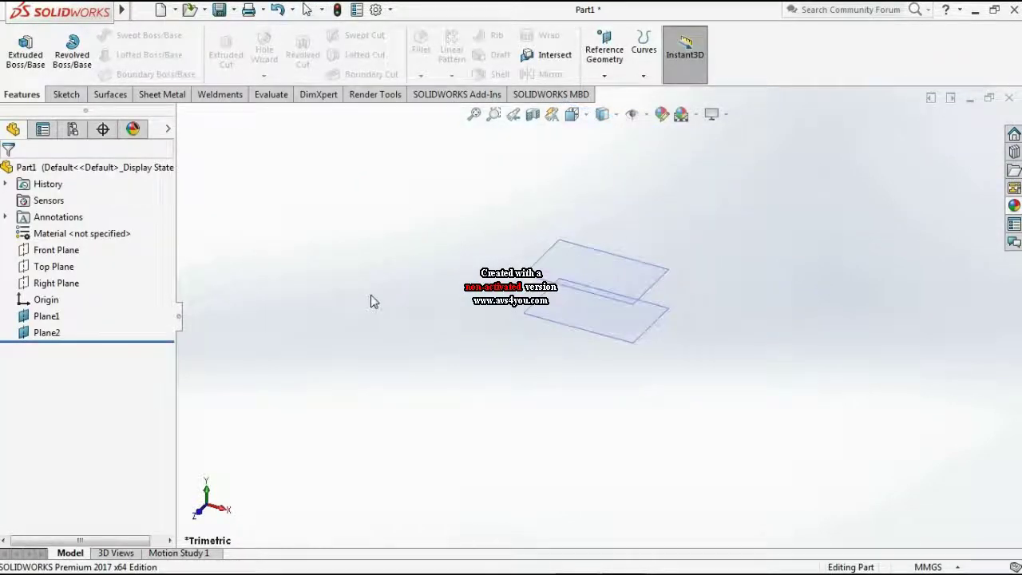
{"action": "scroll", "coordinate": [381, 372], "scroll_direction": "up", "scroll_amount": 1}
{"action": "scroll", "coordinate": [549, 301], "scroll_direction": "down", "scroll_amount": 4}
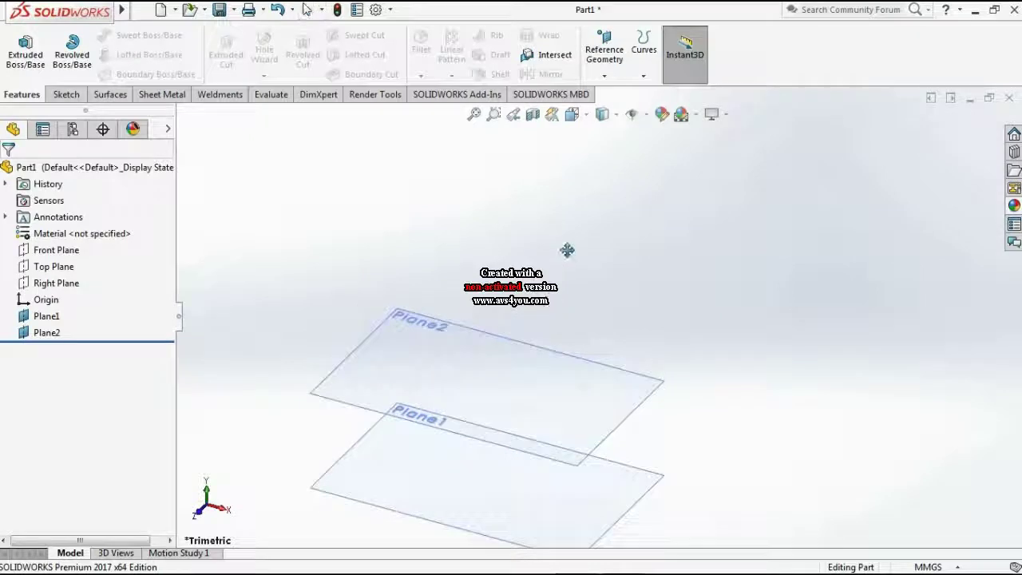
{"action": "middle_click_drag", "start_coordinate": [567, 251], "coordinate": [595, 193], "text": "ctrl"}
{"action": "left_click", "coordinate": [605, 75]}
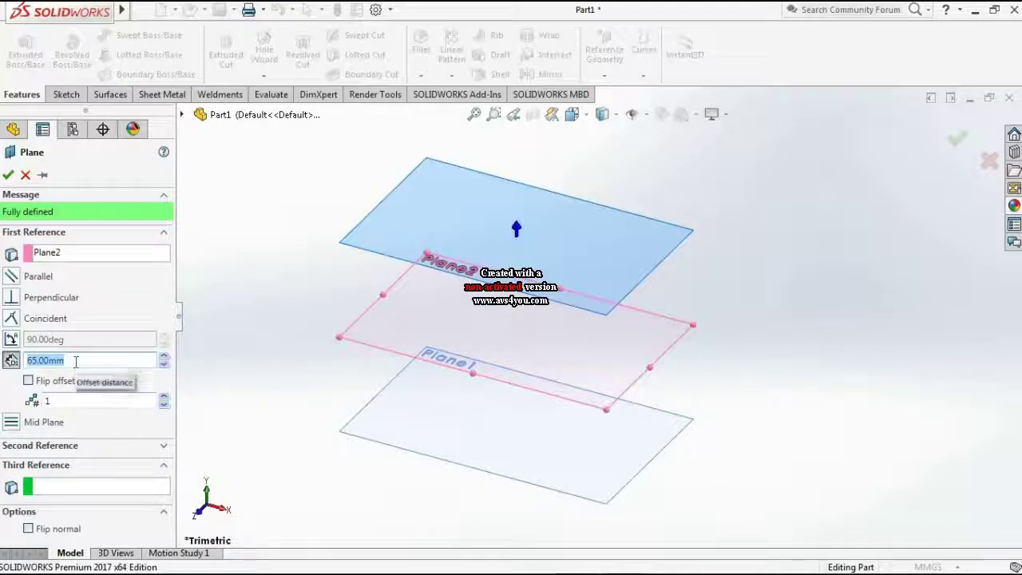
{"action": "left_click", "coordinate": [75, 361]}
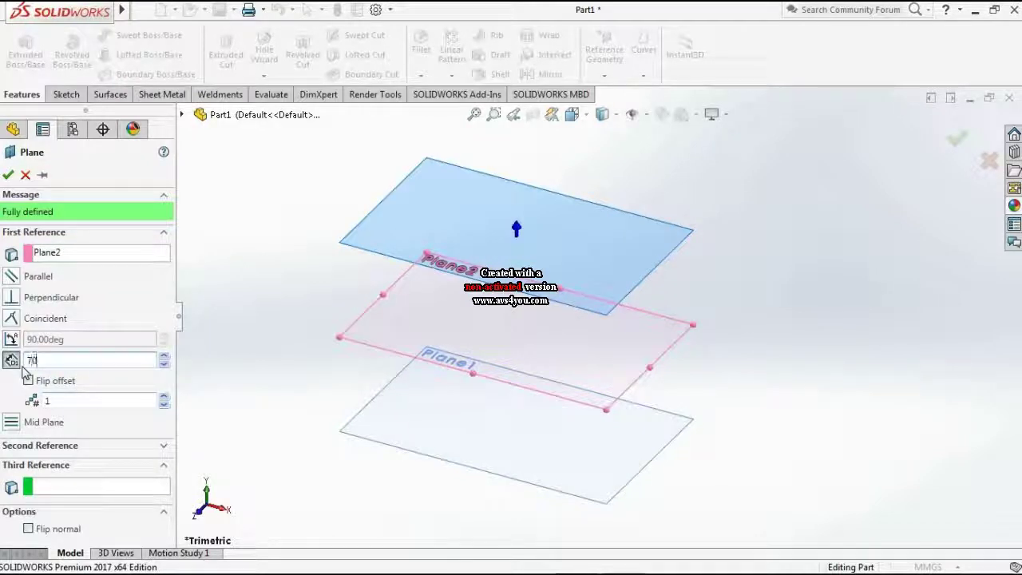
{"action": "left_click", "coordinate": [8, 174]}
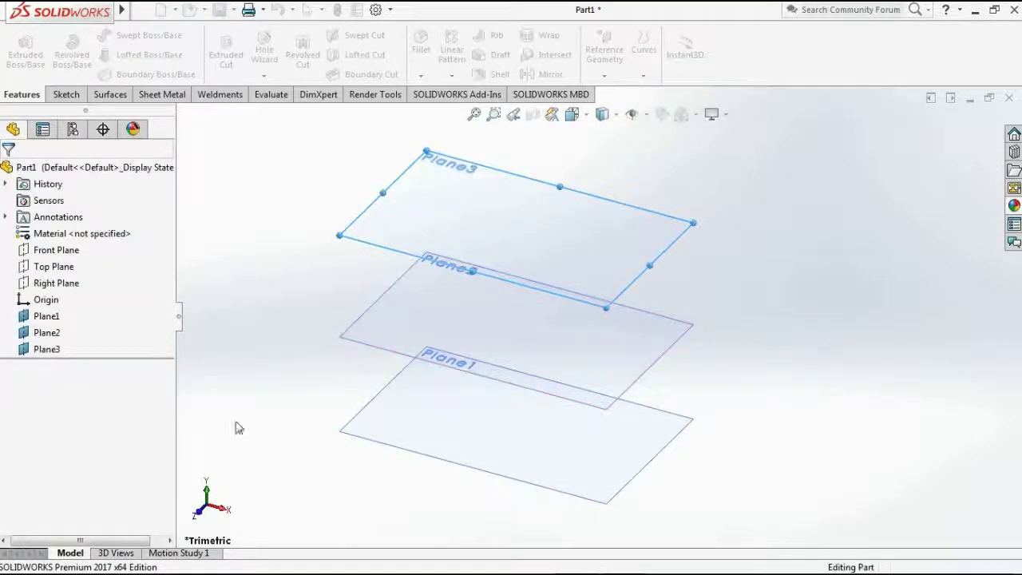
Step: Start a sketch on the Top Plane and draw a hexagon centred on the origin
{"action": "left_click", "coordinate": [62, 268]}
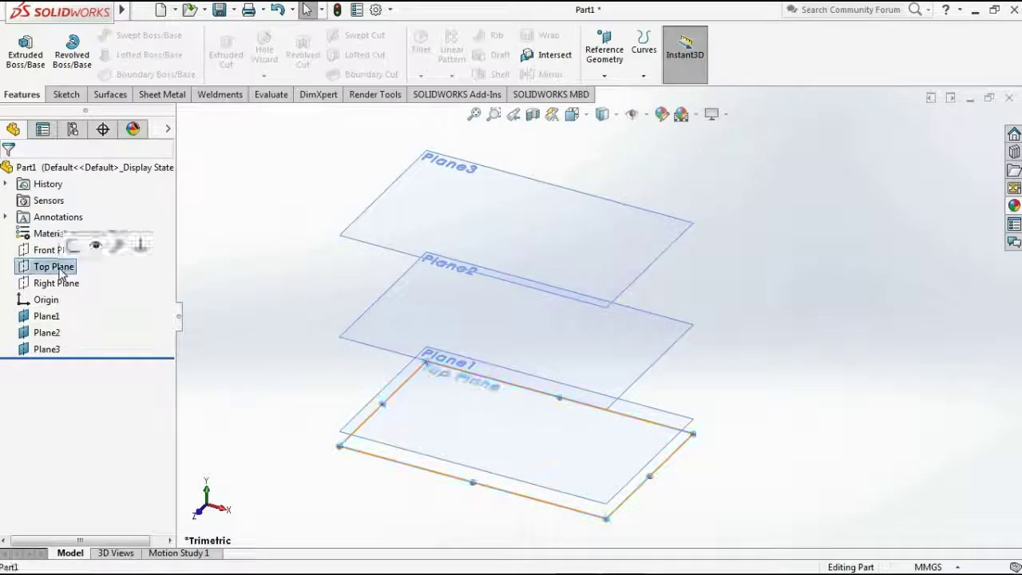
{"action": "left_click", "coordinate": [72, 246]}
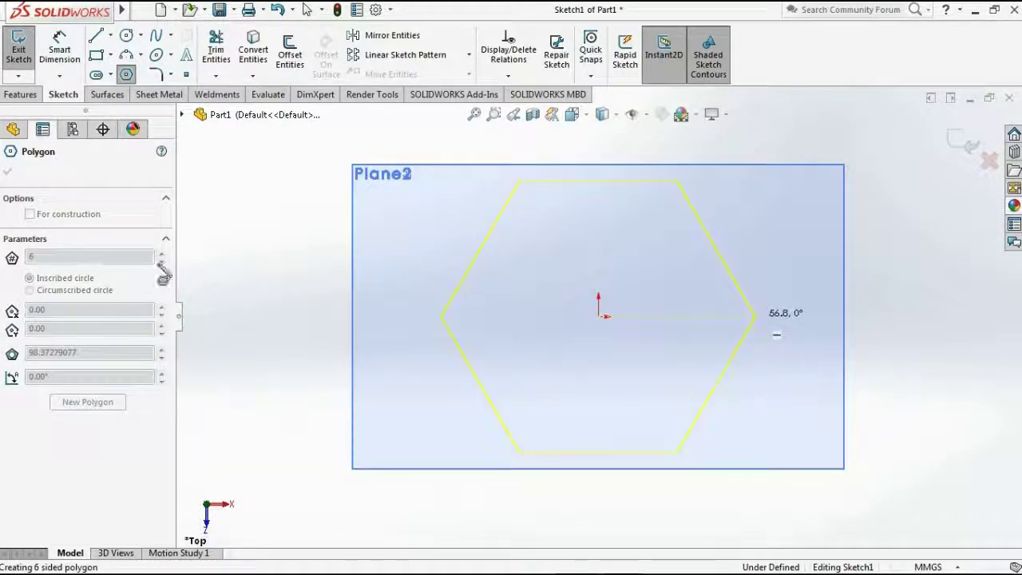
{"action": "left_click", "coordinate": [757, 316]}
{"action": "key", "text": "Escape"}
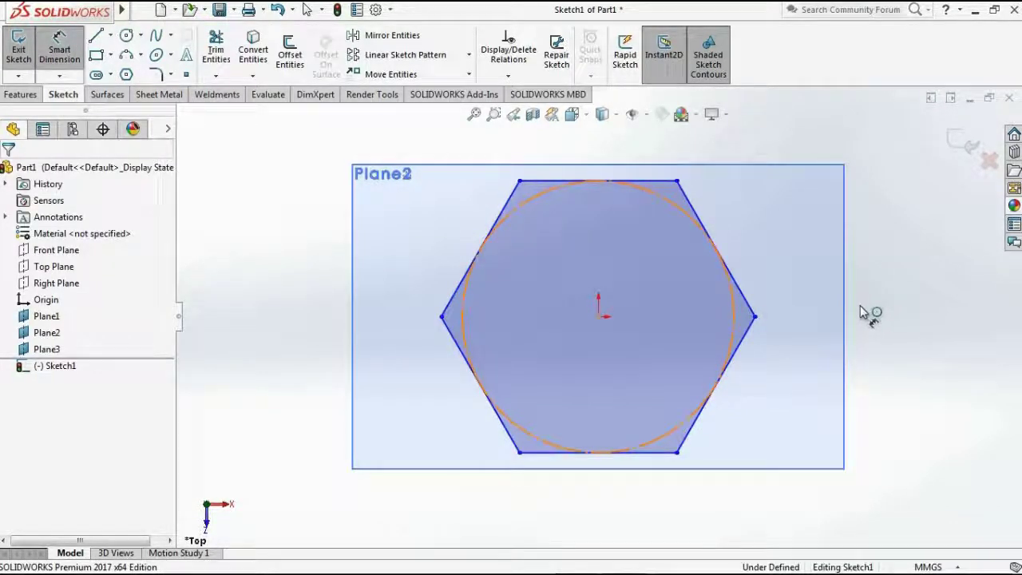
Step: Dimension the hexagon's construction circle to Ø100 mm
{"action": "left_click", "coordinate": [735, 310]}
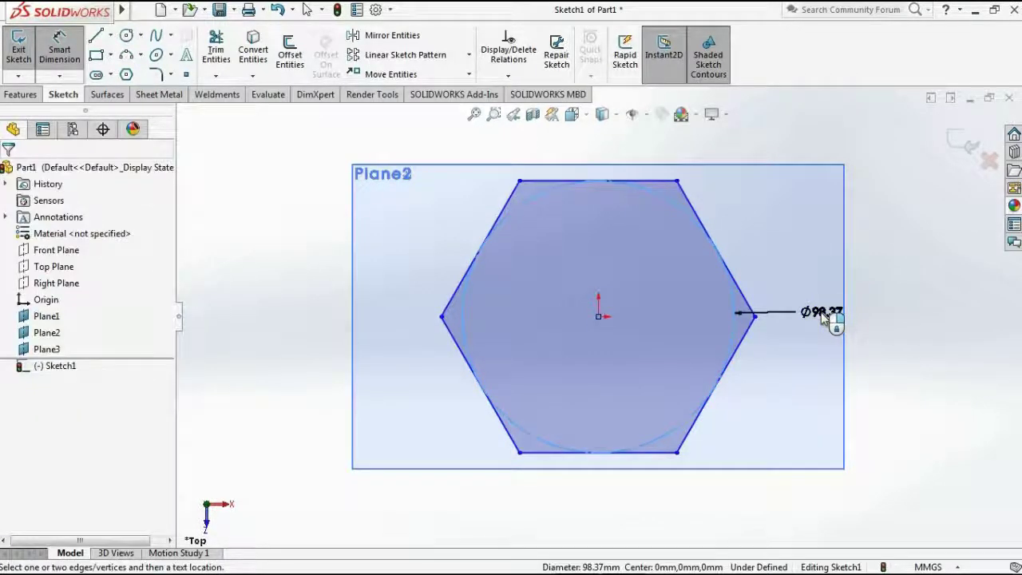
{"action": "left_click", "coordinate": [823, 317]}
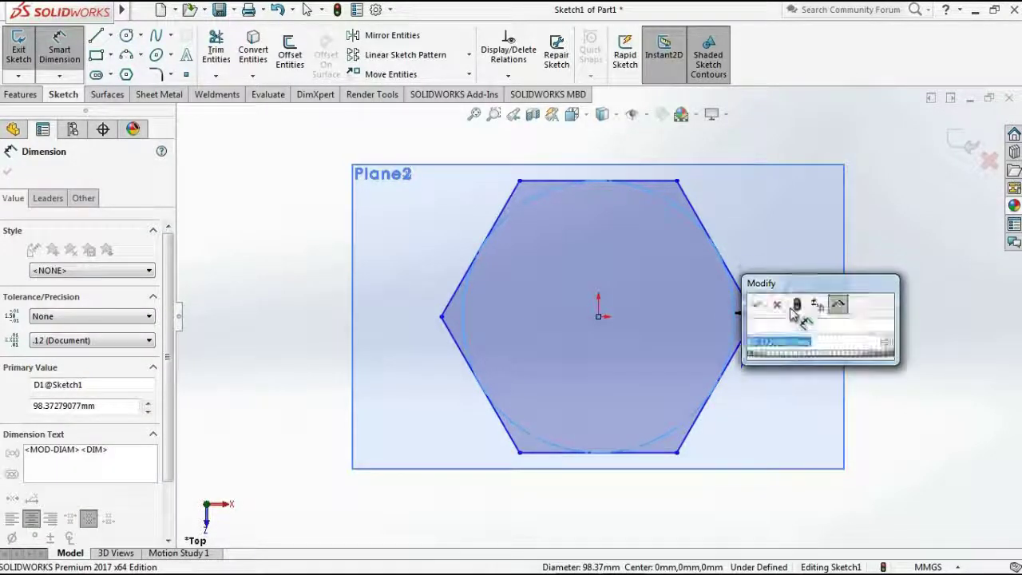
{"action": "key", "text": "Return"}
{"action": "left_click", "coordinate": [826, 347]}
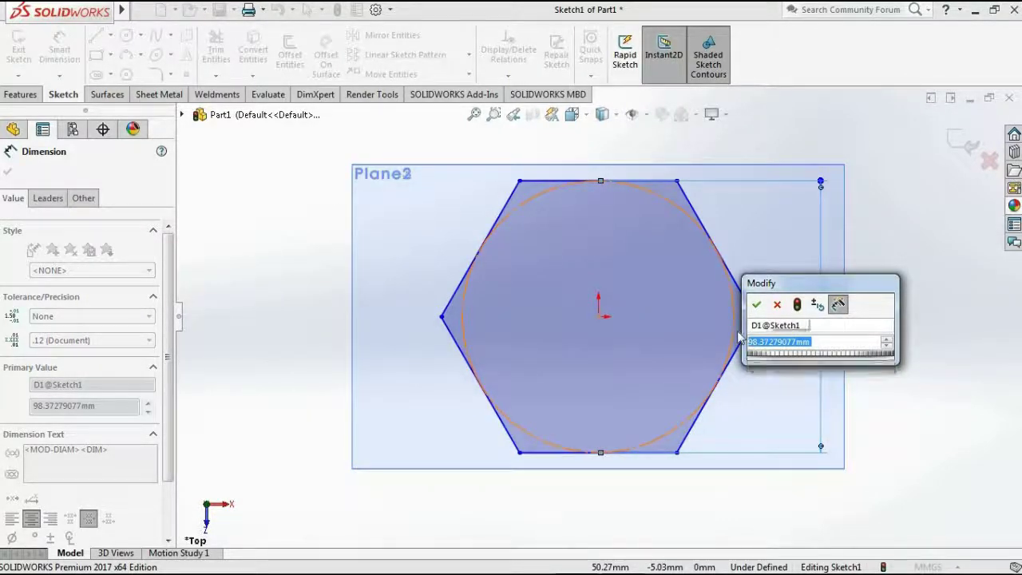
{"action": "type", "text": "100"}
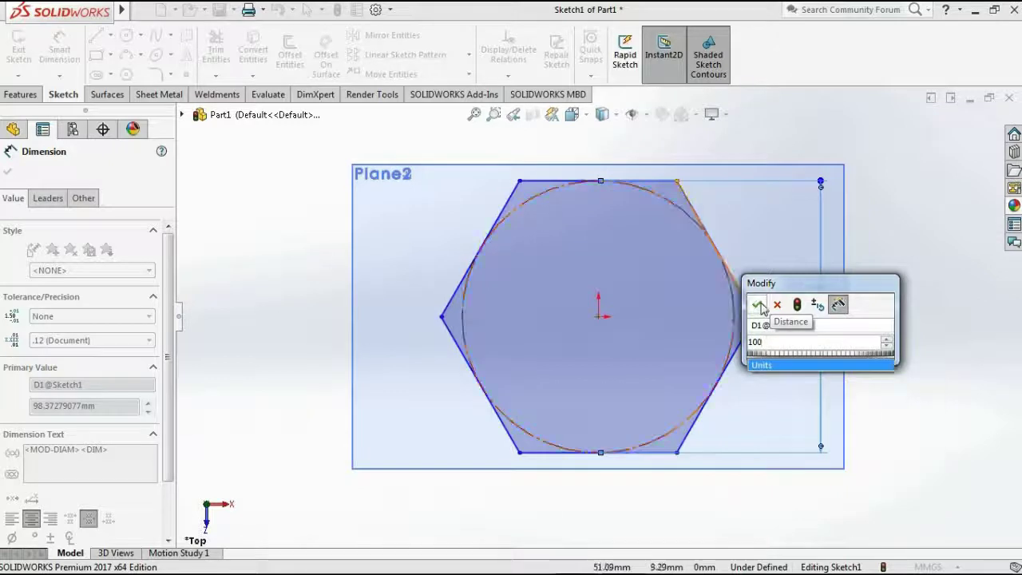
{"action": "key", "text": "Return"}
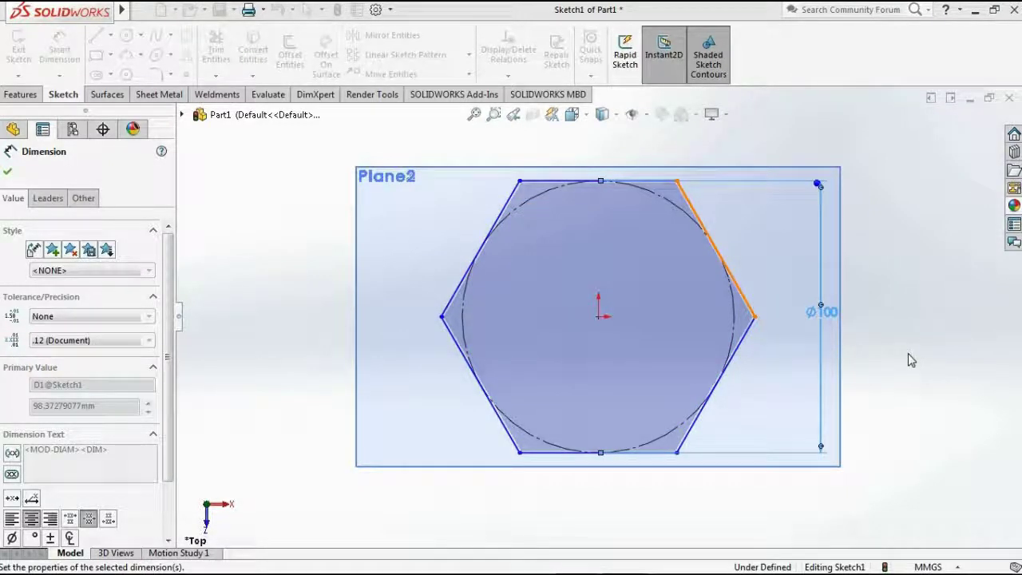
{"action": "left_click", "coordinate": [968, 153]}
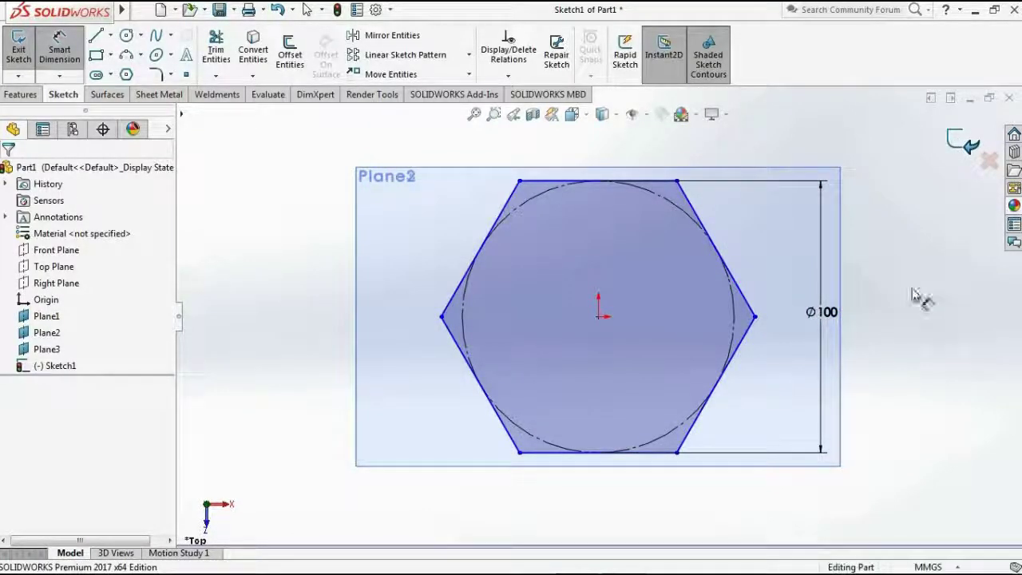
Step: Start a sketch on Plane1 and draw a smaller hexagon centred on the origin
{"action": "left_click", "coordinate": [46, 316]}
{"action": "left_click", "coordinate": [76, 292]}
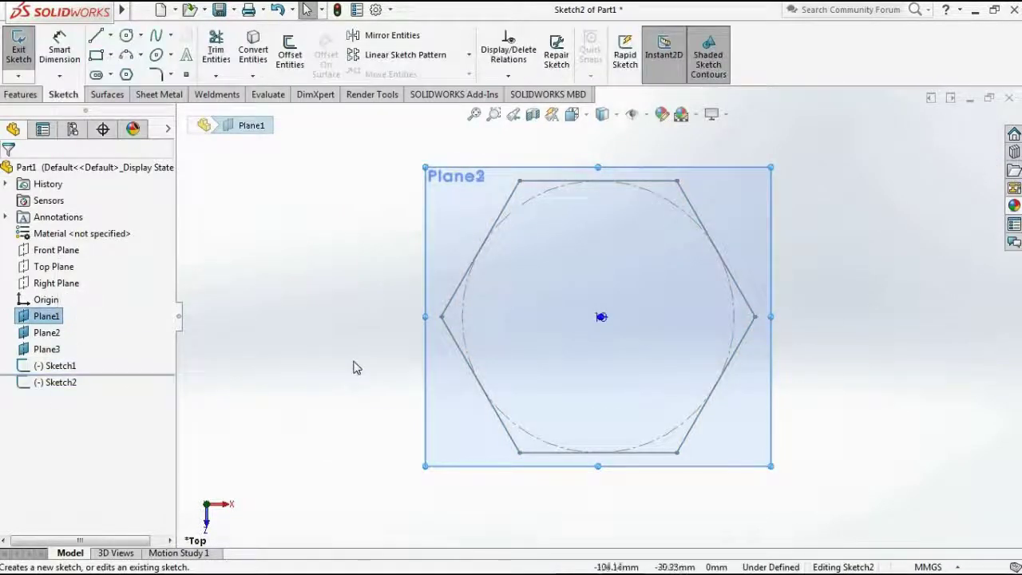
{"action": "left_click", "coordinate": [128, 74]}
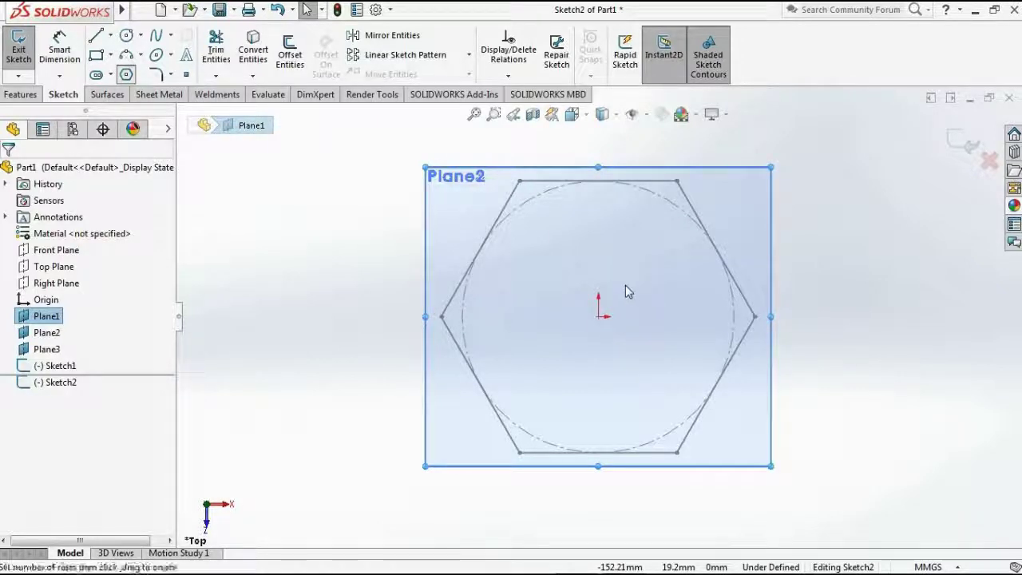
{"action": "left_click", "coordinate": [598, 316]}
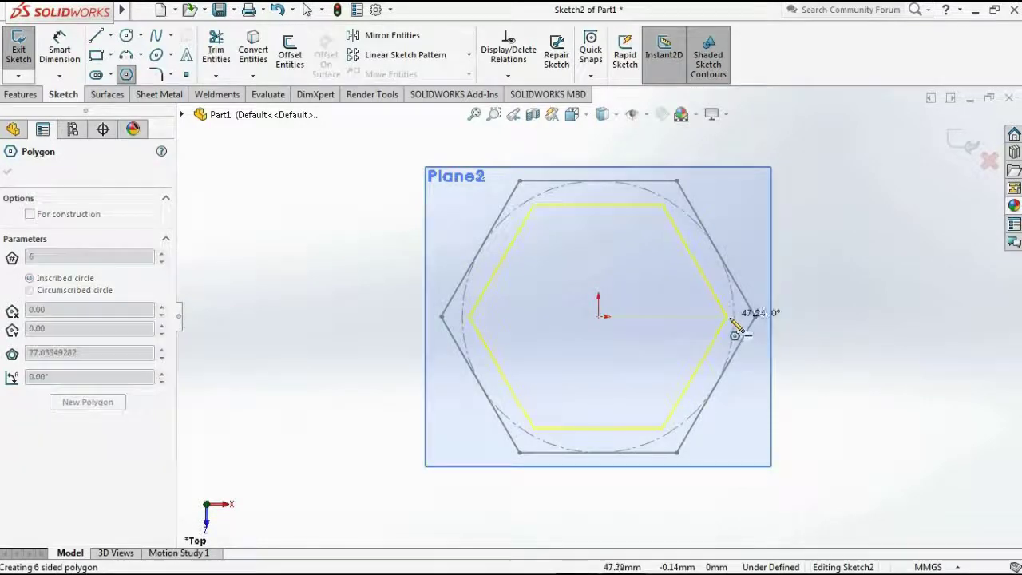
{"action": "left_click", "coordinate": [739, 318]}
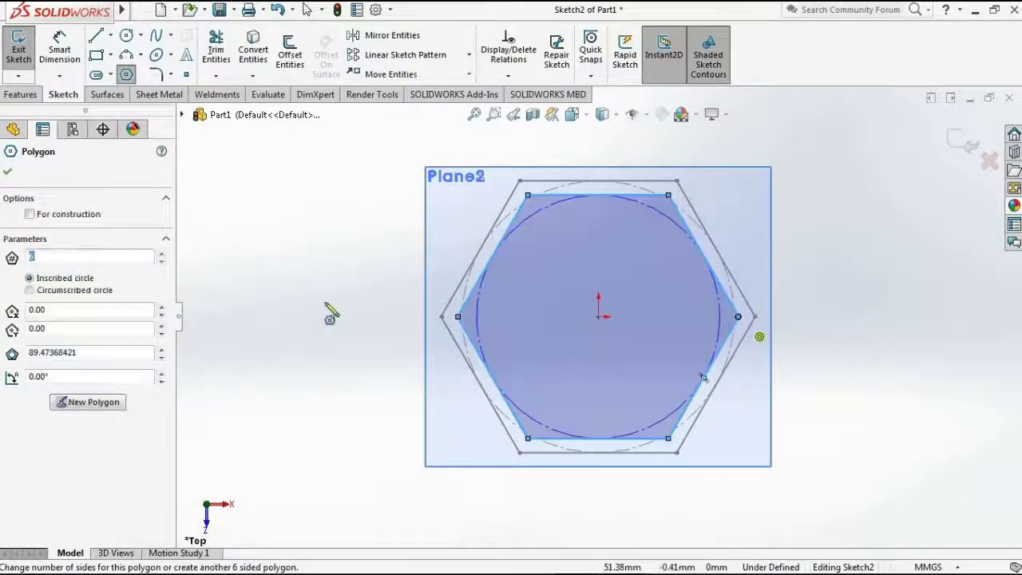
Step: Dimension the inner construction circle to Ø90 mm
{"action": "left_click", "coordinate": [61, 48]}
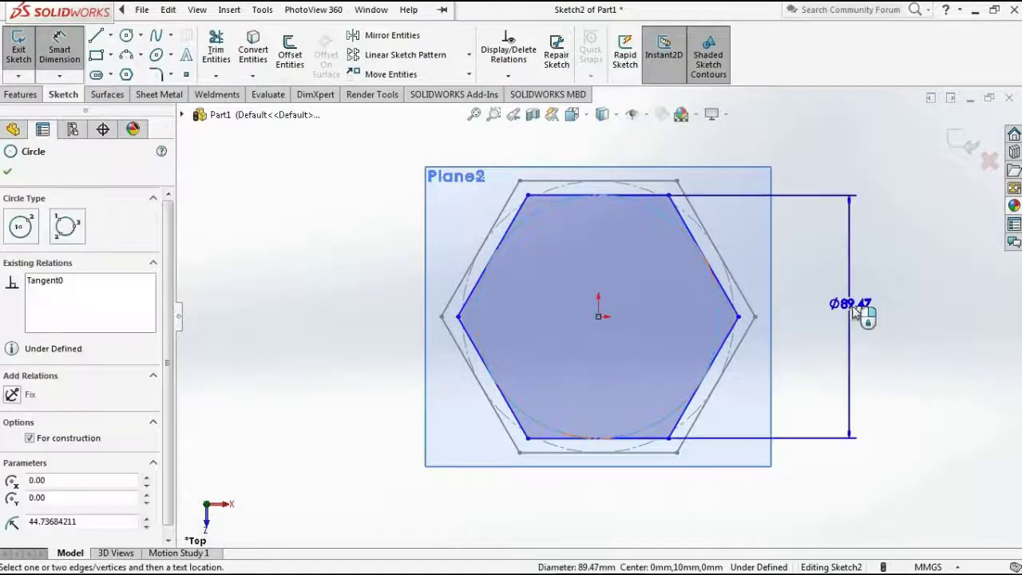
{"action": "left_click", "coordinate": [858, 316]}
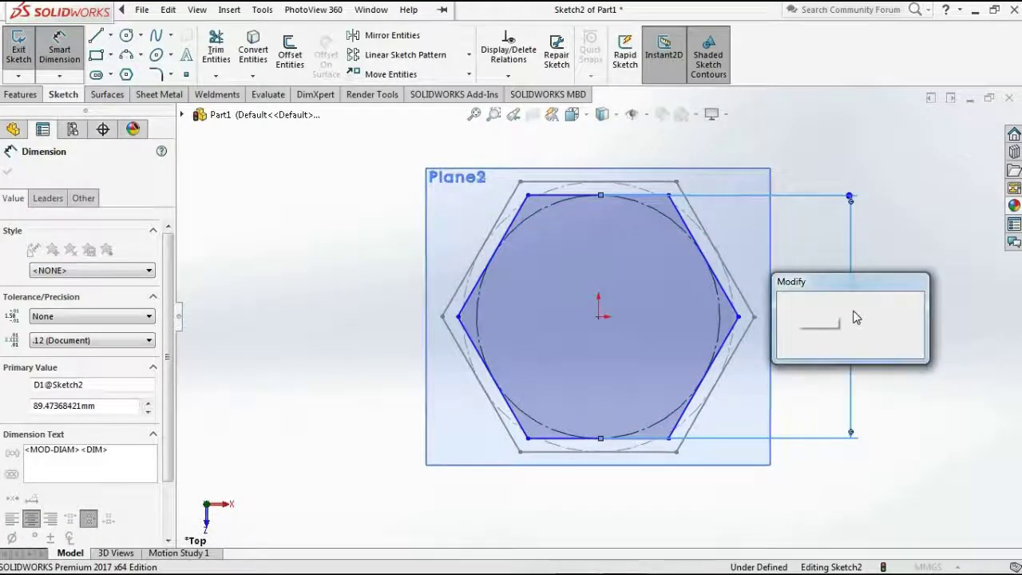
{"action": "type", "text": "90"}
{"action": "key", "text": "Return"}
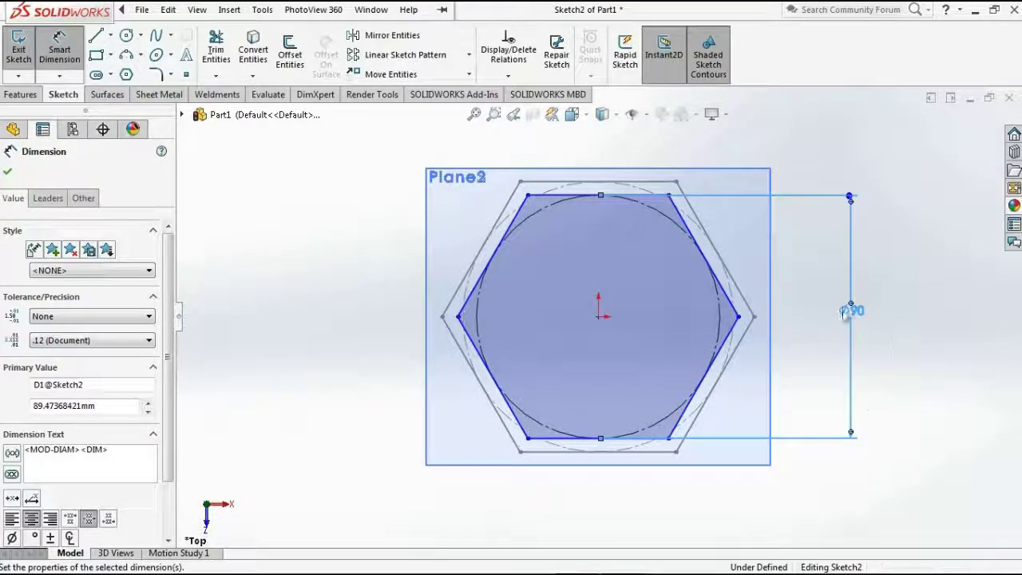
{"action": "left_click", "coordinate": [963, 153]}
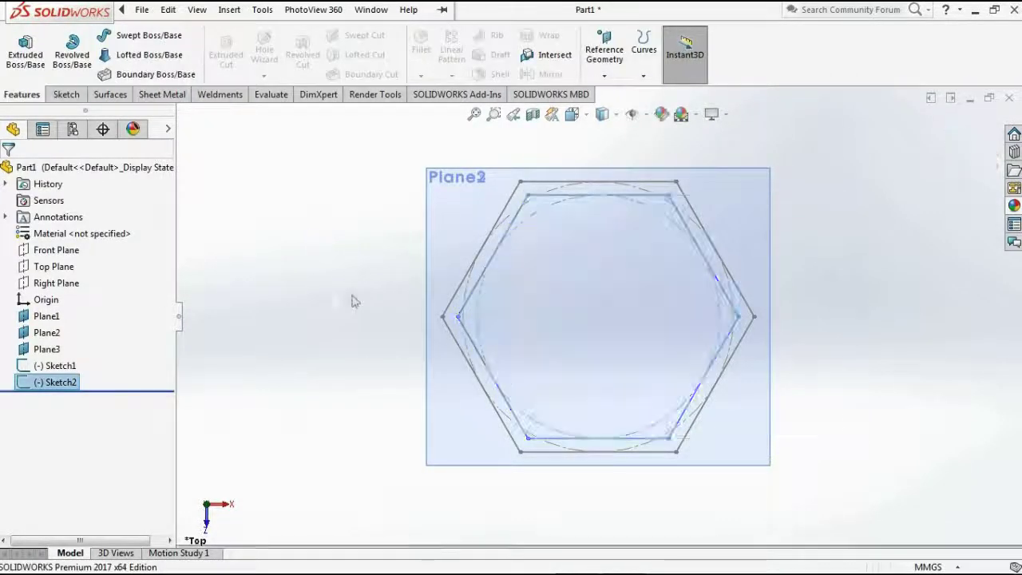
Step: Start a sketch on Plane2 and draw a hexagon centred on the origin
{"action": "left_click", "coordinate": [46, 332]}
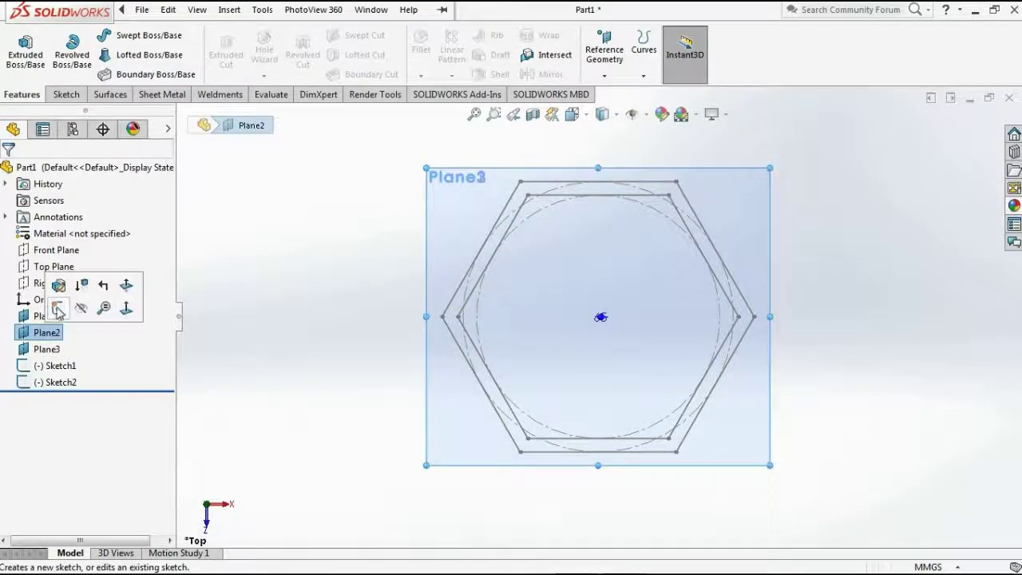
{"action": "left_click", "coordinate": [58, 309]}
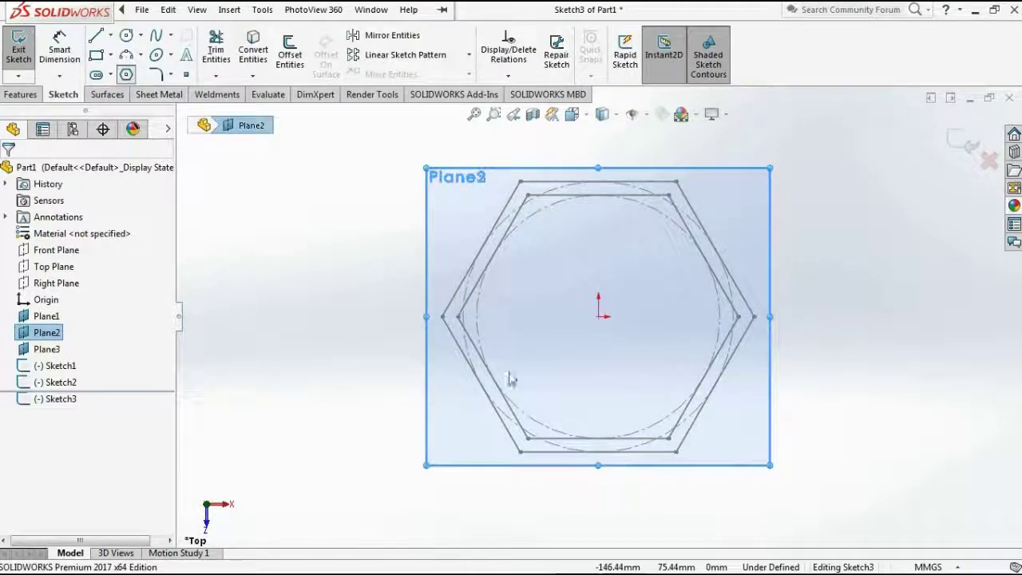
{"action": "key", "text": "Return"}
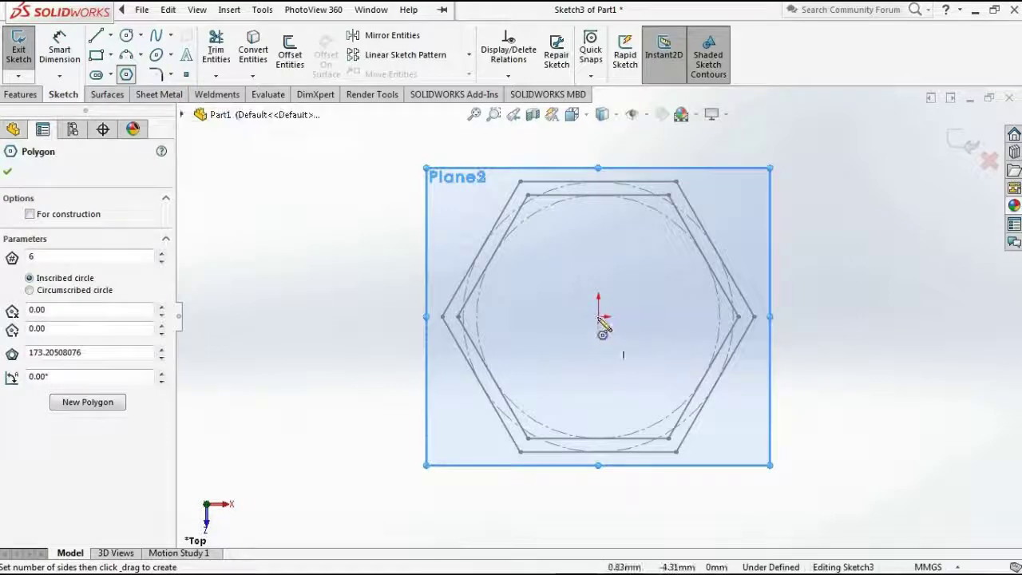
{"action": "left_click", "coordinate": [598, 316]}
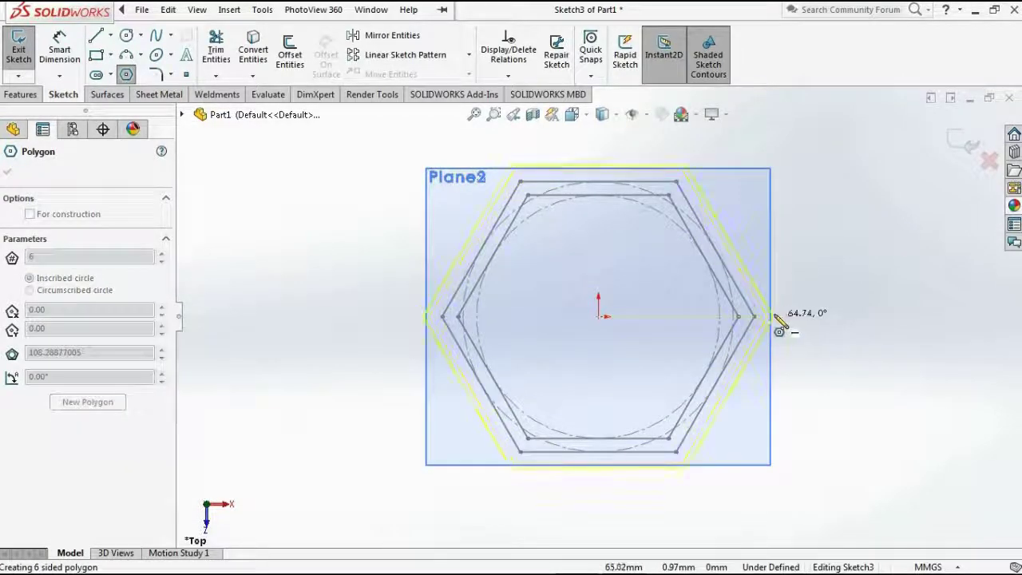
{"action": "left_click", "coordinate": [773, 317]}
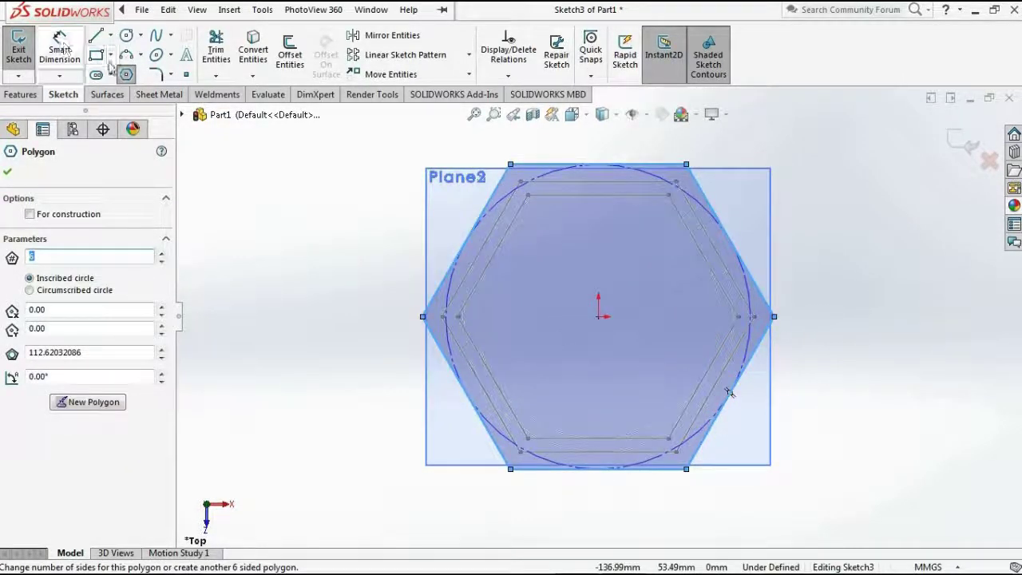
{"action": "key", "text": "Escape"}
Step: Dimension the construction circle to Ø115 mm and exit the sketch
{"action": "left_click", "coordinate": [769, 256]}
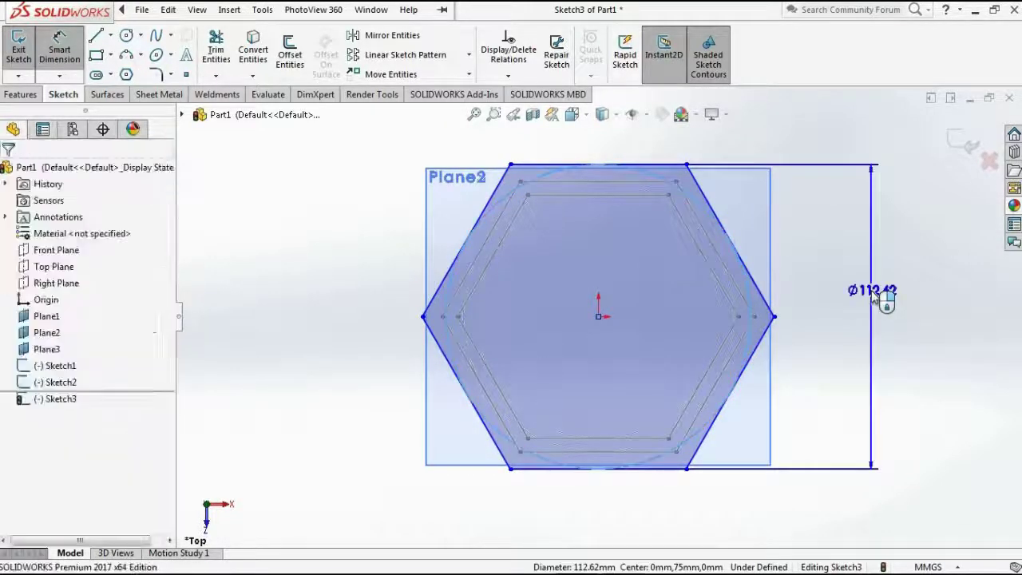
{"action": "left_click", "coordinate": [872, 296]}
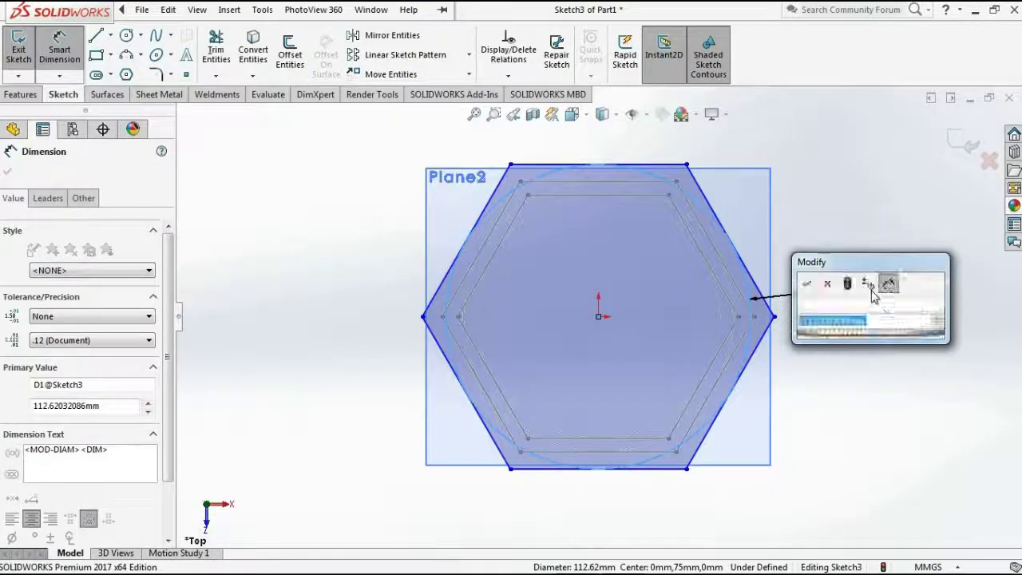
{"action": "type", "text": "115"}
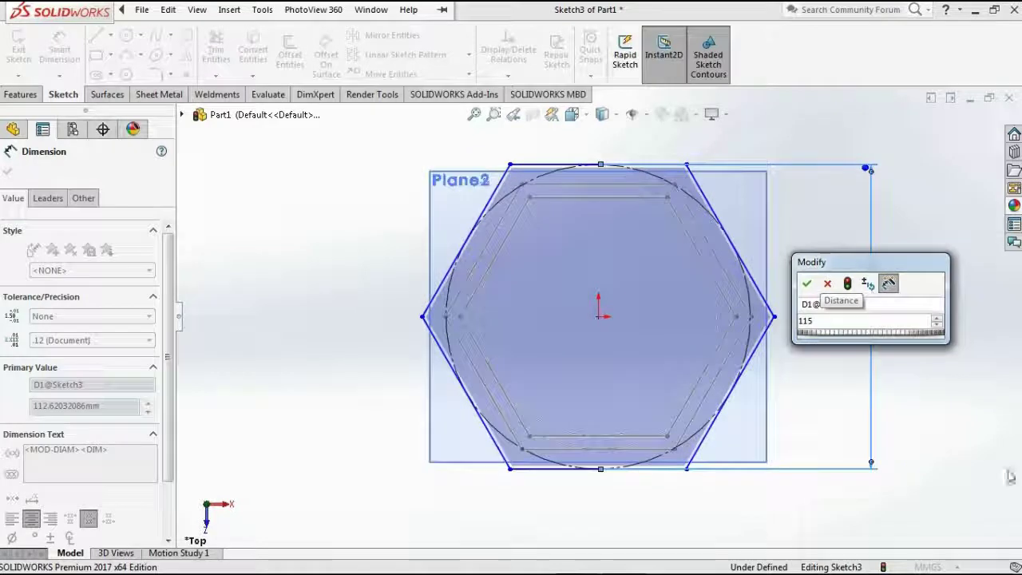
{"action": "key", "text": "Return"}
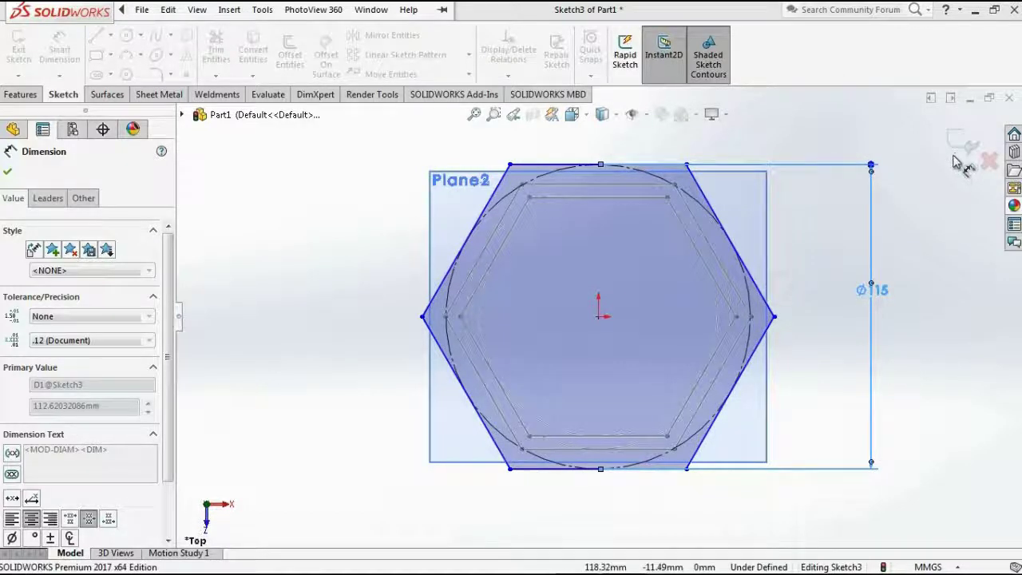
{"action": "left_click", "coordinate": [964, 145]}
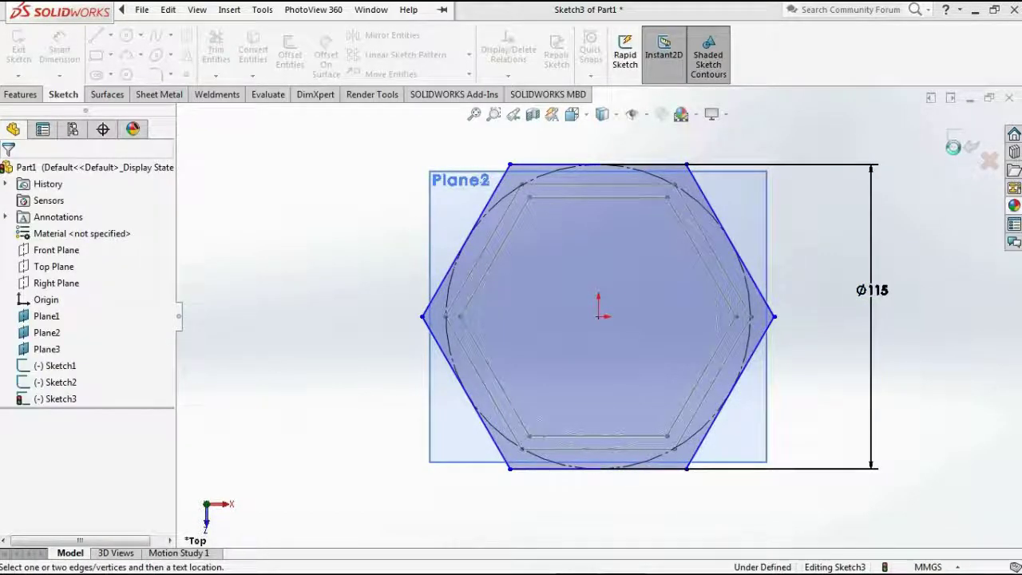
{"action": "left_click", "coordinate": [952, 147]}
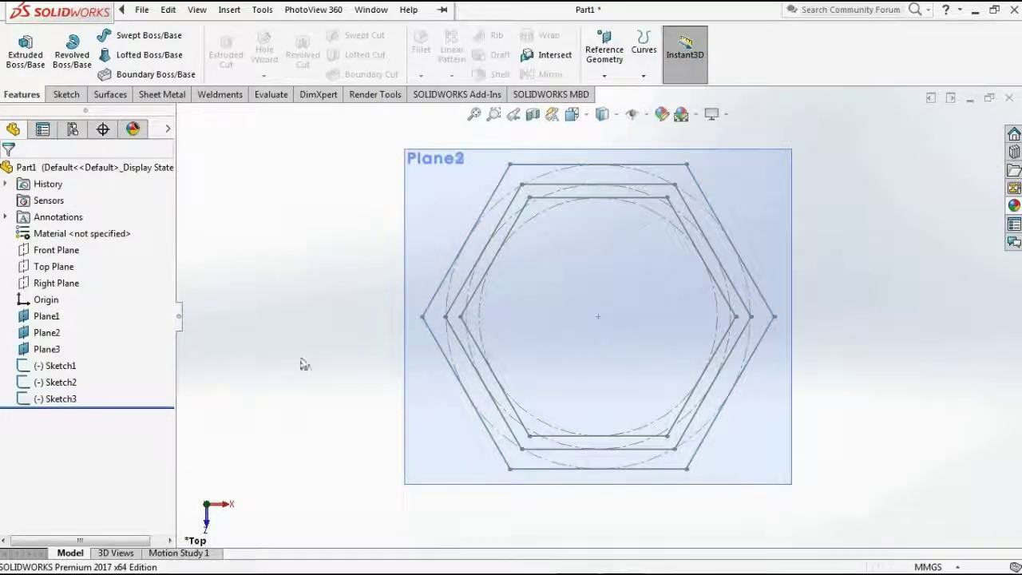
Step: Start a sketch on Plane3 and draw the largest hexagon centred on the origin
{"action": "left_click", "coordinate": [54, 349]}
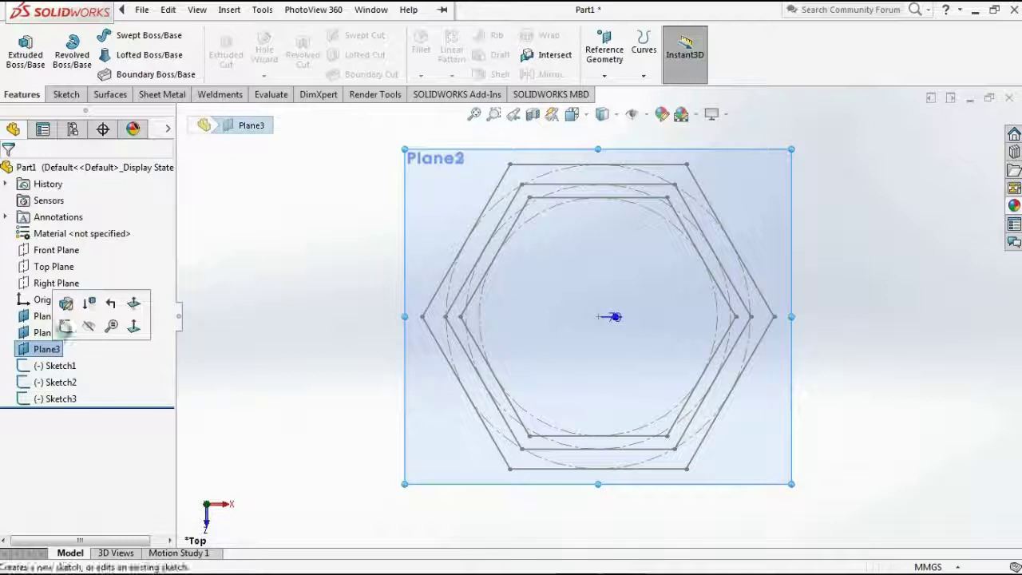
{"action": "left_click", "coordinate": [64, 303]}
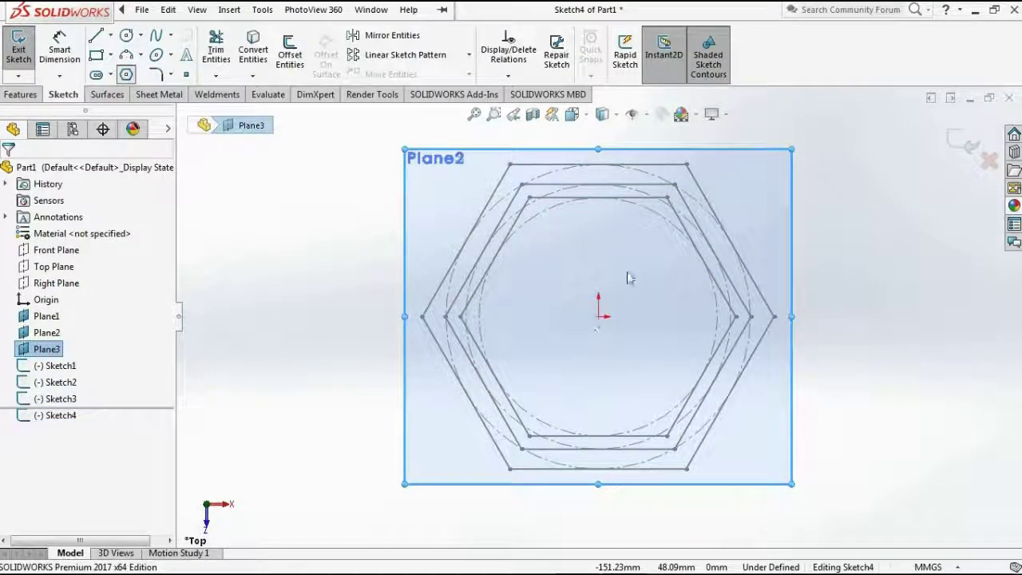
{"action": "left_click", "coordinate": [598, 317]}
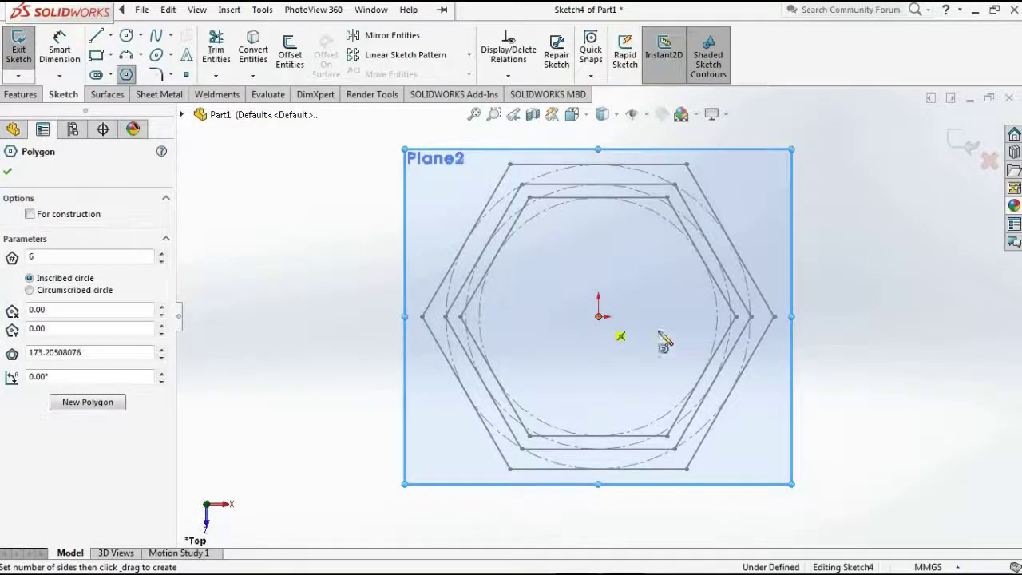
{"action": "left_click", "coordinate": [824, 335]}
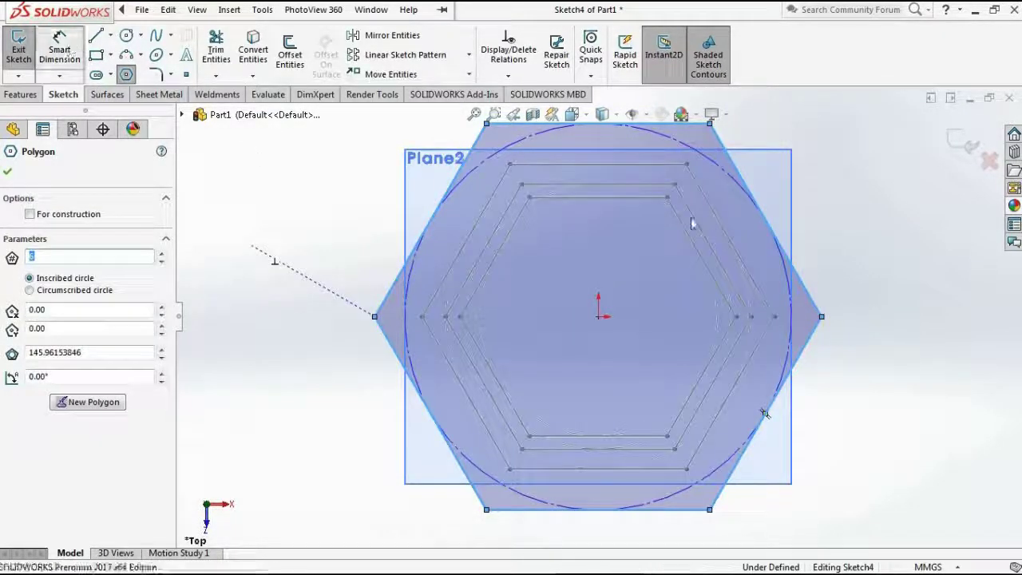
{"action": "key", "text": "Escape"}
Step: Dimension the hexagon's construction circle to Ø140 mm
{"action": "key", "text": "d"}
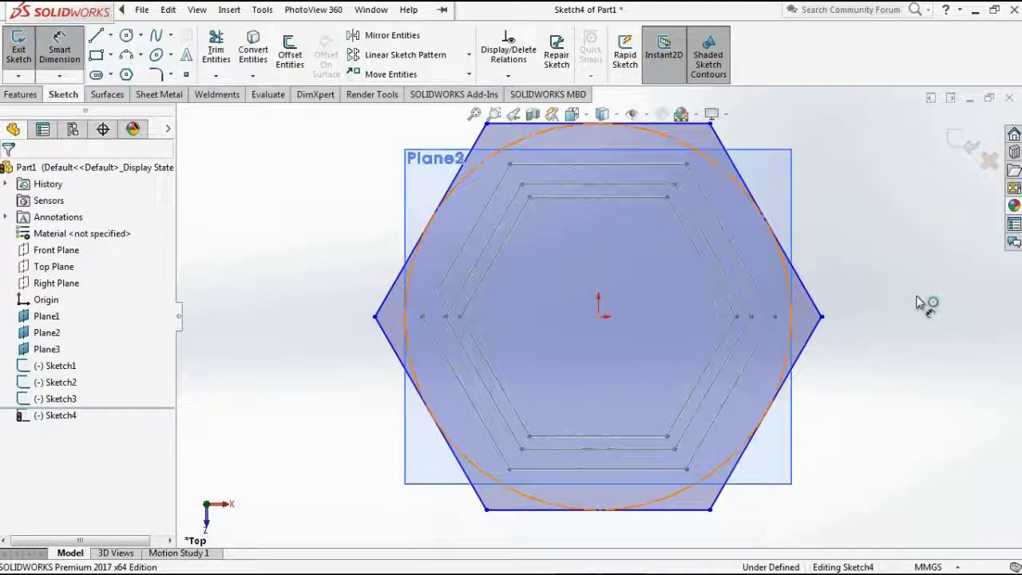
{"action": "left_click", "coordinate": [912, 314]}
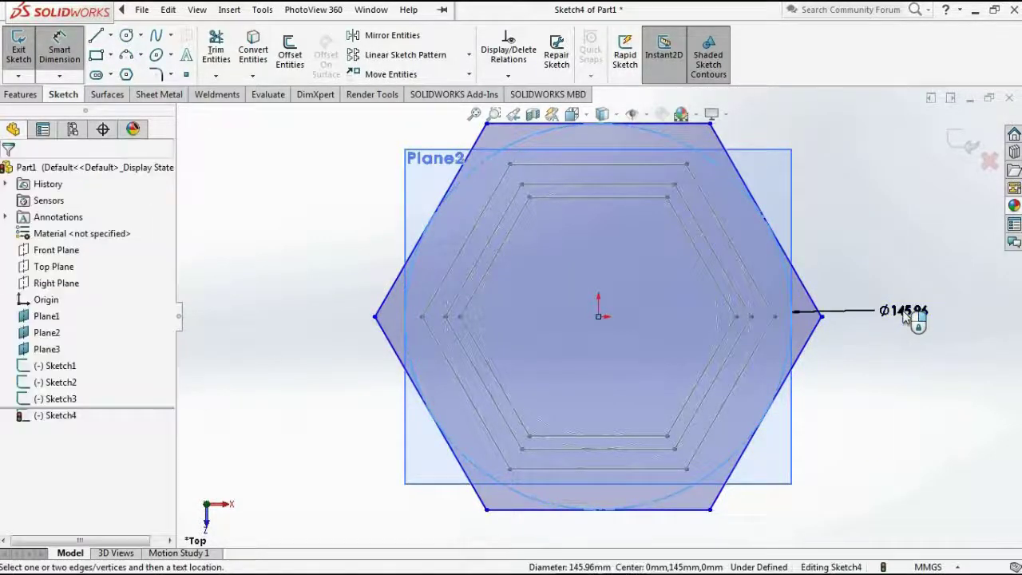
{"action": "left_click", "coordinate": [905, 318]}
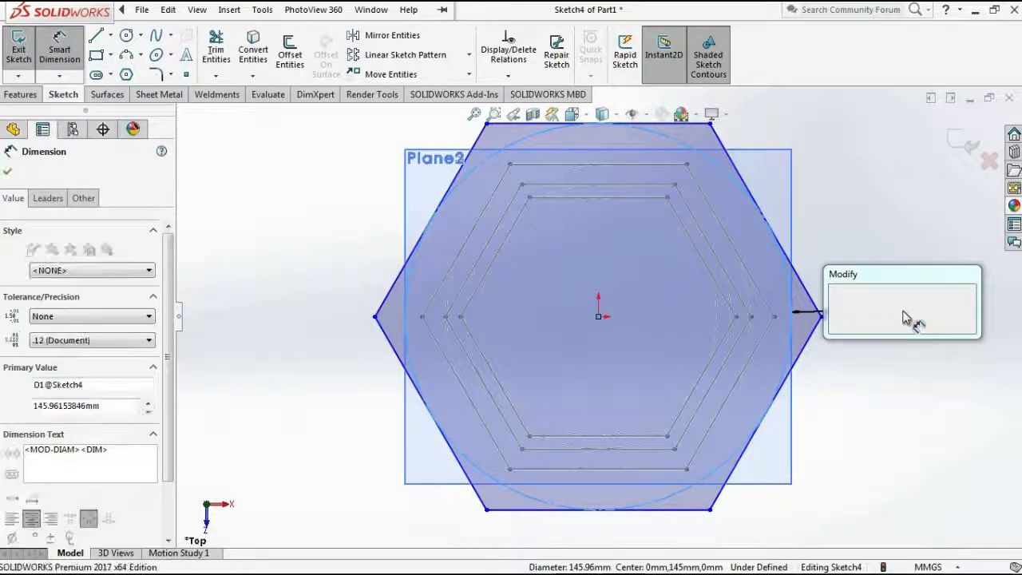
{"action": "type", "text": "1"}
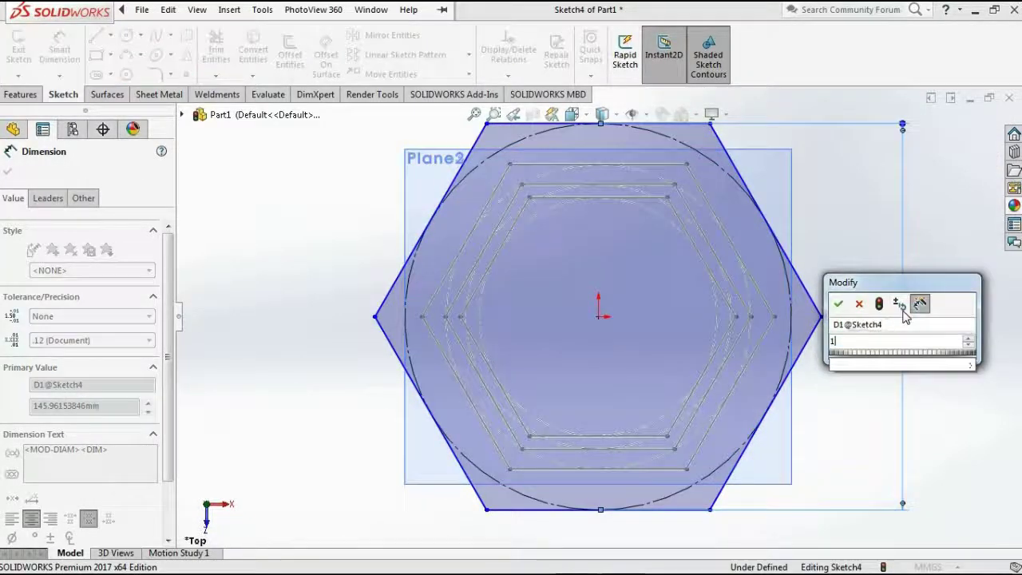
{"action": "type", "text": "40"}
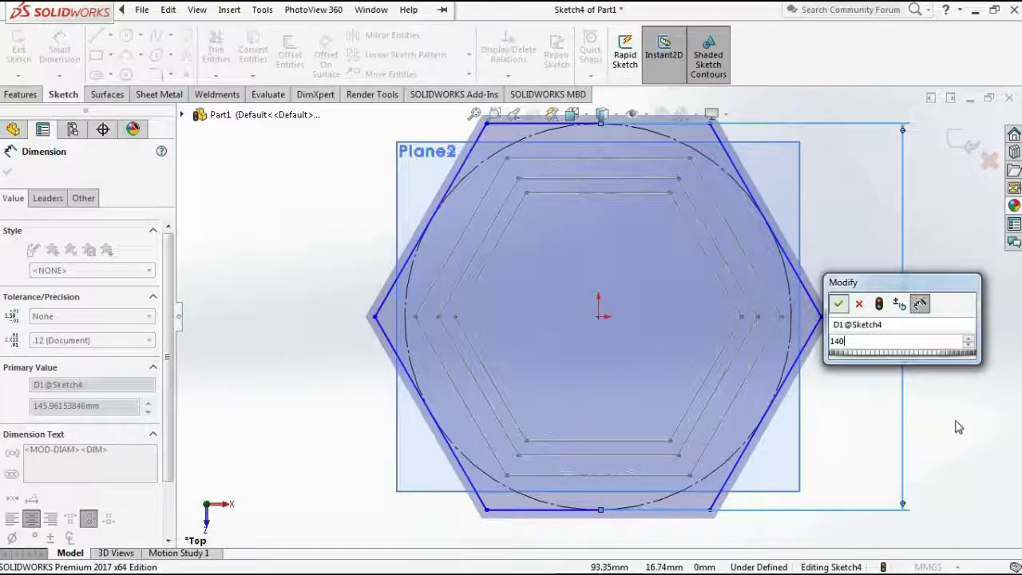
{"action": "key", "text": "Return"}
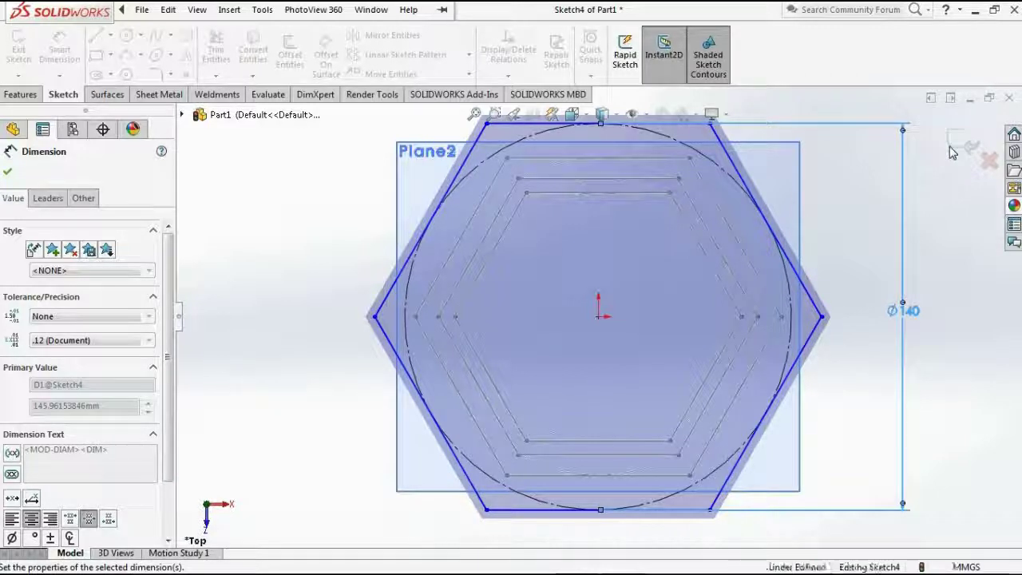
{"action": "left_click", "coordinate": [961, 149]}
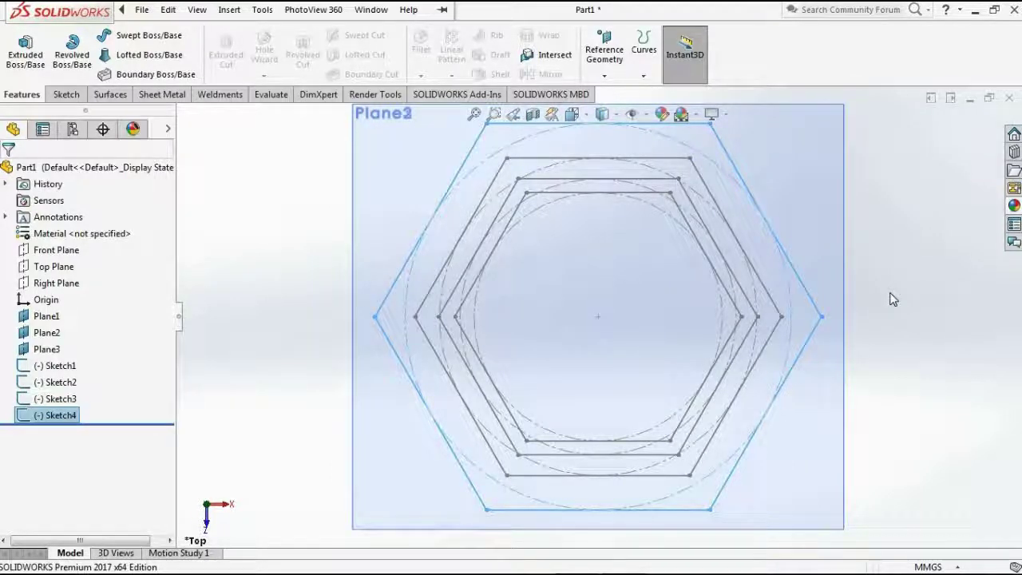
Step: Loft Sketch1, Sketch2, Sketch3 and Sketch4 in order into one tapered hexagonal solid
{"action": "left_click", "coordinate": [910, 423]}
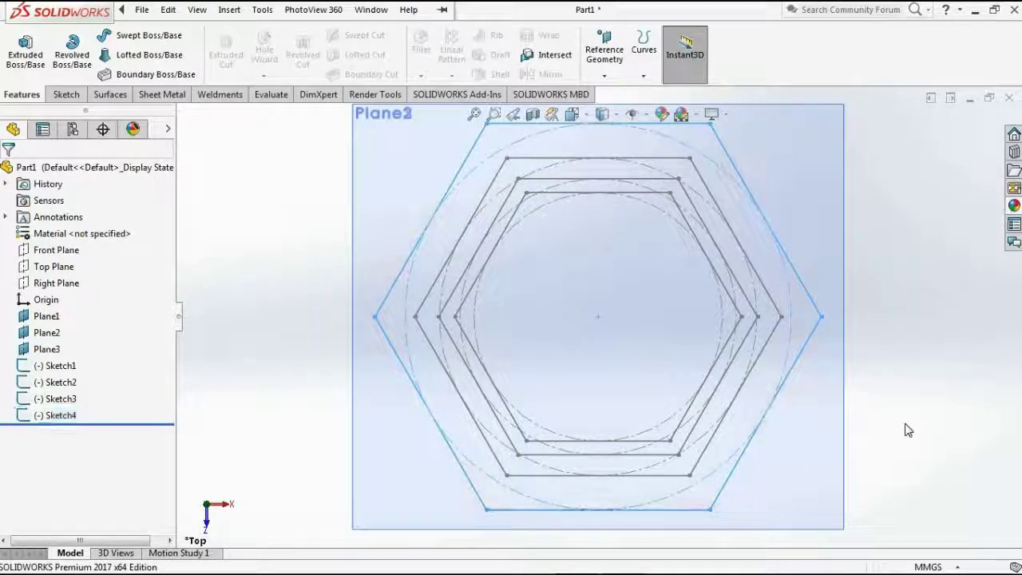
{"action": "mouse_move", "coordinate": [908, 381]}
{"action": "middle_mouse_down"}
{"action": "mouse_move", "coordinate": [906, 262]}
{"action": "mouse_move", "coordinate": [869, 391]}
{"action": "mouse_move", "coordinate": [799, 303]}
{"action": "mouse_move", "coordinate": [771, 336]}
{"action": "mouse_move", "coordinate": [802, 351]}
{"action": "mouse_move", "coordinate": [641, 388]}
{"action": "mouse_move", "coordinate": [700, 353]}
{"action": "mouse_move", "coordinate": [703, 269]}
{"action": "middle_mouse_up"}
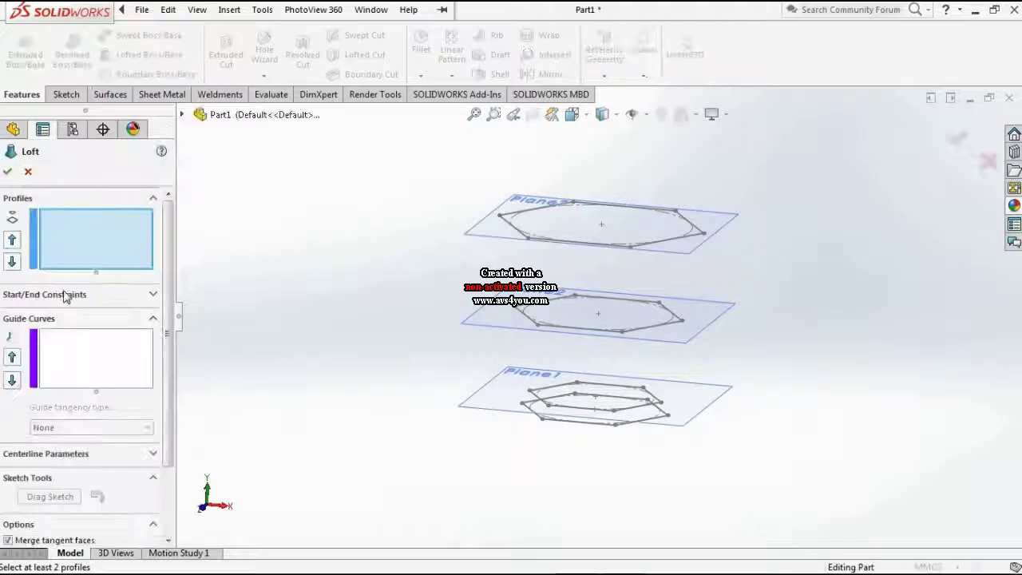
{"action": "left_click", "coordinate": [572, 415]}
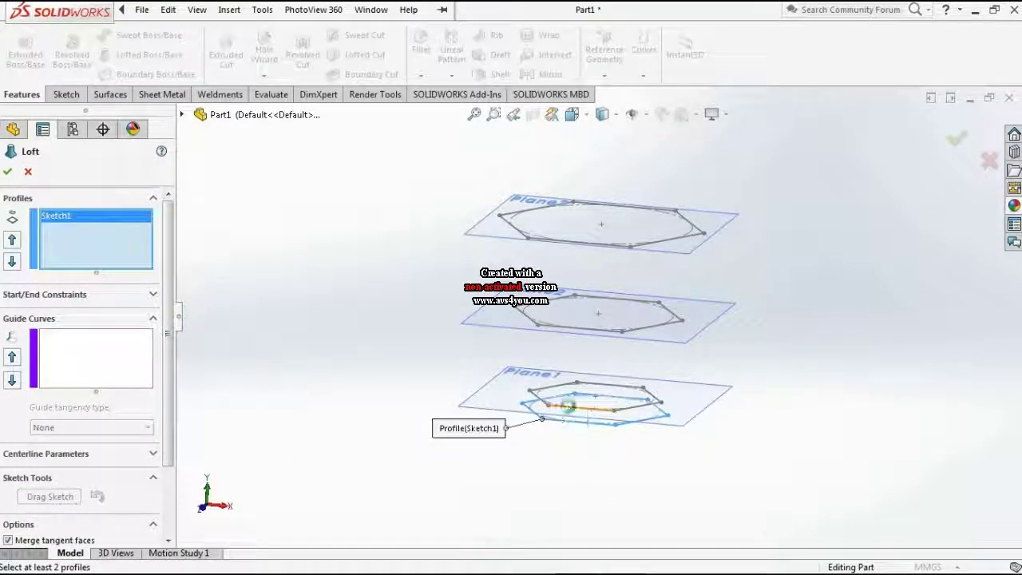
{"action": "left_click", "coordinate": [569, 330]}
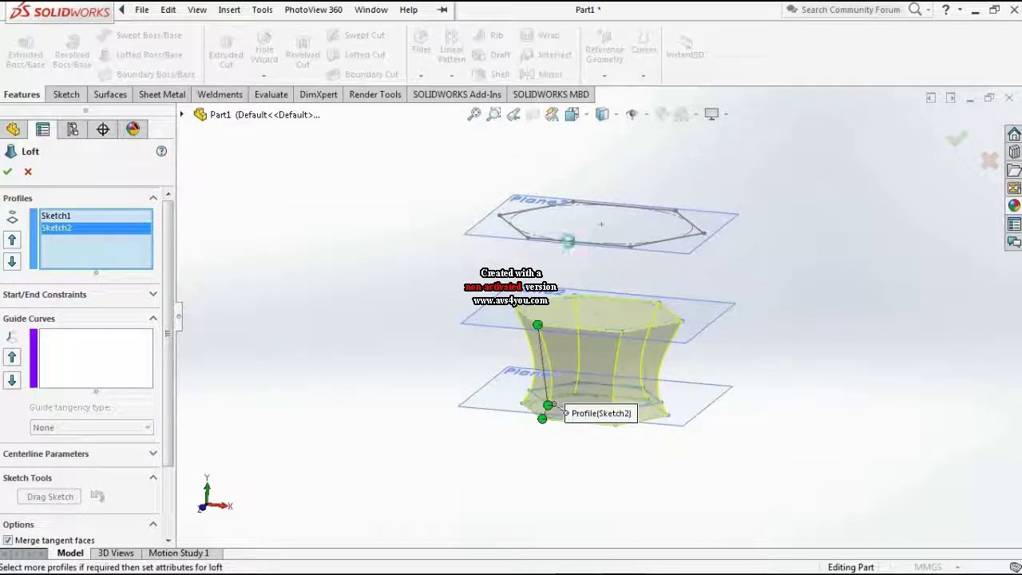
{"action": "left_click", "coordinate": [566, 241]}
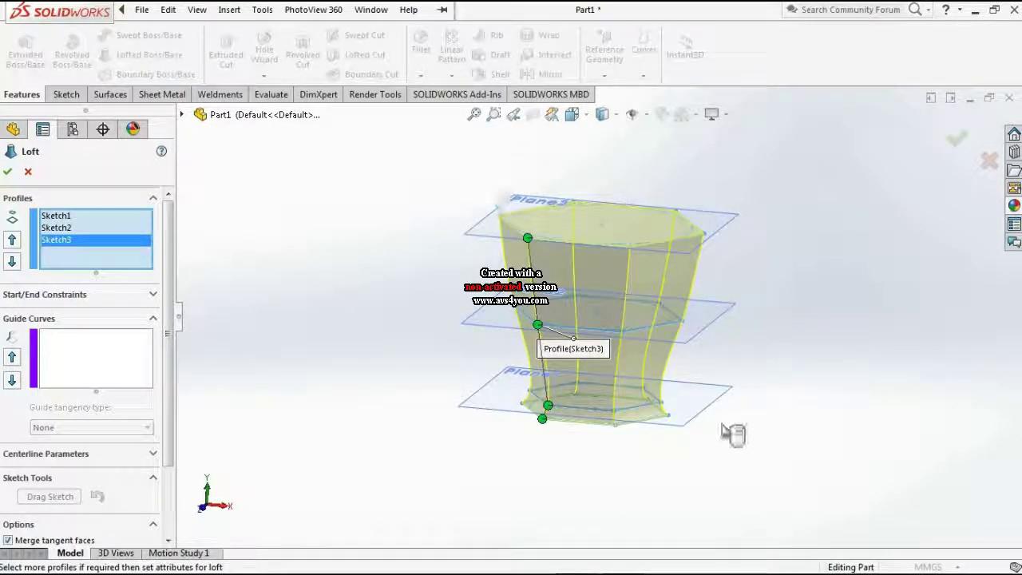
{"action": "middle_click_drag", "start_coordinate": [798, 354], "coordinate": [799, 317], "text": "shift"}
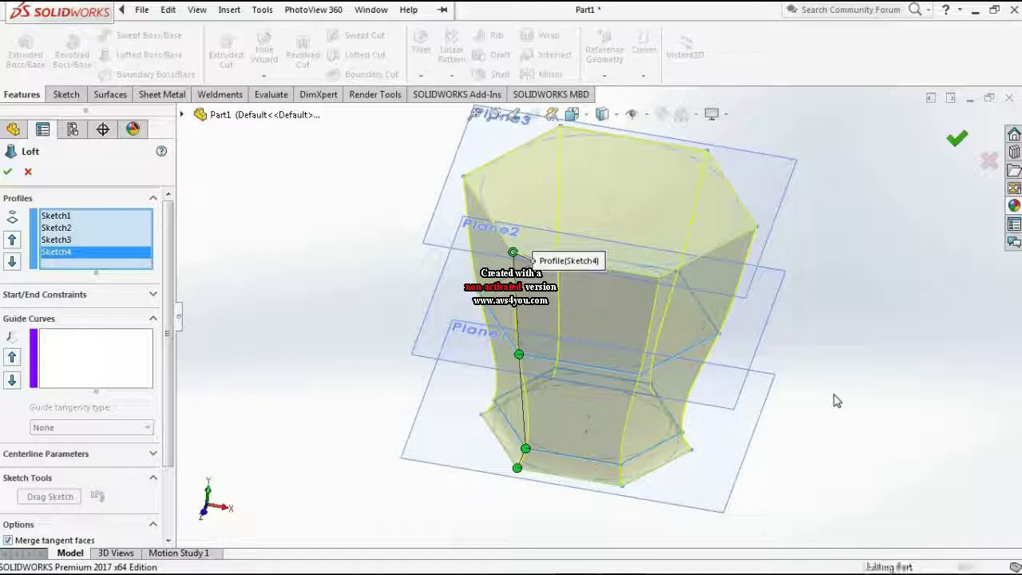
{"action": "key", "text": "Return"}
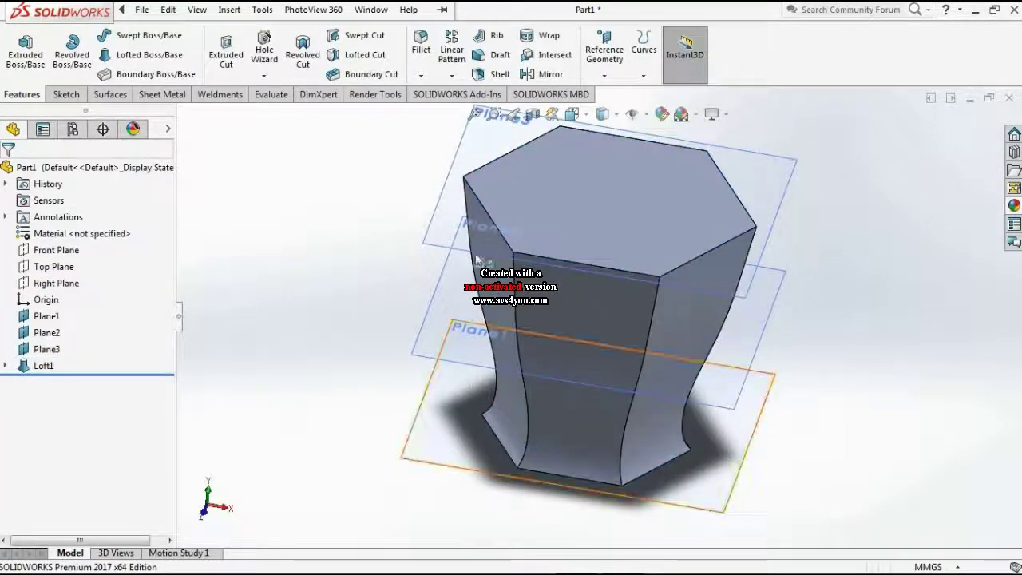
Step: Hide Plane3, Plane2 and Plane1 and orbit the loft to a new angle
{"action": "left_click", "coordinate": [444, 253]}
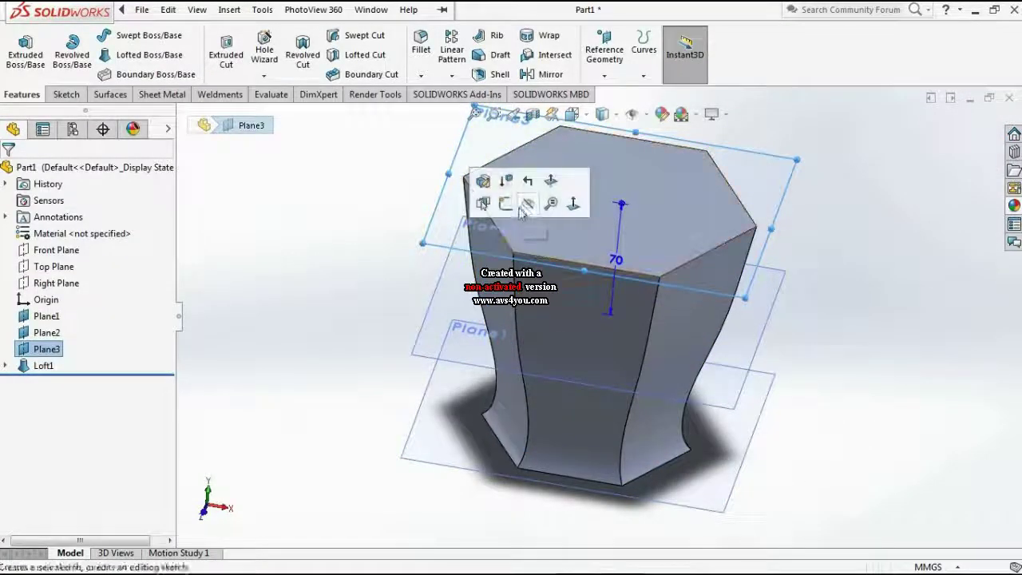
{"action": "left_click", "coordinate": [526, 204]}
{"action": "left_click", "coordinate": [420, 357]}
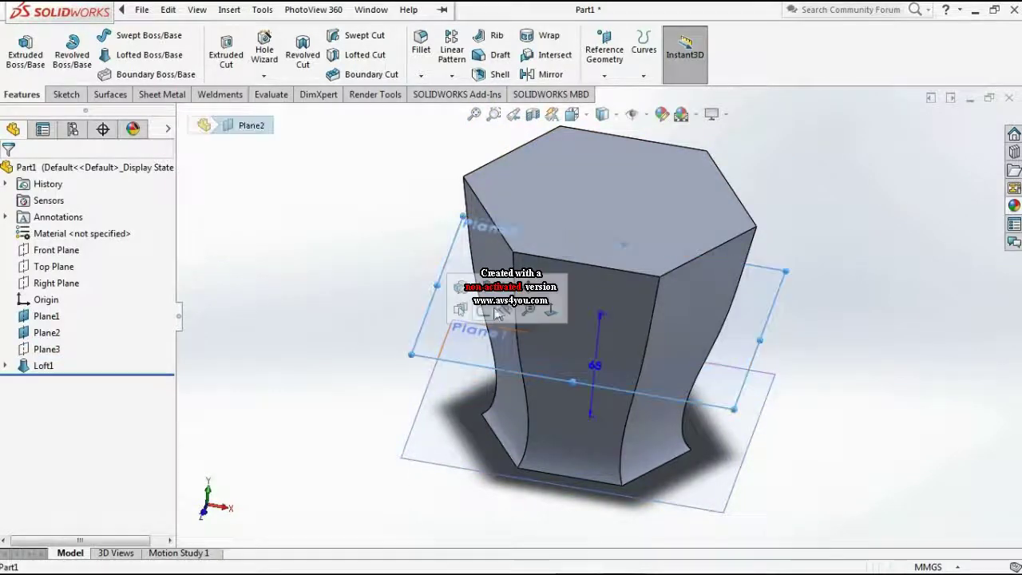
{"action": "left_click", "coordinate": [503, 313]}
{"action": "left_click", "coordinate": [413, 427]}
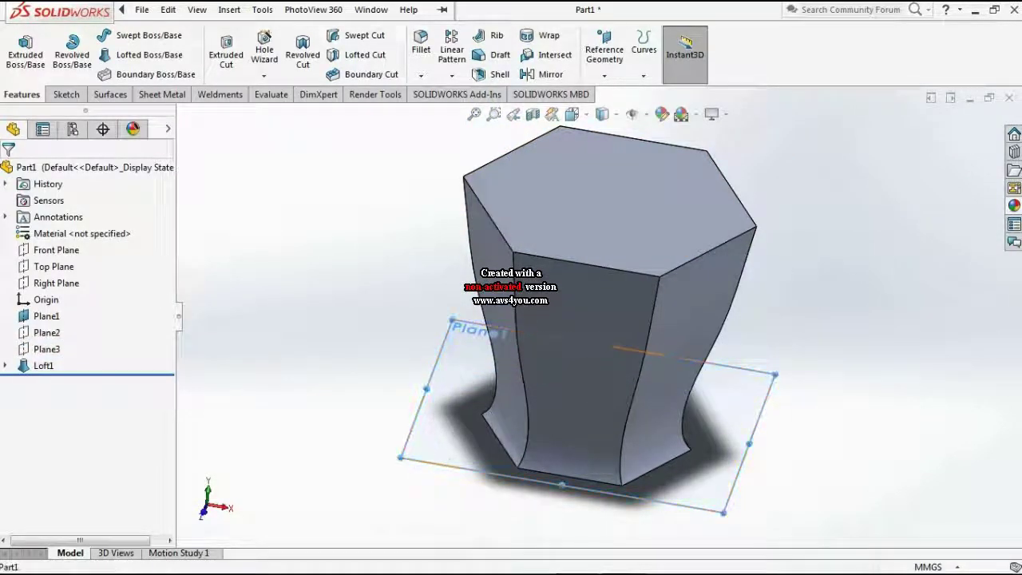
{"action": "left_click", "coordinate": [504, 388]}
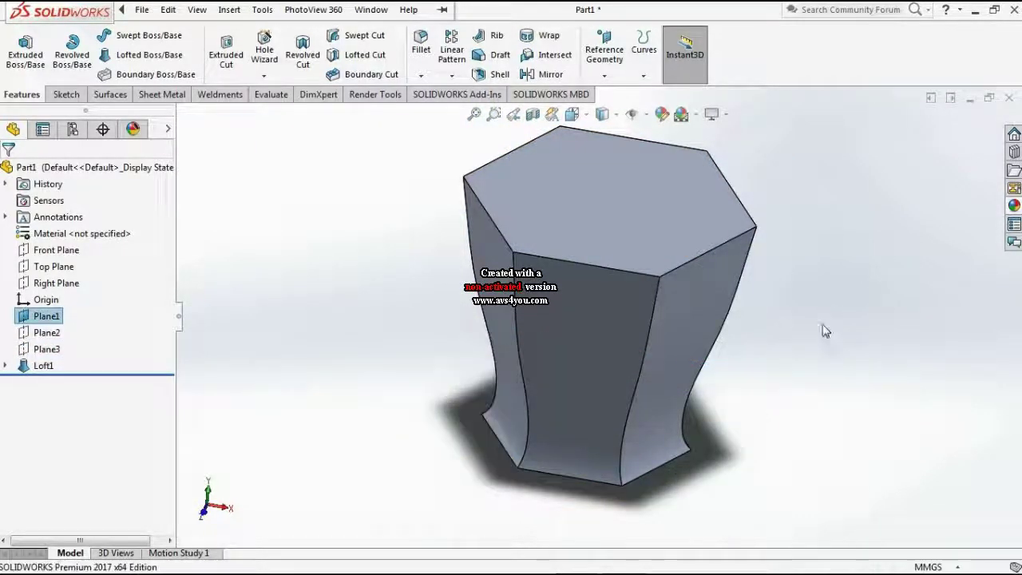
{"action": "middle_click_drag", "start_coordinate": [837, 297], "coordinate": [771, 370]}
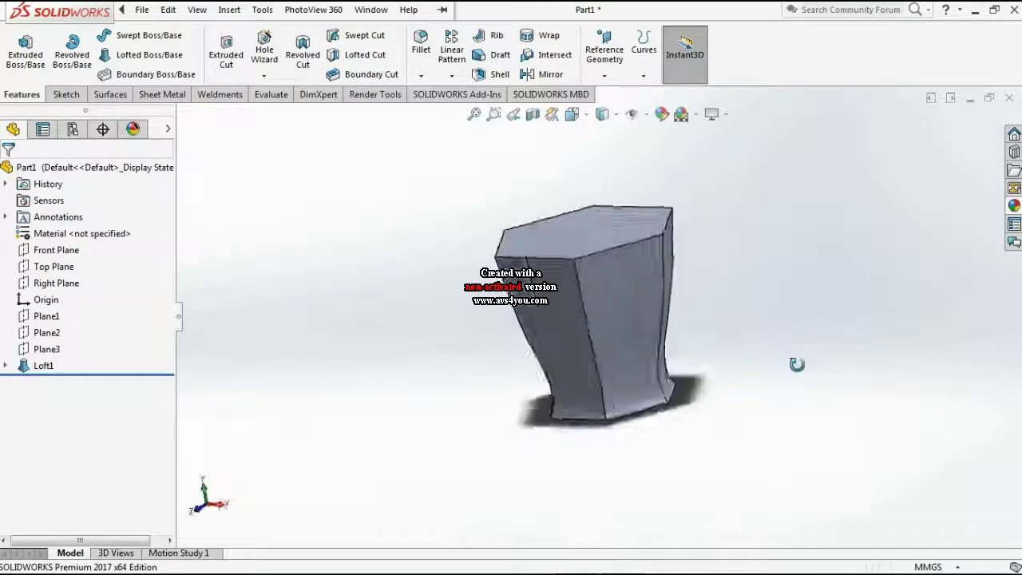
Step: Create Plane4 through the top and bottom edges of one side face
{"action": "left_click", "coordinate": [604, 75]}
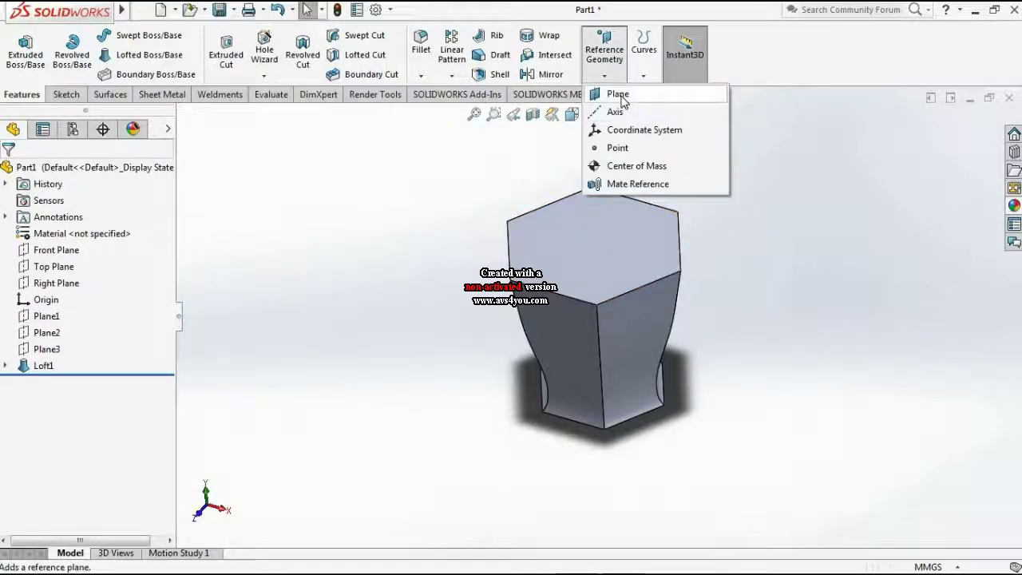
{"action": "left_click", "coordinate": [621, 95]}
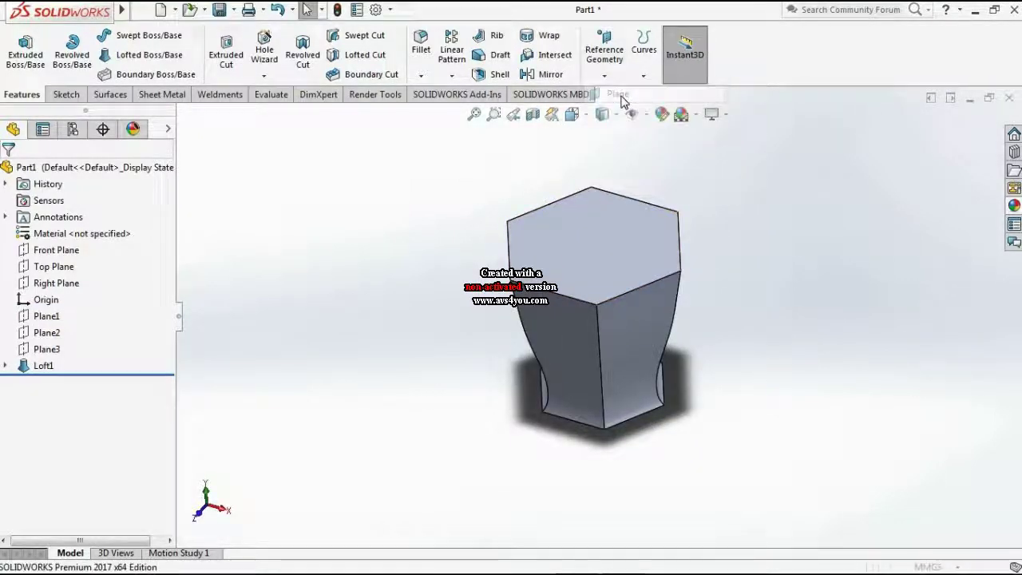
{"action": "left_click", "coordinate": [651, 285]}
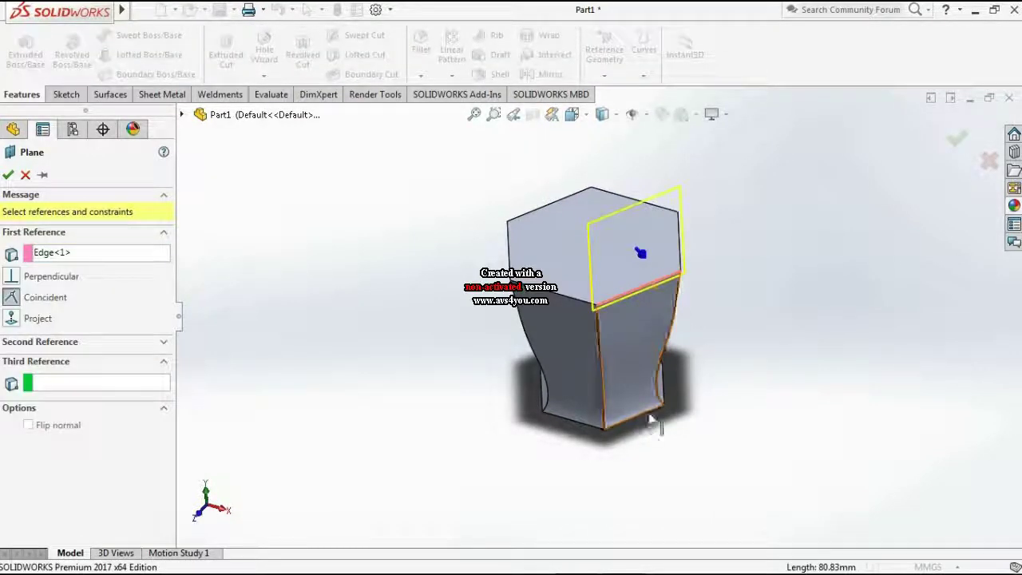
{"action": "left_click", "coordinate": [650, 418]}
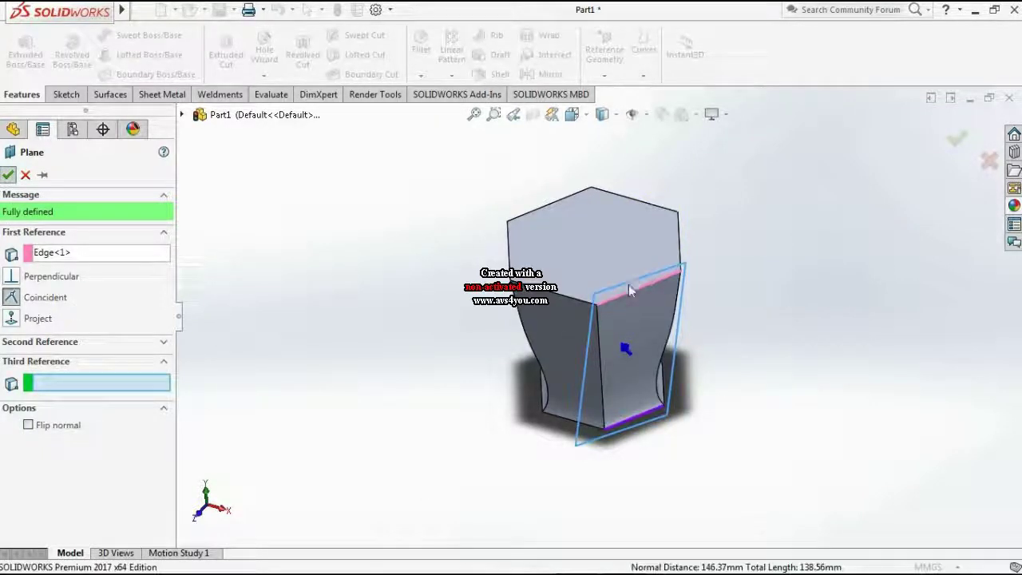
{"action": "key", "text": "Return"}
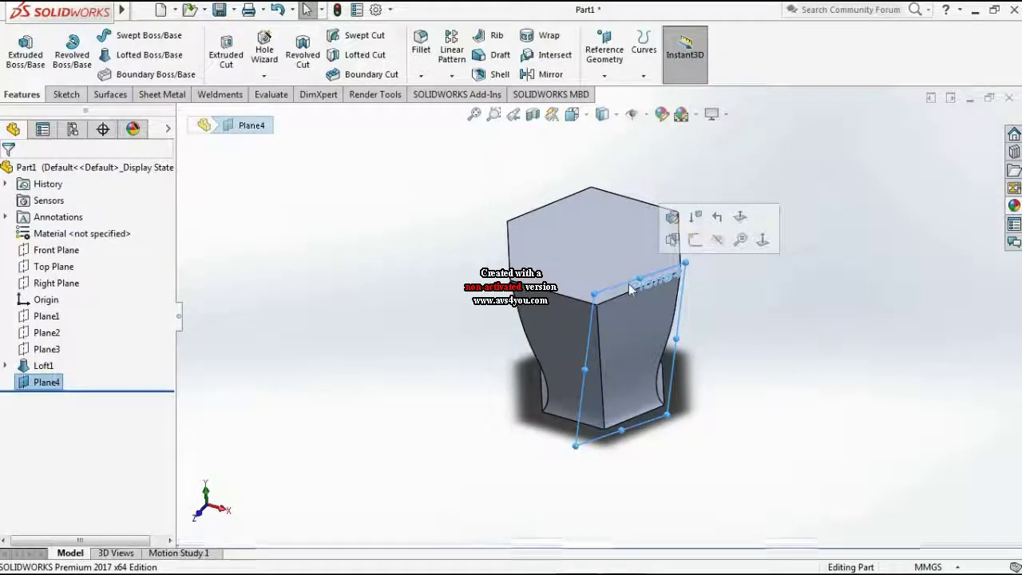
Step: Start a sketch on Plane4 and view it face-on
{"action": "left_click", "coordinate": [695, 240]}
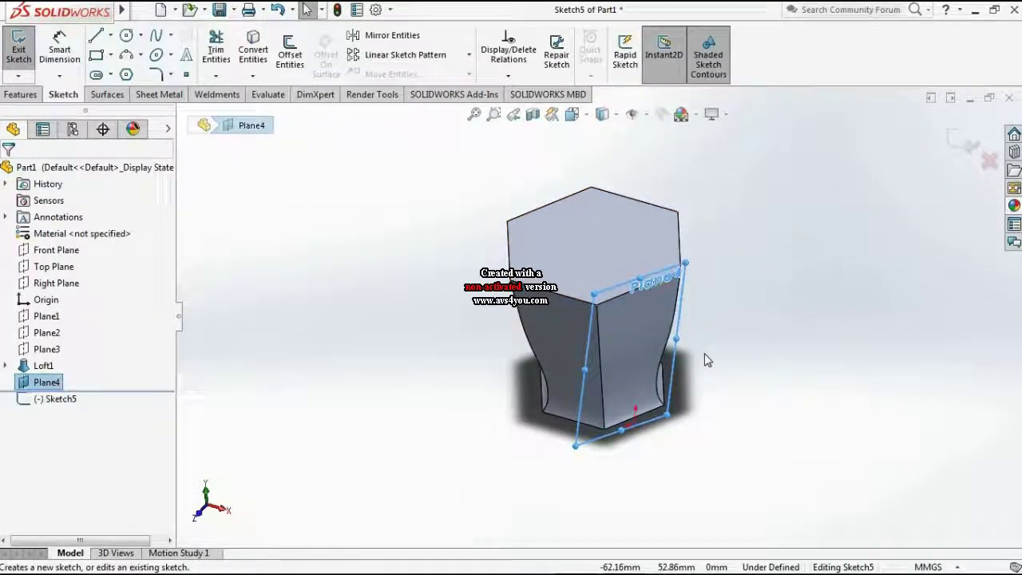
{"action": "key", "text": "space"}
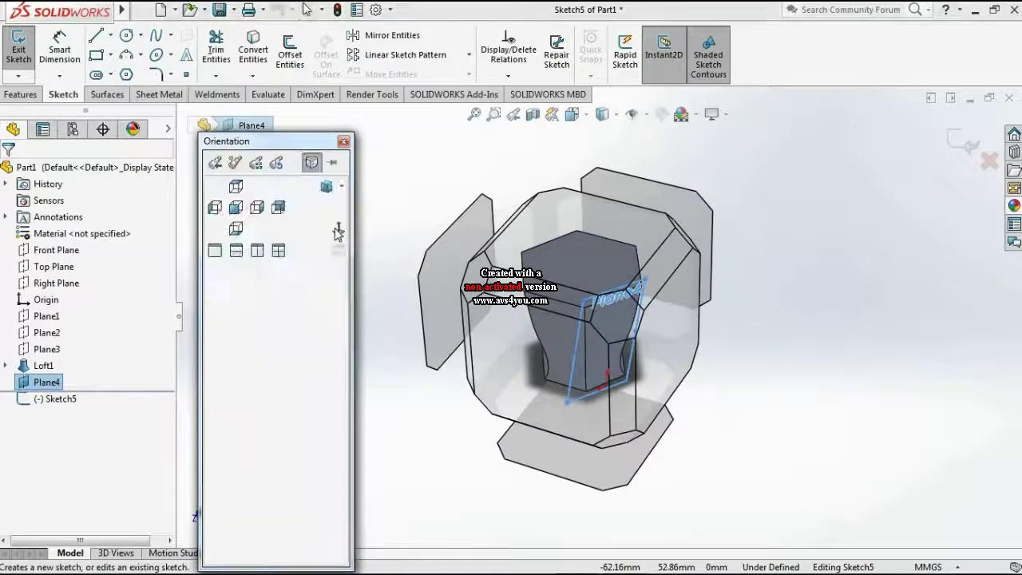
{"action": "left_click", "coordinate": [471, 330]}
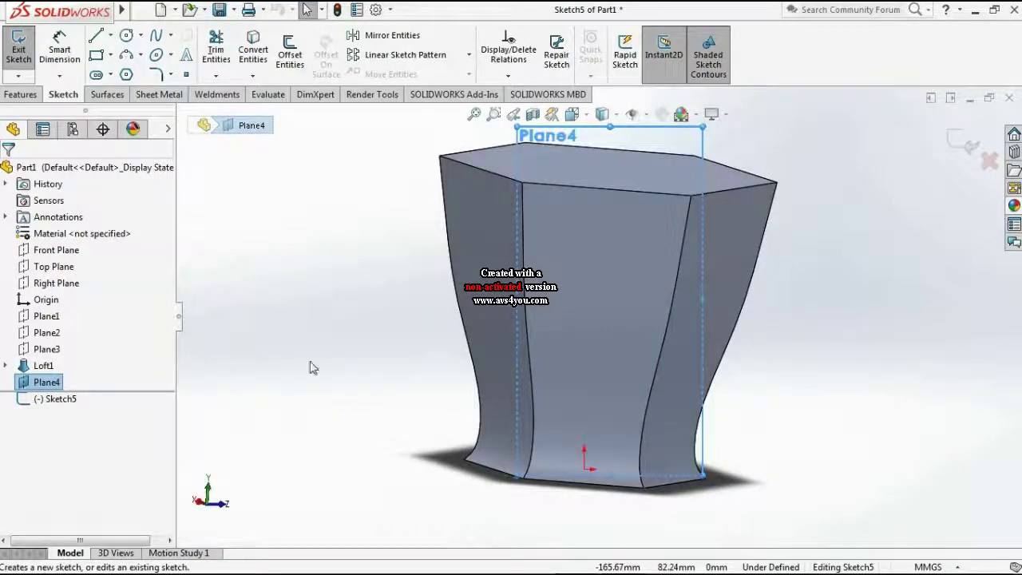
{"action": "key", "text": "space"}
{"action": "left_click", "coordinate": [339, 232]}
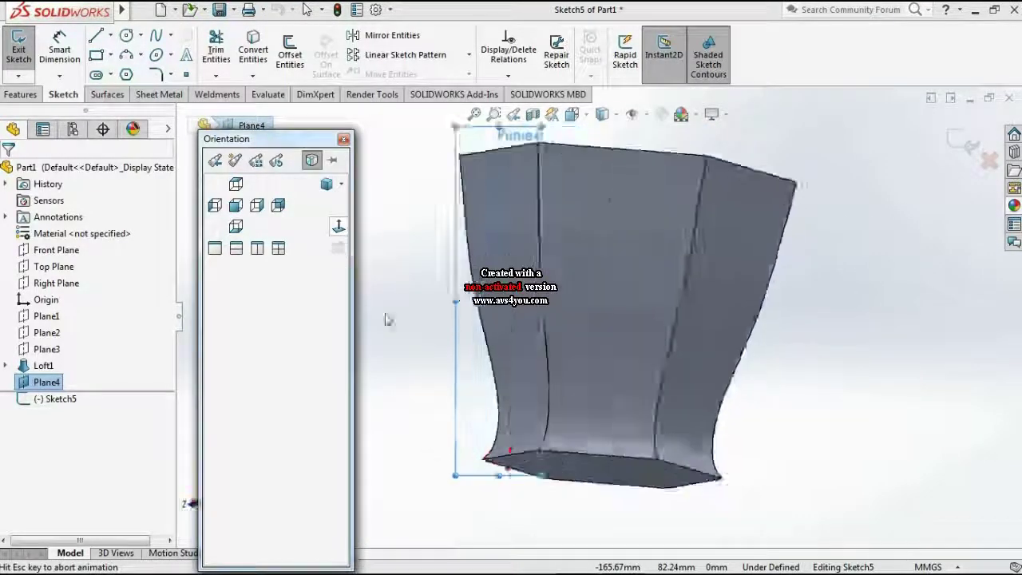
{"action": "scroll", "coordinate": [591, 268], "scroll_direction": "up", "scroll_amount": 2}
{"action": "scroll", "coordinate": [559, 276], "scroll_direction": "up", "scroll_amount": 2}
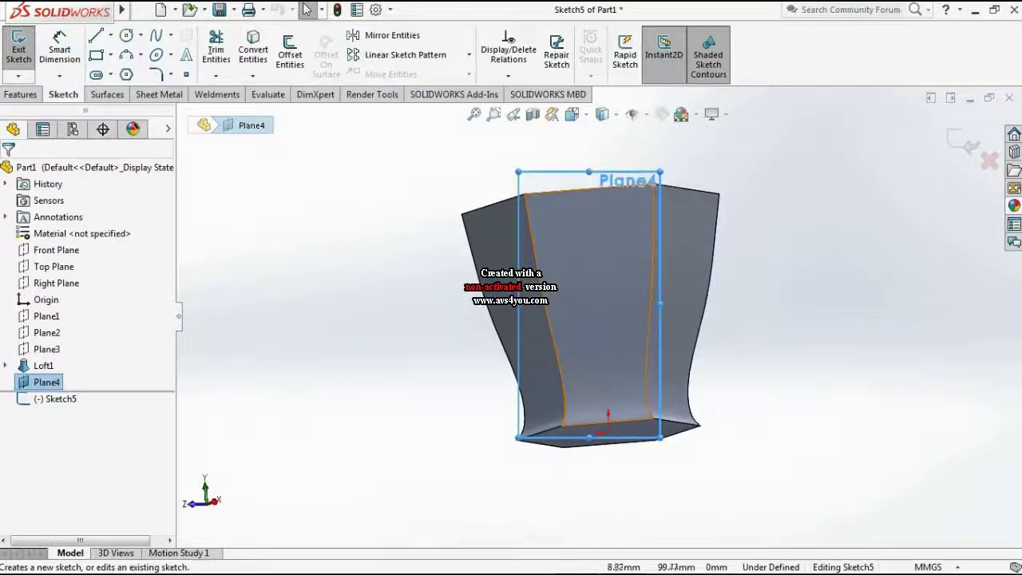
{"action": "middle_click_drag", "start_coordinate": [529, 280], "coordinate": [493, 334], "text": "ctrl"}
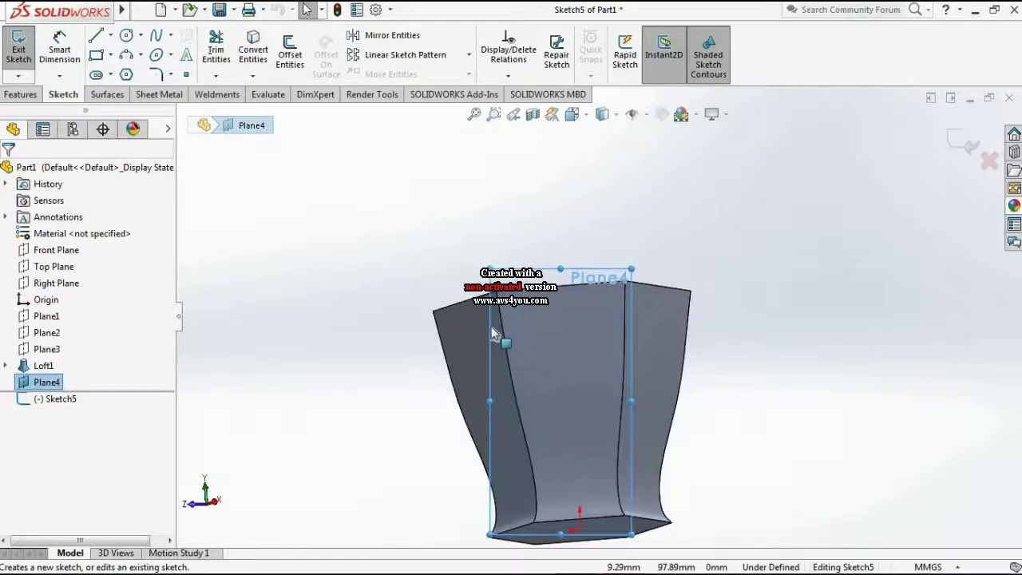
Step: Place a point at the top edge's midpoint, draw a small ellipse below it, and exit
{"action": "left_click", "coordinate": [186, 75]}
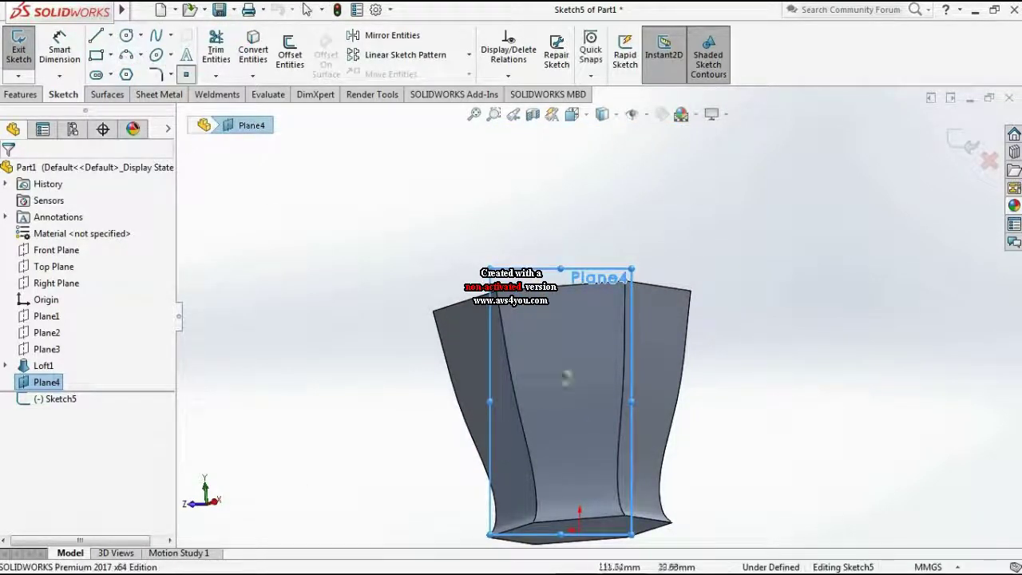
{"action": "left_click", "coordinate": [561, 285]}
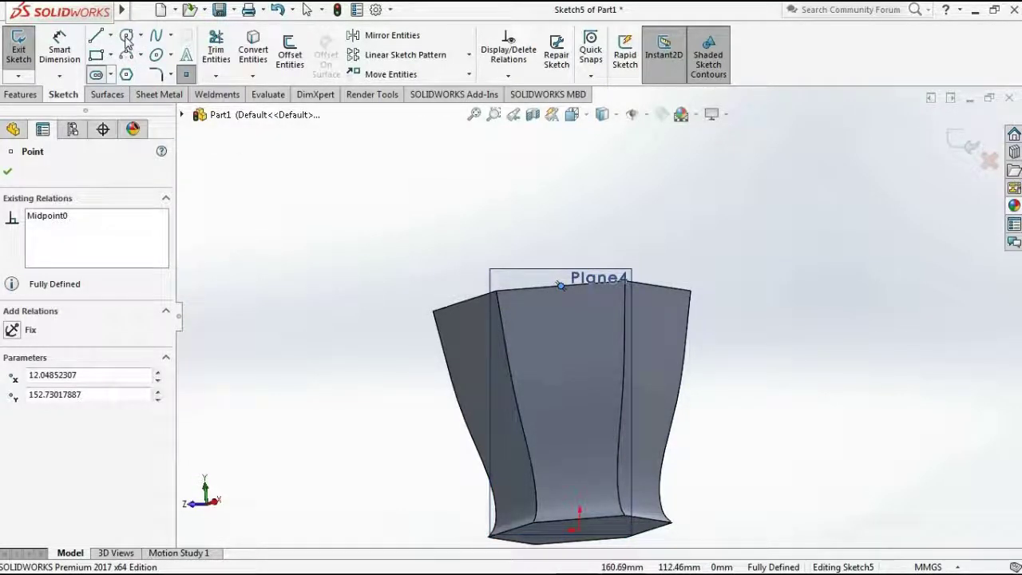
{"action": "key", "text": "Escape"}
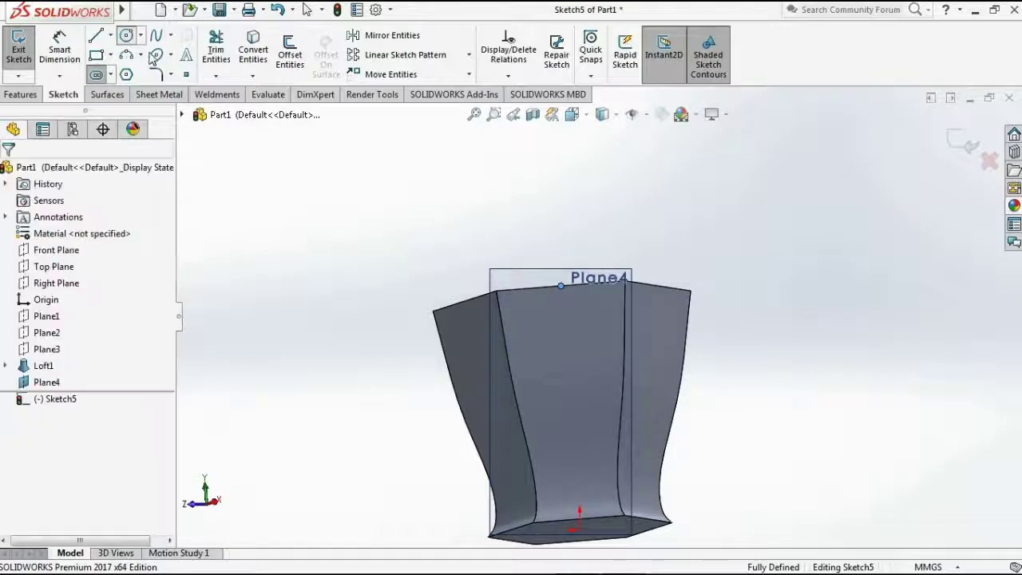
{"action": "left_click", "coordinate": [158, 55]}
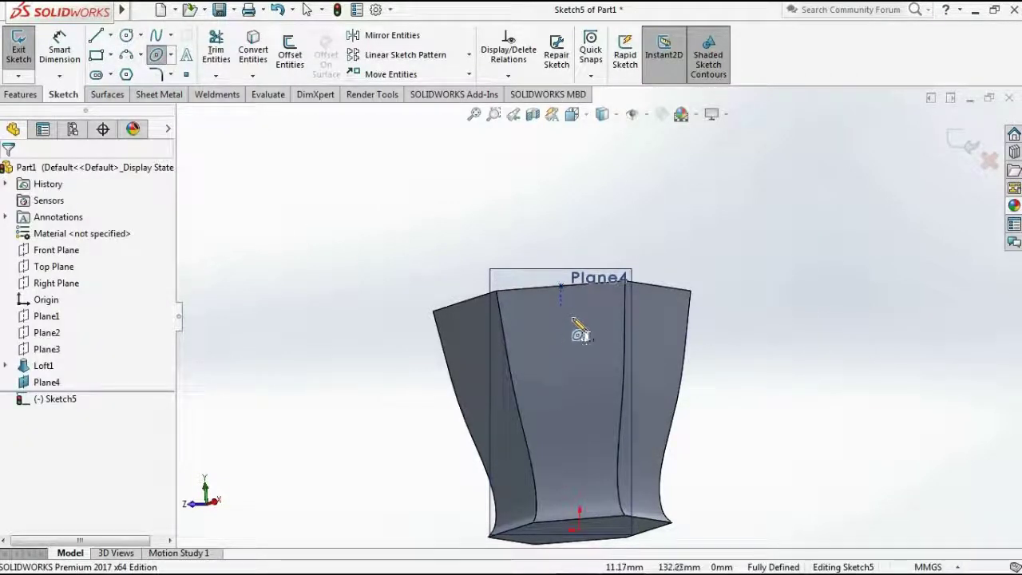
{"action": "left_click", "coordinate": [578, 318]}
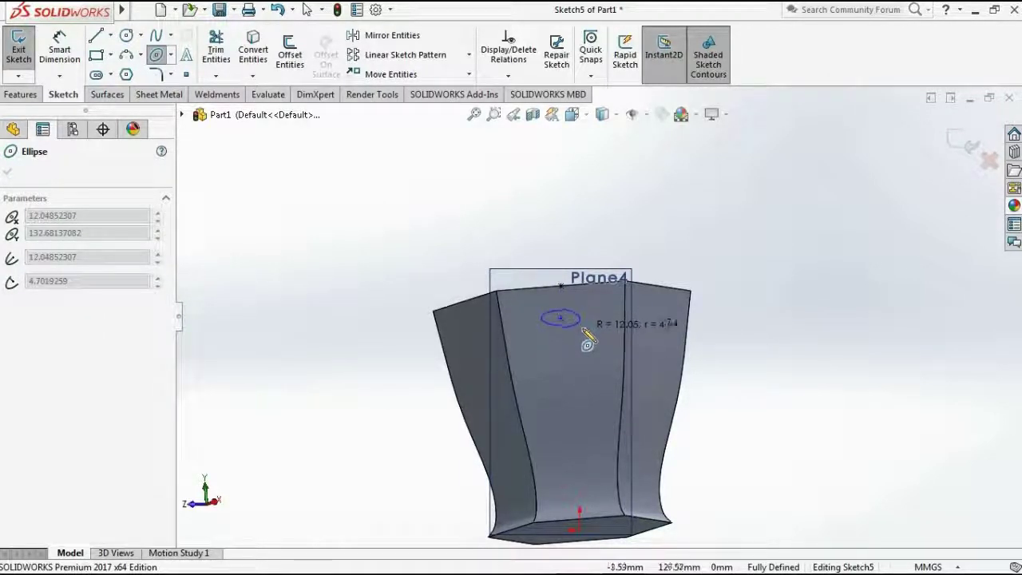
{"action": "left_click", "coordinate": [588, 342]}
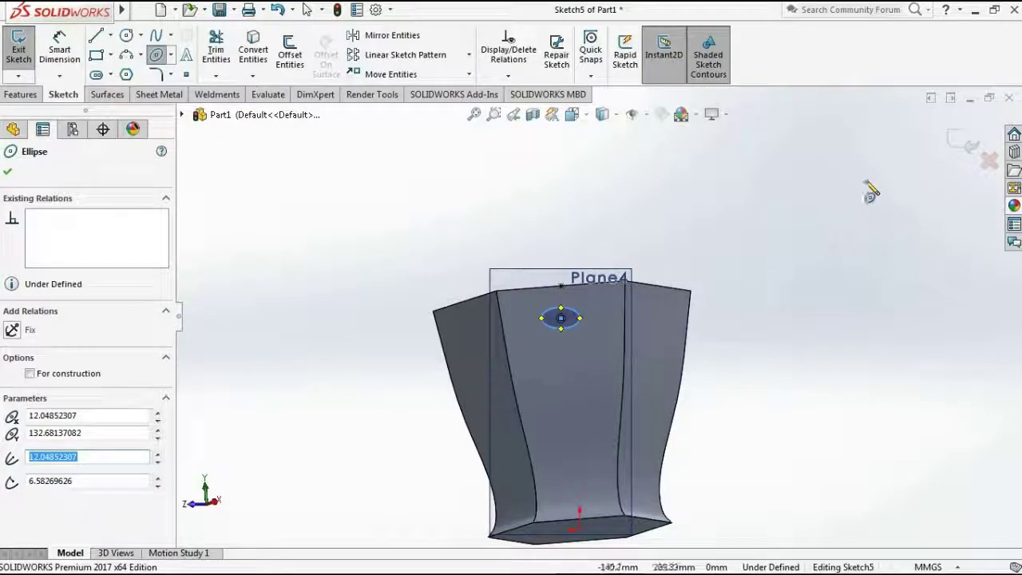
{"action": "left_click", "coordinate": [963, 150]}
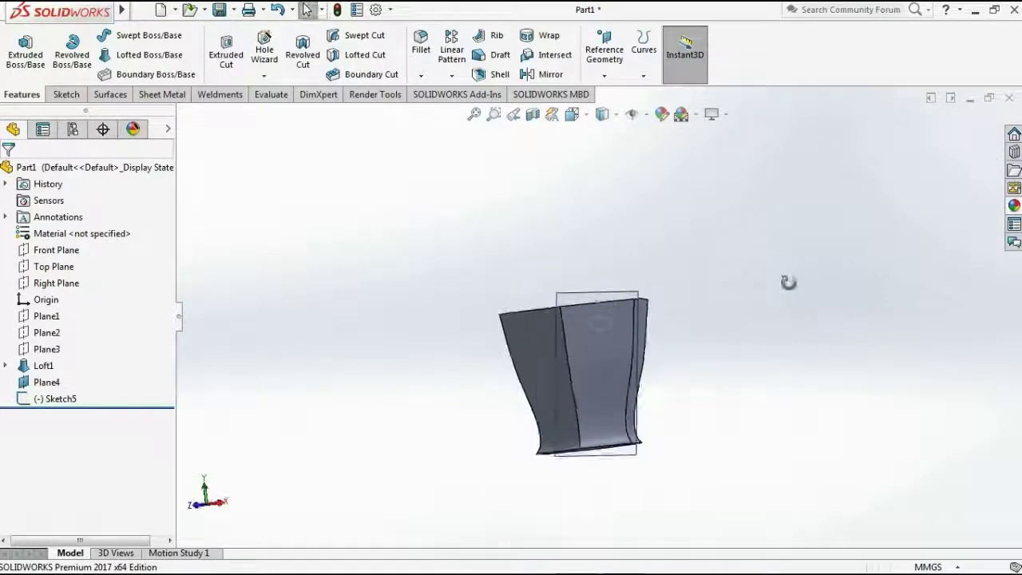
Step: Create Plane5 through a top-rim corner, a second top-edge point and a bottom point of Loft1
{"action": "key", "text": "f"}
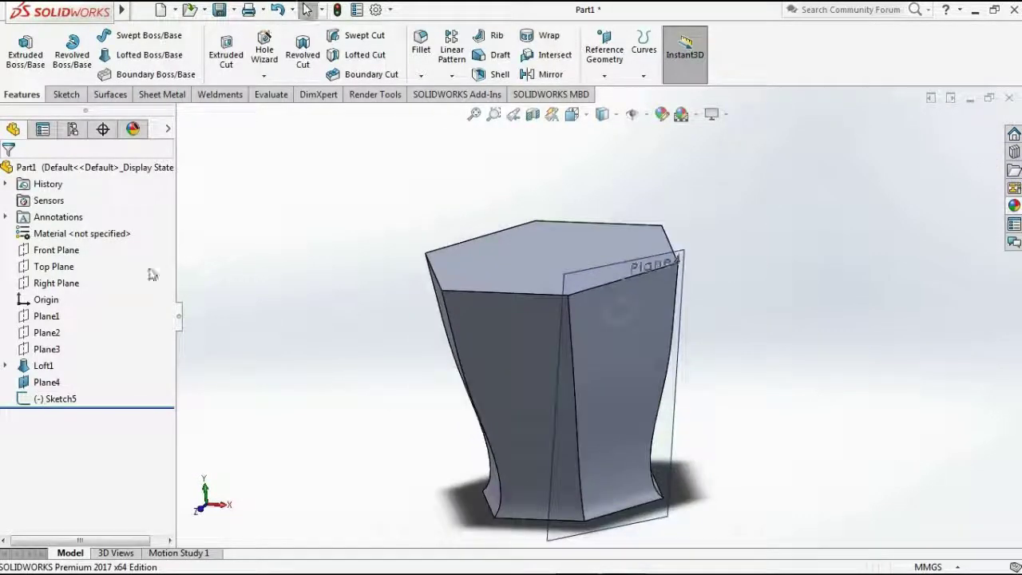
{"action": "left_click", "coordinate": [606, 73]}
{"action": "left_click", "coordinate": [617, 93]}
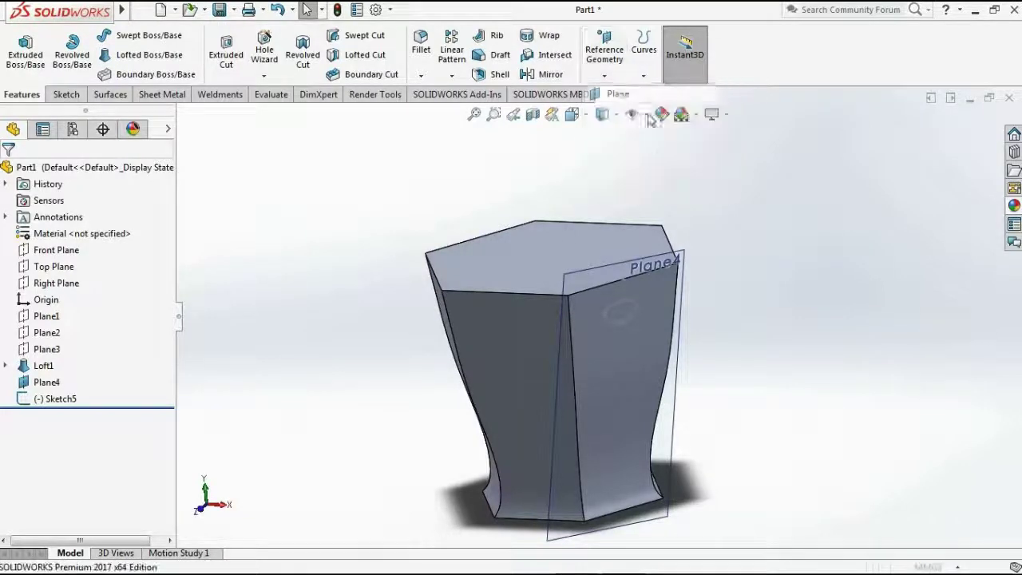
{"action": "left_click", "coordinate": [476, 240]}
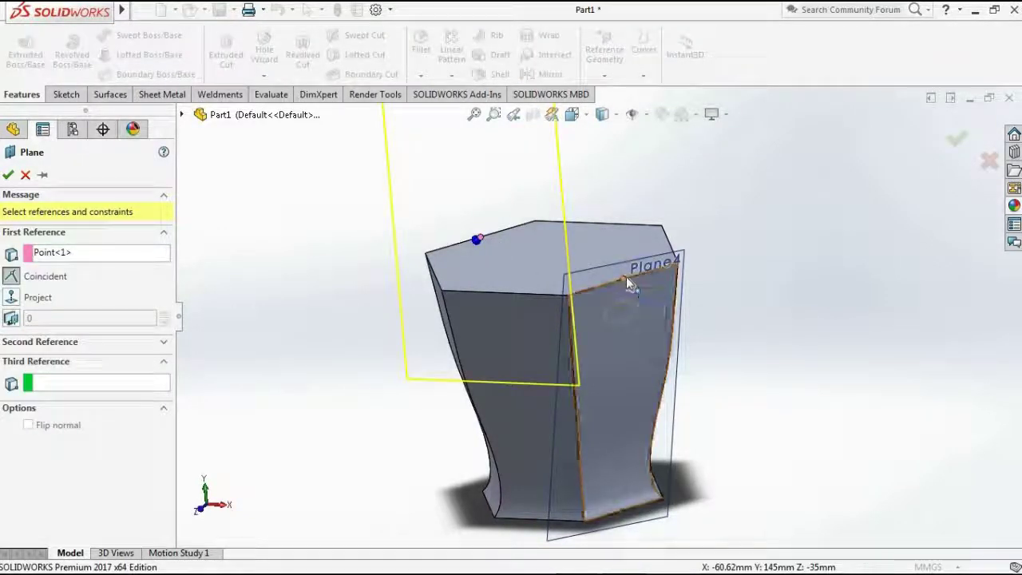
{"action": "left_click", "coordinate": [625, 277]}
{"action": "left_click", "coordinate": [624, 510]}
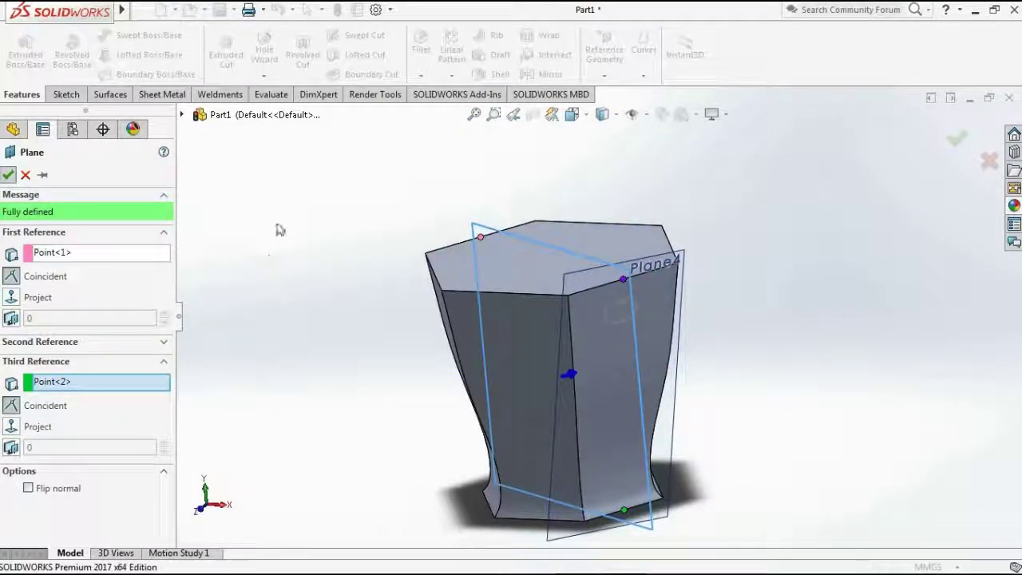
{"action": "left_click", "coordinate": [481, 232]}
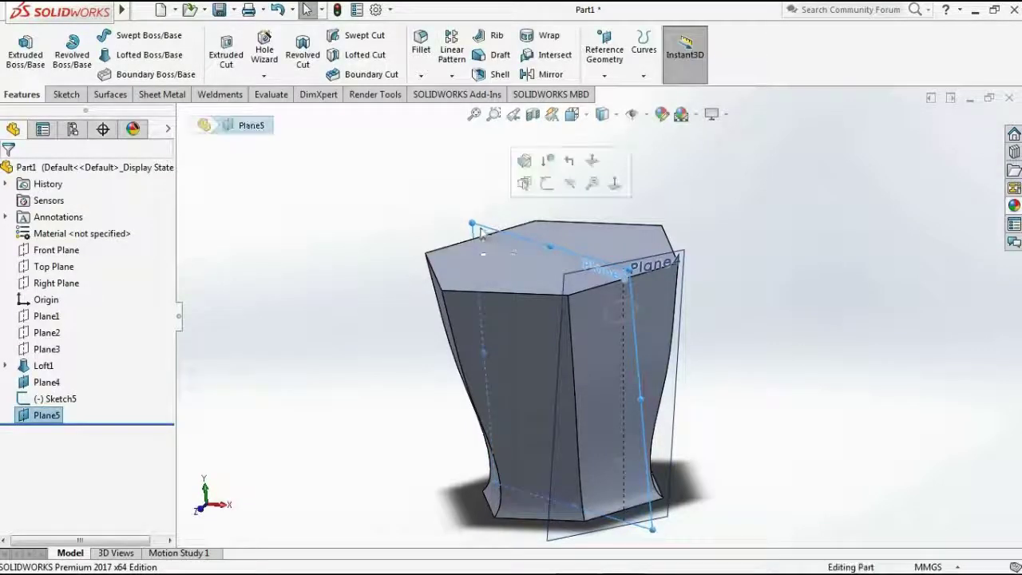
Step: Start a sketch on Plane5 and view it normal-to, framing the mug's side
{"action": "left_click", "coordinate": [542, 183]}
{"action": "key", "text": "space"}
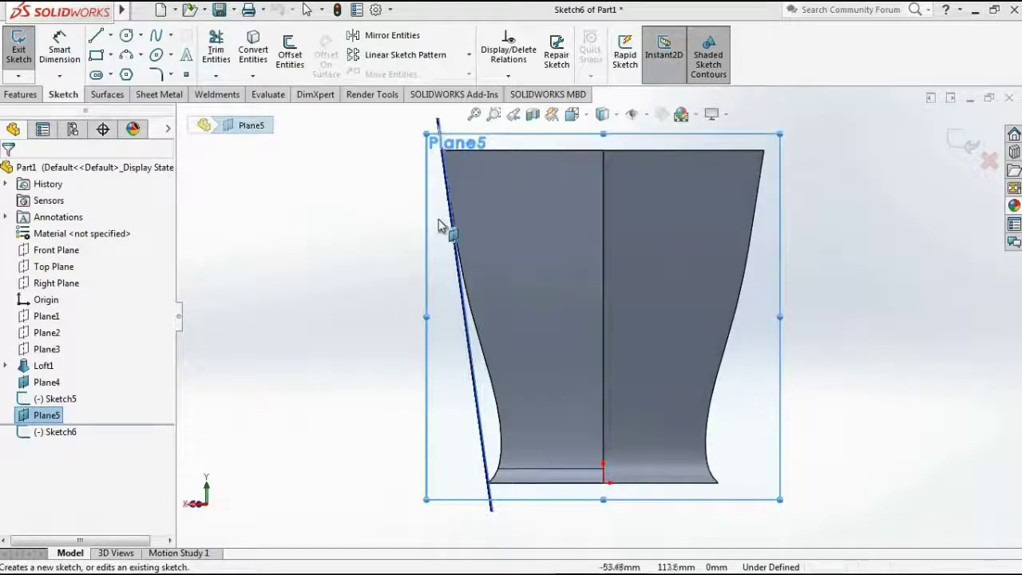
{"action": "key", "text": "space"}
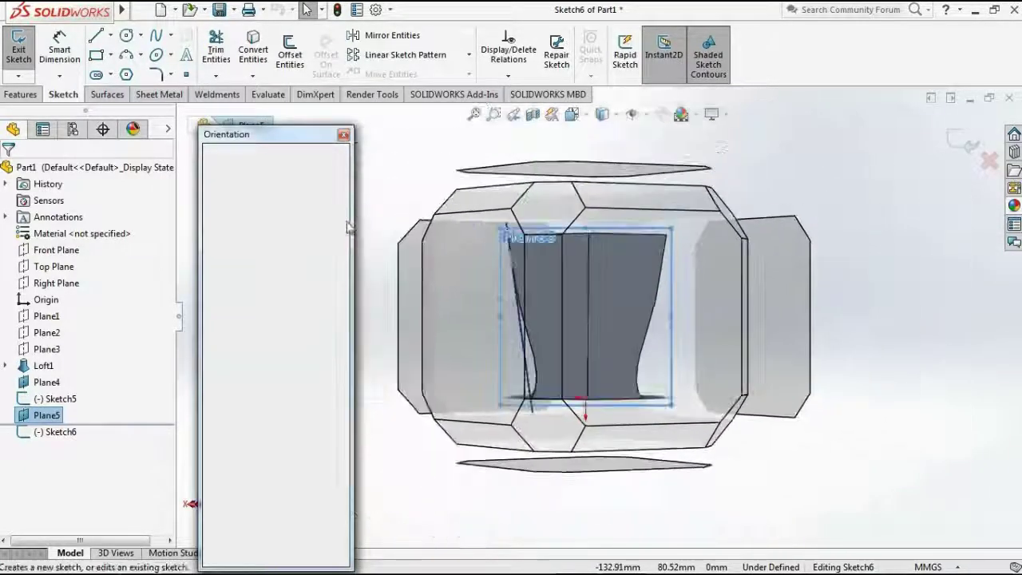
{"action": "left_click", "coordinate": [338, 221]}
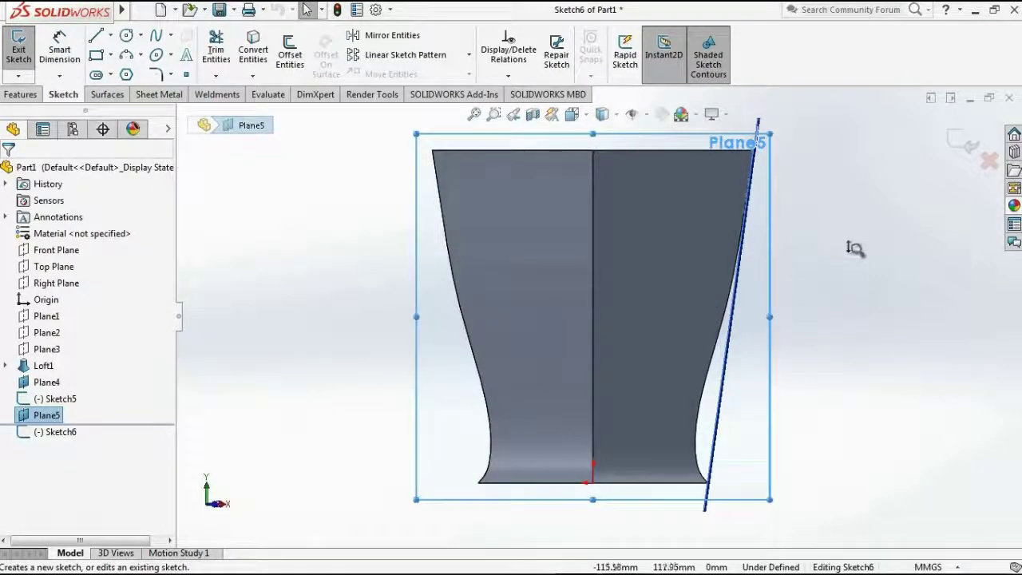
{"action": "scroll", "coordinate": [831, 264], "scroll_direction": "up", "scroll_amount": 2}
{"action": "middle_click_drag", "start_coordinate": [805, 285], "coordinate": [753, 321], "text": "ctrl"}
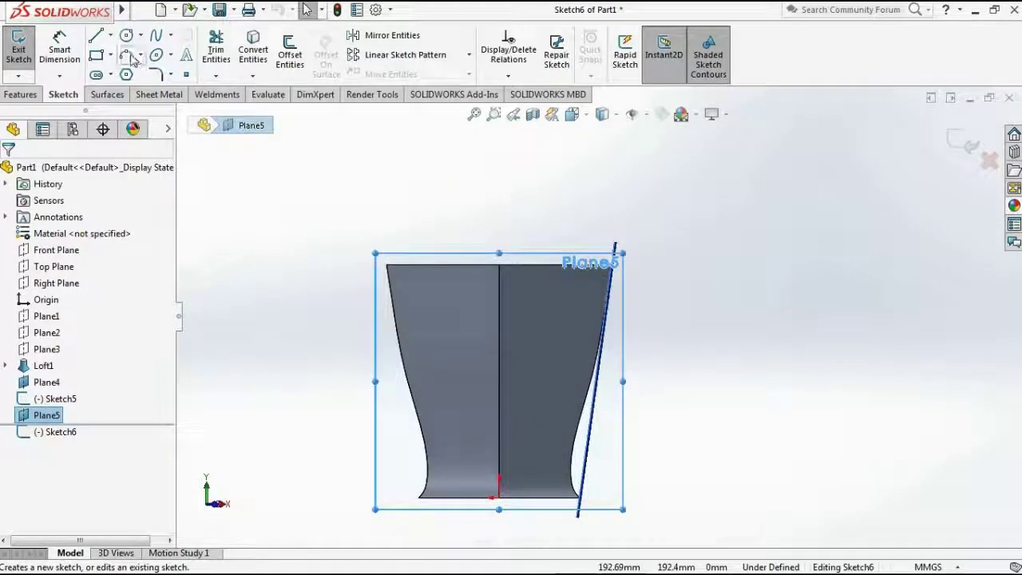
Step: Draw a 3-point arc (radius 46.54, 157.41°) beside the mug as the handle path
{"action": "left_click", "coordinate": [609, 297]}
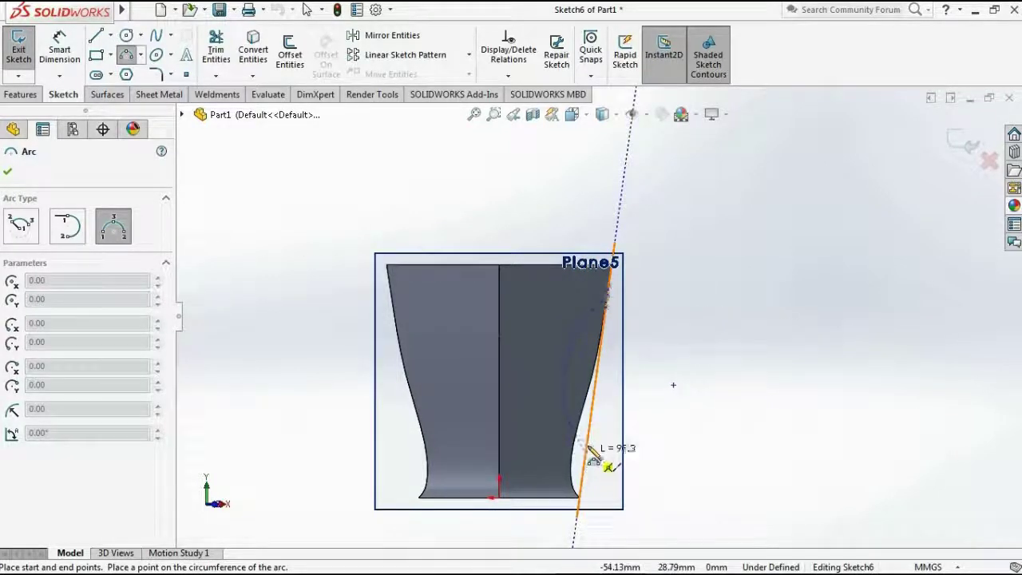
{"action": "left_click", "coordinate": [591, 440]}
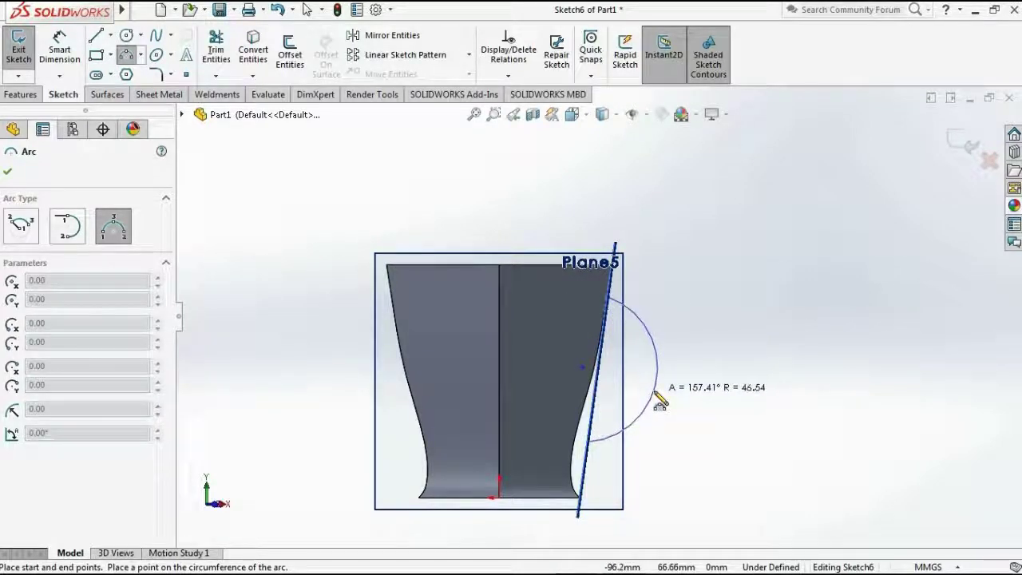
{"action": "left_click", "coordinate": [656, 395]}
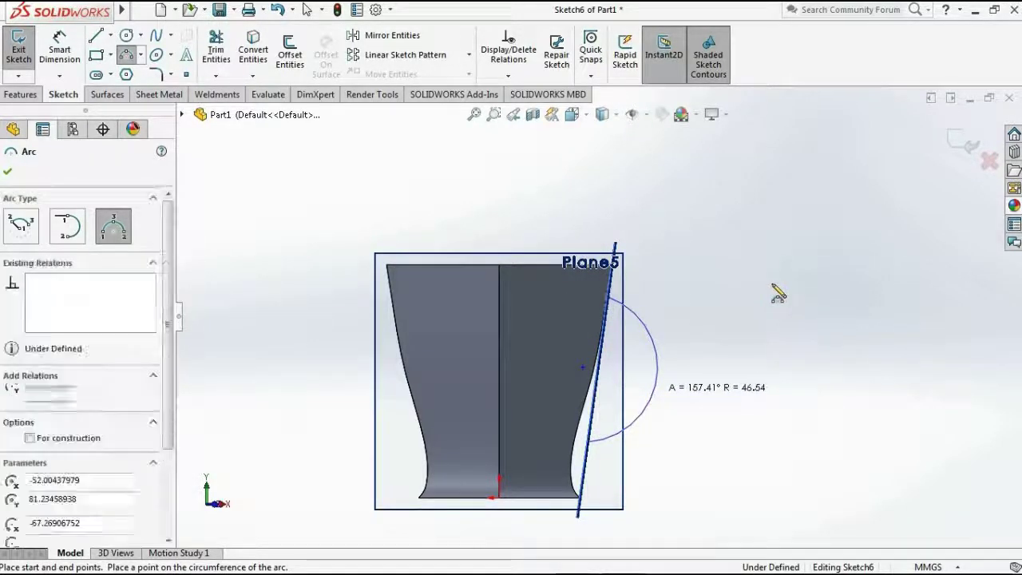
{"action": "key", "text": "Escape"}
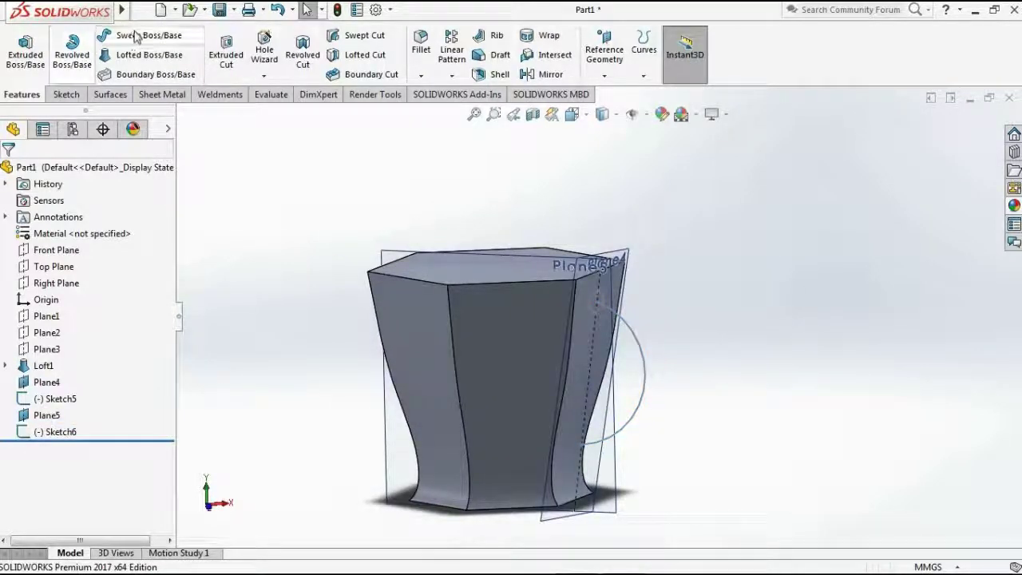
Step: Sweep the small Sketch5 circle along the Sketch6 arc to form the handle
{"action": "scroll", "coordinate": [593, 308], "scroll_direction": "down", "scroll_amount": 3}
{"action": "left_click", "coordinate": [593, 309]}
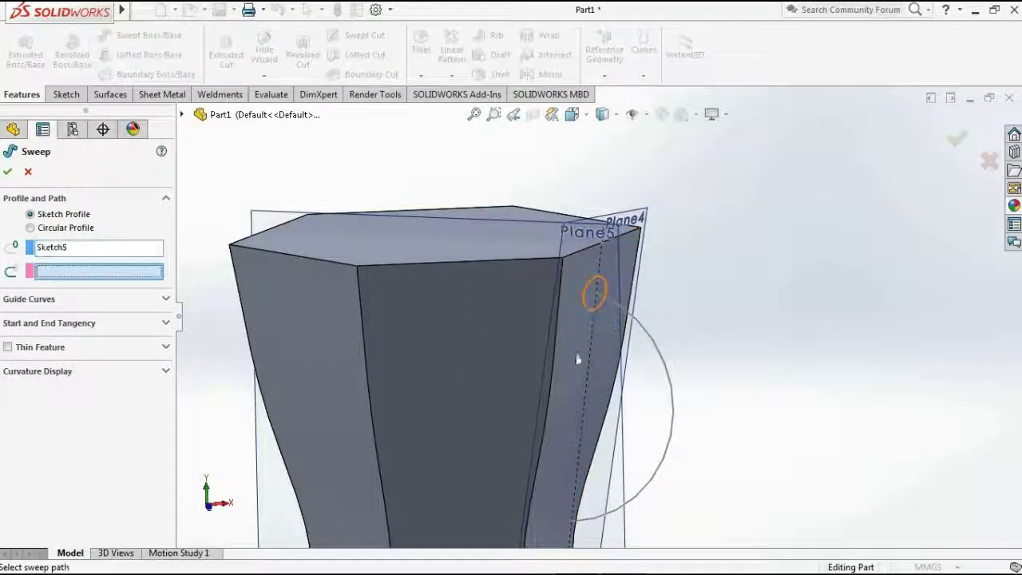
{"action": "left_click", "coordinate": [668, 359]}
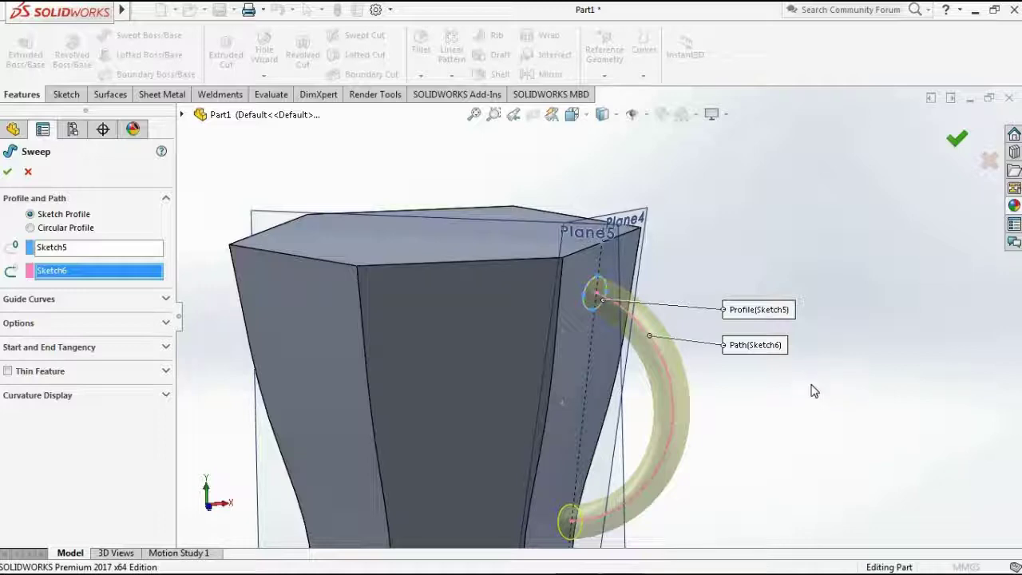
{"action": "key", "text": "Return"}
{"action": "mouse_move", "coordinate": [814, 388]}
{"action": "middle_mouse_down"}
{"action": "mouse_move", "coordinate": [815, 303]}
{"action": "mouse_move", "coordinate": [782, 339]}
{"action": "mouse_move", "coordinate": [817, 335]}
{"action": "mouse_move", "coordinate": [782, 335]}
{"action": "mouse_move", "coordinate": [790, 327]}
{"action": "middle_mouse_up"}
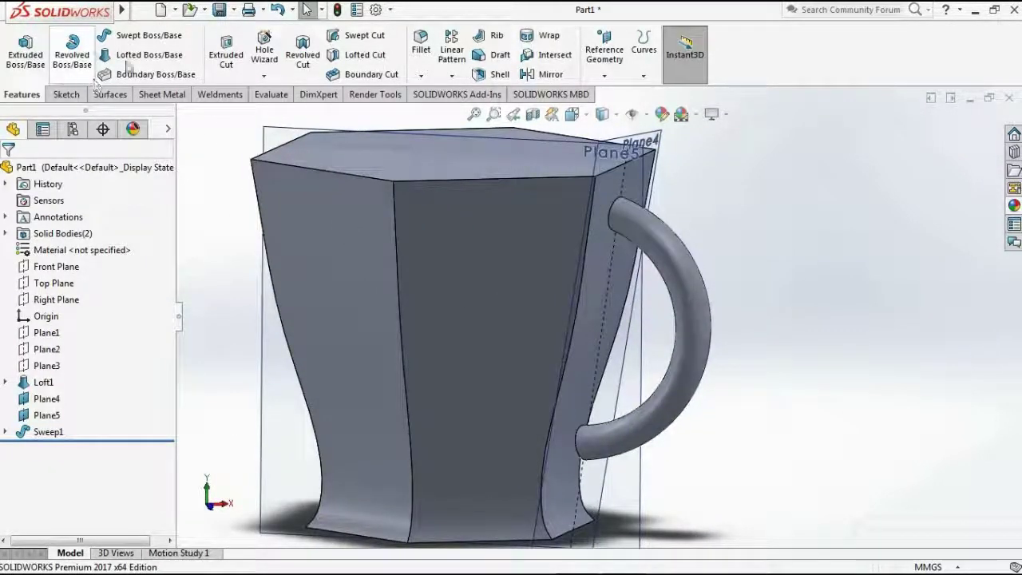
Step: Sketch on the handle's lower end face and convert its outline into sketch geometry
{"action": "left_click", "coordinate": [26, 54]}
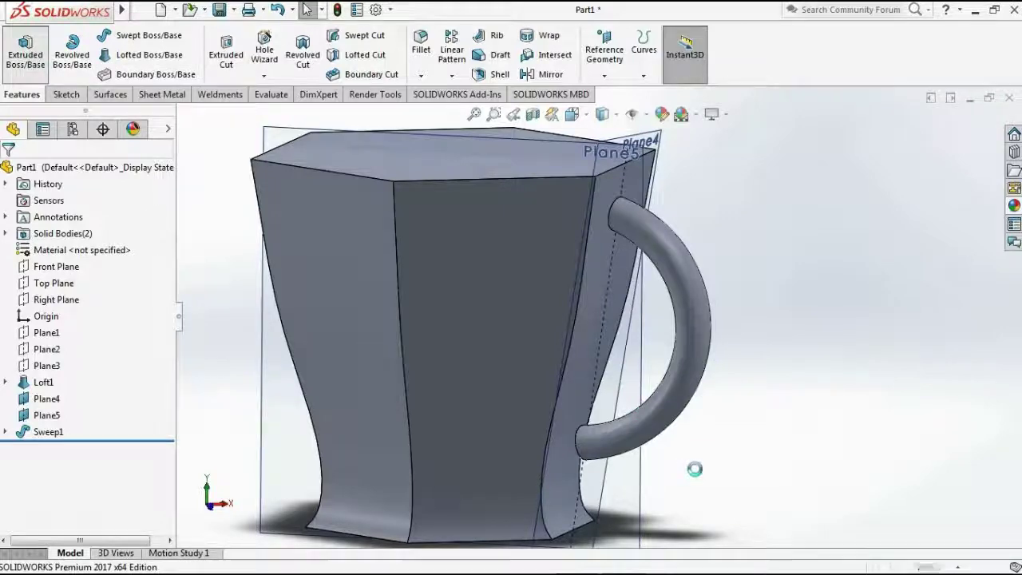
{"action": "scroll", "coordinate": [707, 434], "scroll_direction": "down", "scroll_amount": 3}
{"action": "scroll", "coordinate": [746, 435], "scroll_direction": "down", "scroll_amount": 2}
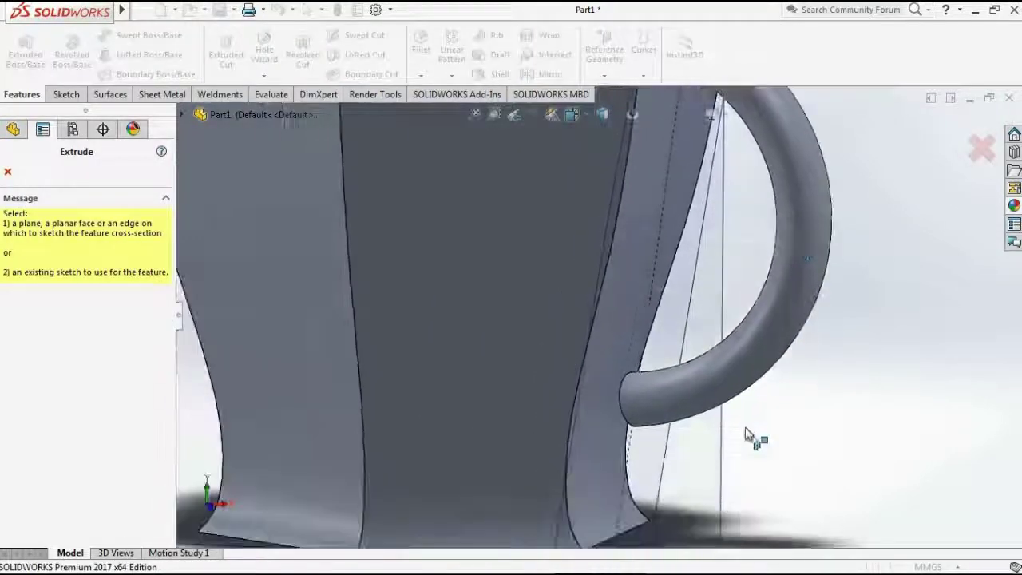
{"action": "mouse_move", "coordinate": [745, 431]}
{"action": "middle_mouse_down"}
{"action": "mouse_move", "coordinate": [796, 424]}
{"action": "mouse_move", "coordinate": [668, 434]}
{"action": "middle_mouse_up"}
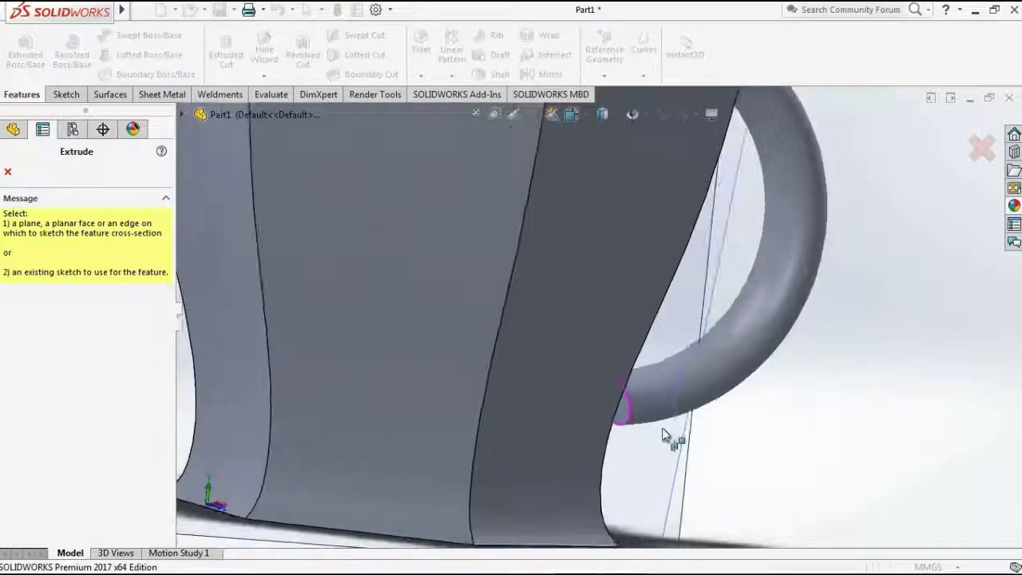
{"action": "left_click", "coordinate": [619, 409]}
{"action": "middle_click_drag", "start_coordinate": [844, 456], "coordinate": [651, 422]}
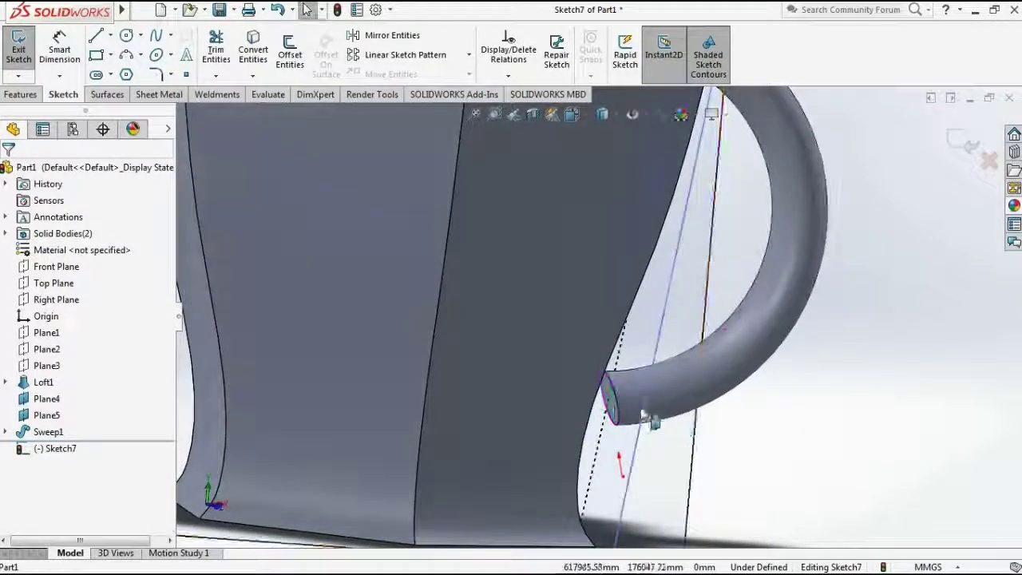
{"action": "left_click", "coordinate": [611, 397]}
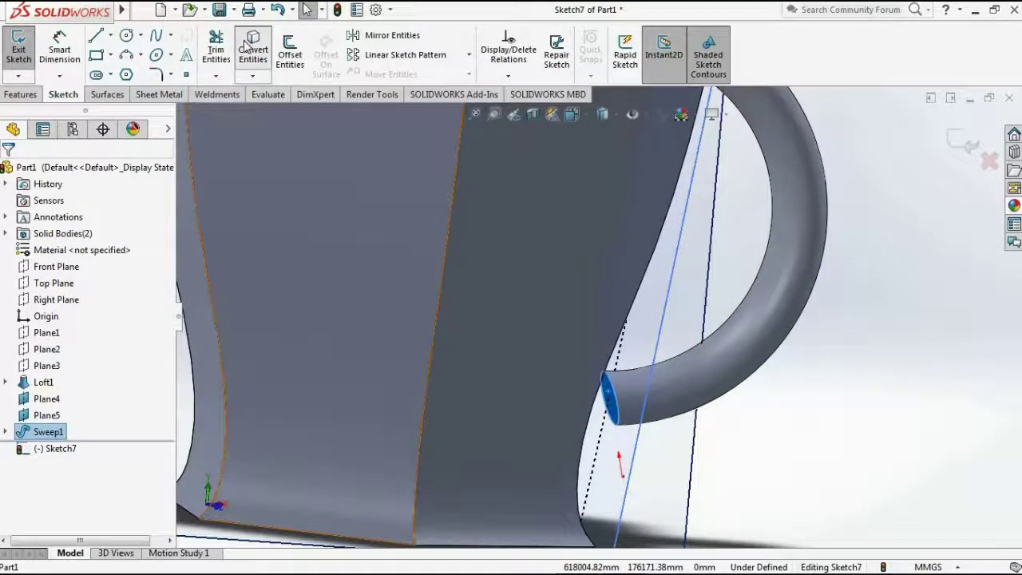
{"action": "left_click", "coordinate": [246, 44]}
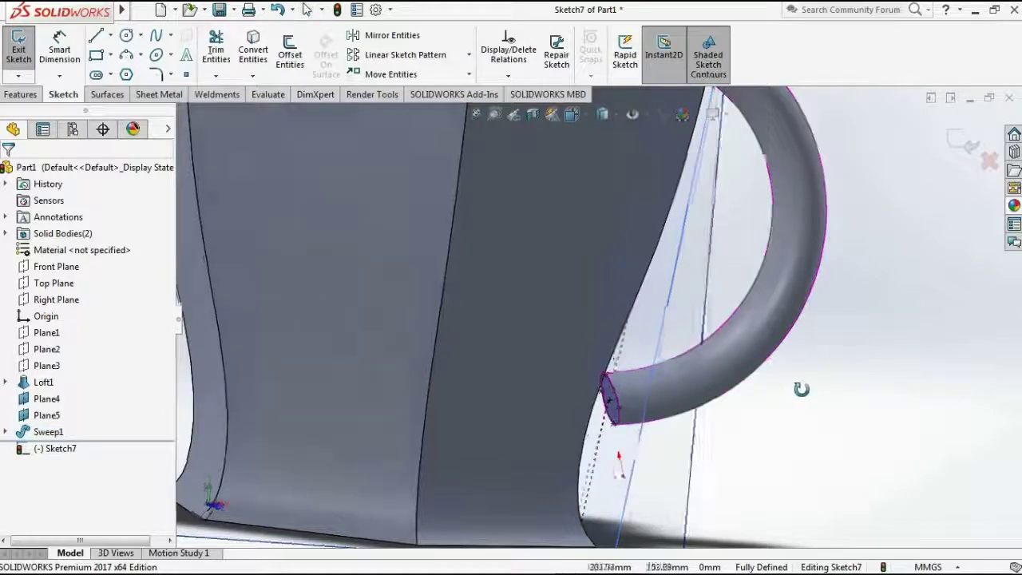
{"action": "middle_click_drag", "start_coordinate": [798, 388], "coordinate": [604, 392]}
Step: Extrude the end-face sketch Up To Surface, stopping at the mug's side face
{"action": "left_click", "coordinate": [21, 94]}
{"action": "left_click", "coordinate": [21, 65]}
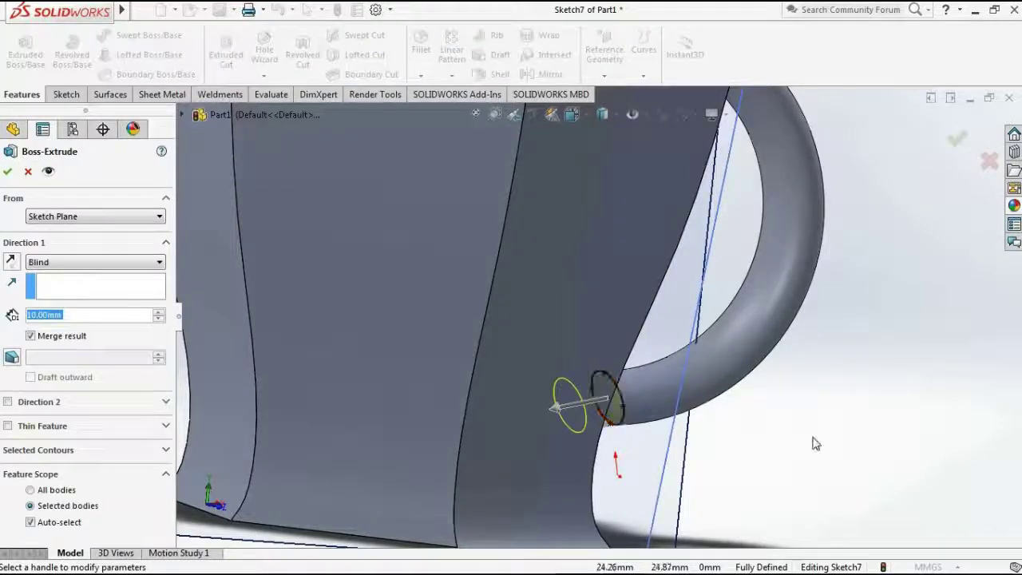
{"action": "middle_click_drag", "start_coordinate": [764, 440], "coordinate": [419, 529]}
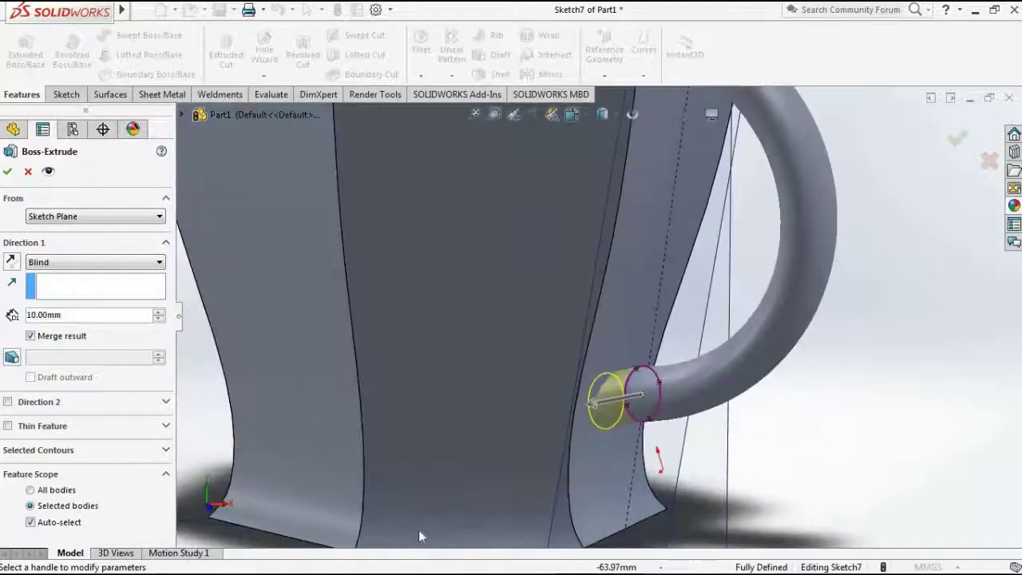
{"action": "left_click", "coordinate": [100, 269]}
{"action": "left_click", "coordinate": [80, 315]}
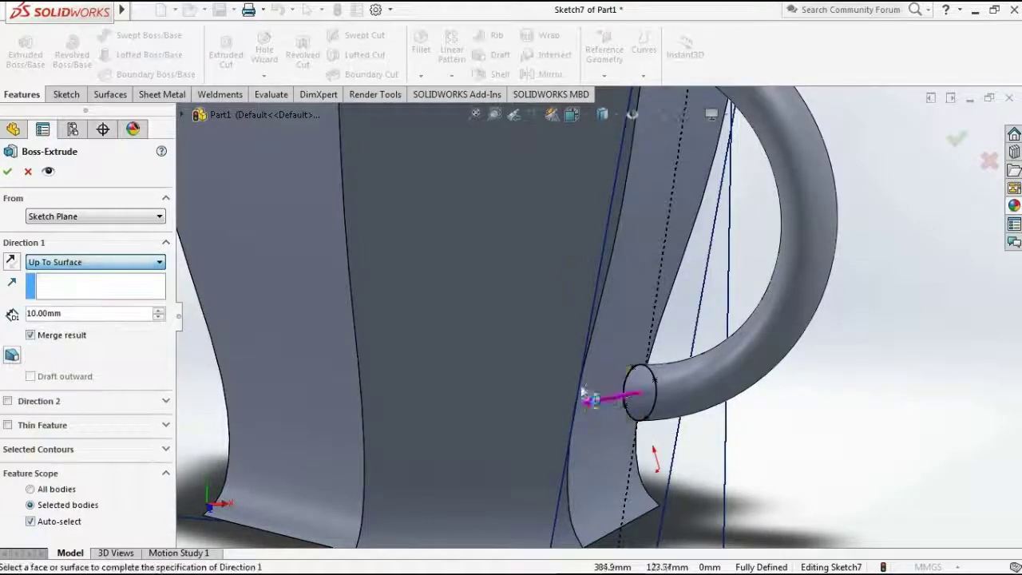
{"action": "left_click", "coordinate": [609, 356]}
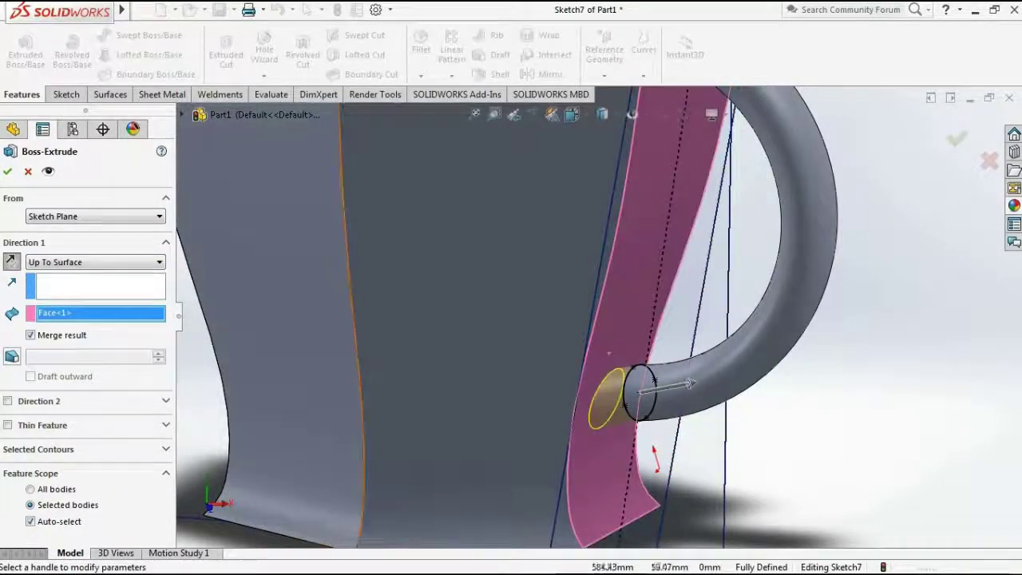
{"action": "left_click", "coordinate": [8, 170]}
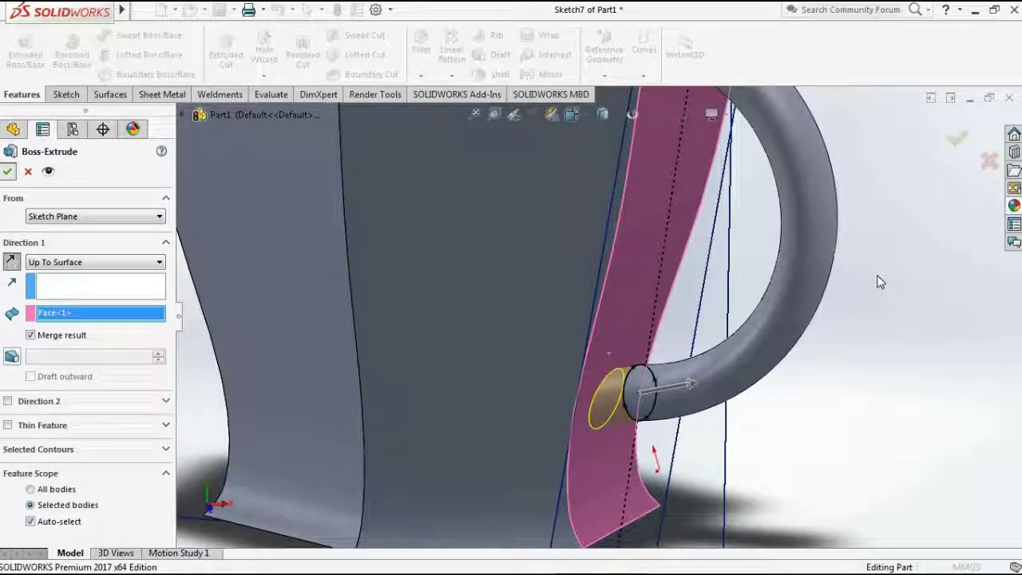
{"action": "scroll", "coordinate": [882, 292], "scroll_direction": "up", "scroll_amount": 5}
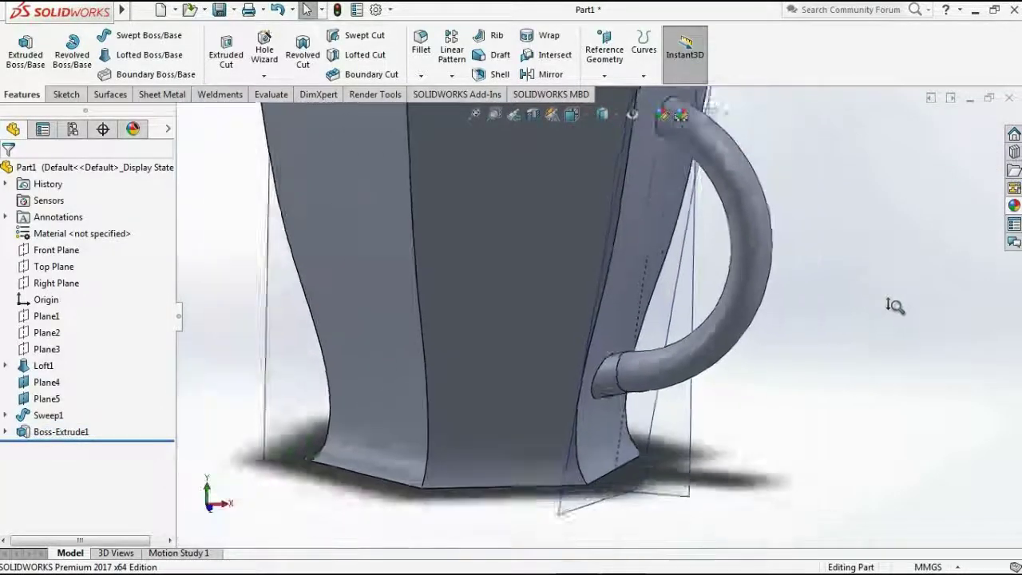
Step: Hide both reference planes, Plane4 and Plane5, from the graphics area
{"action": "scroll", "coordinate": [892, 305], "scroll_direction": "up", "scroll_amount": 3}
{"action": "right_click", "coordinate": [681, 143]}
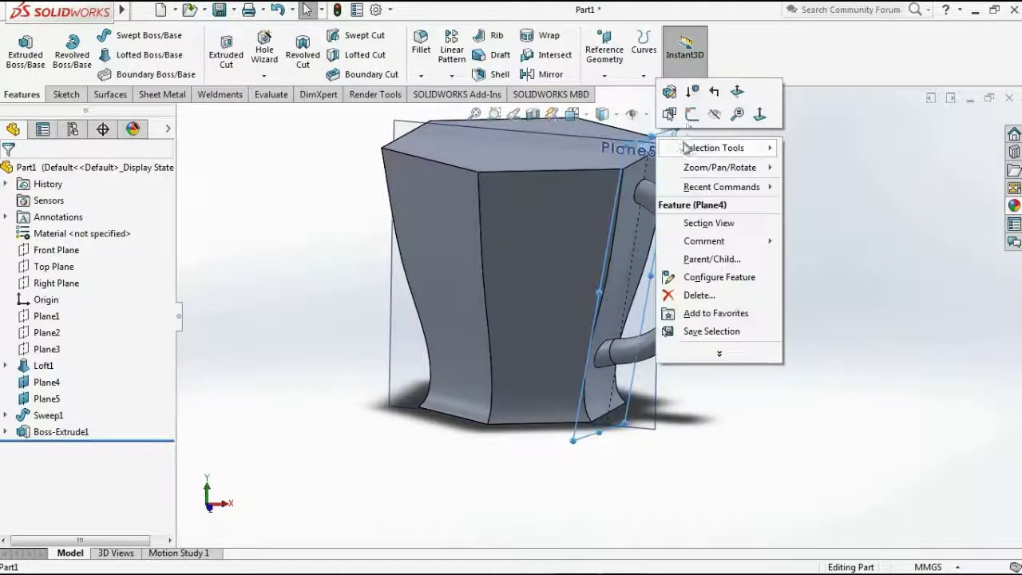
{"action": "left_click", "coordinate": [714, 114]}
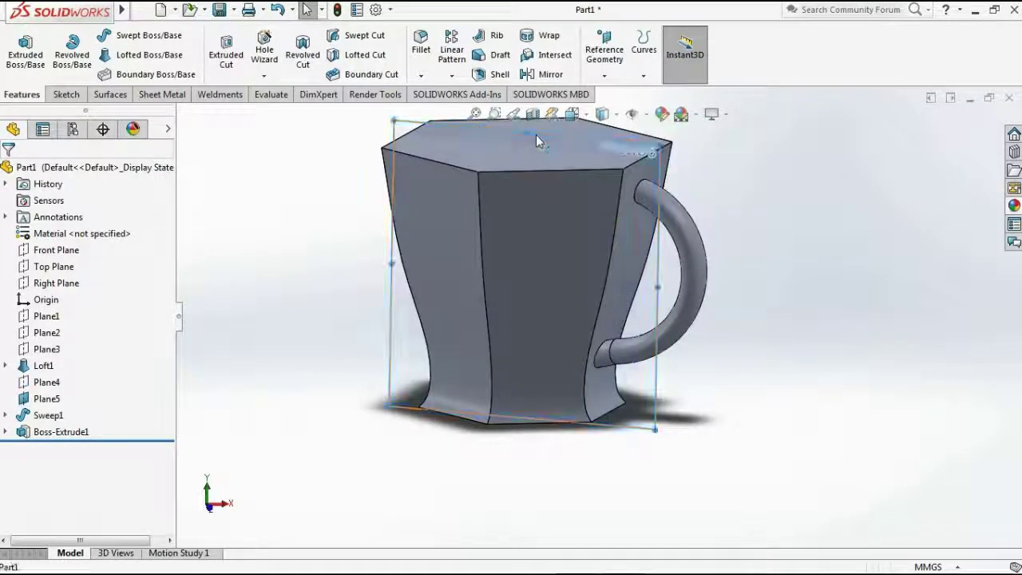
{"action": "right_click", "coordinate": [536, 134]}
{"action": "left_click", "coordinate": [588, 114]}
{"action": "scroll", "coordinate": [754, 234], "scroll_direction": "up", "scroll_amount": 1}
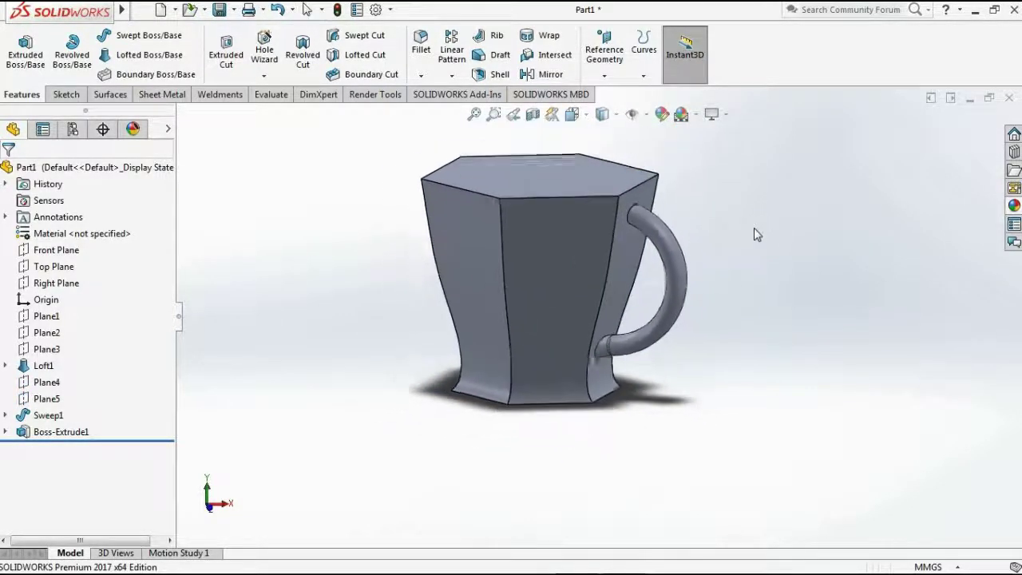
{"action": "mouse_move", "coordinate": [757, 234]}
{"action": "middle_mouse_down"}
{"action": "mouse_move", "coordinate": [746, 298]}
{"action": "mouse_move", "coordinate": [687, 263]}
{"action": "middle_mouse_up"}
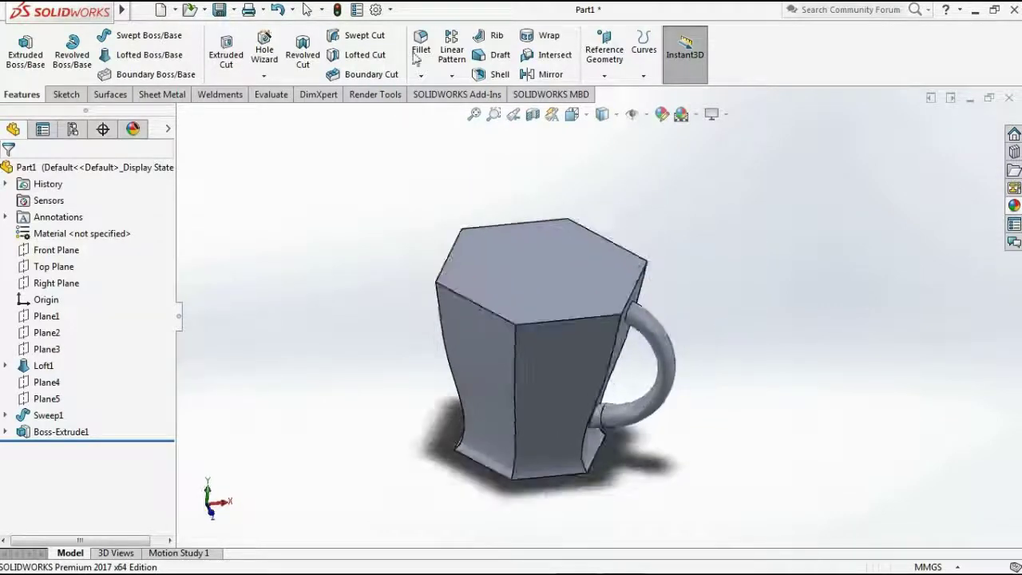
Step: Shell the mug with 3 mm walls, removing the top hexagonal face
{"action": "left_click", "coordinate": [477, 74]}
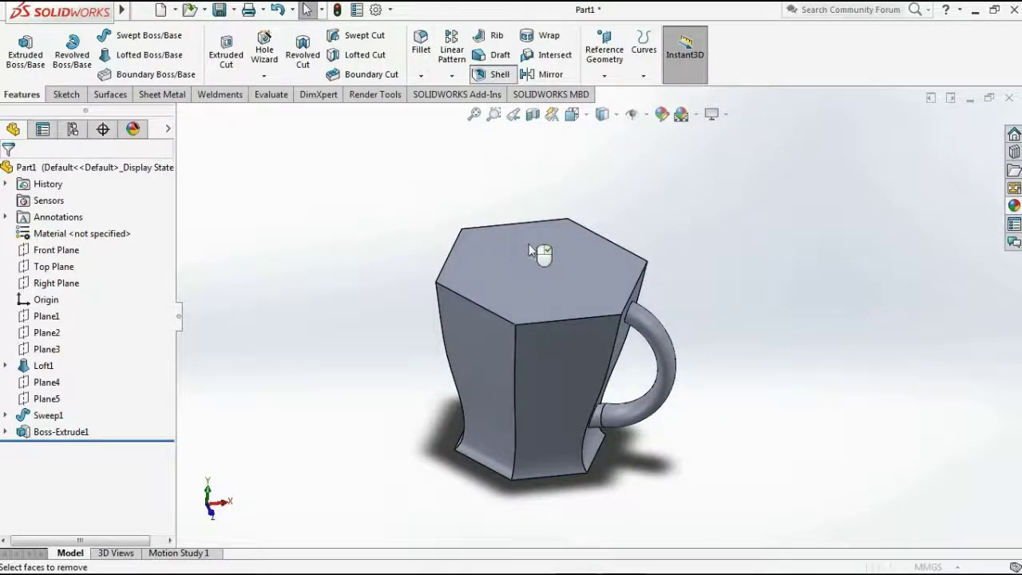
{"action": "left_click", "coordinate": [539, 290]}
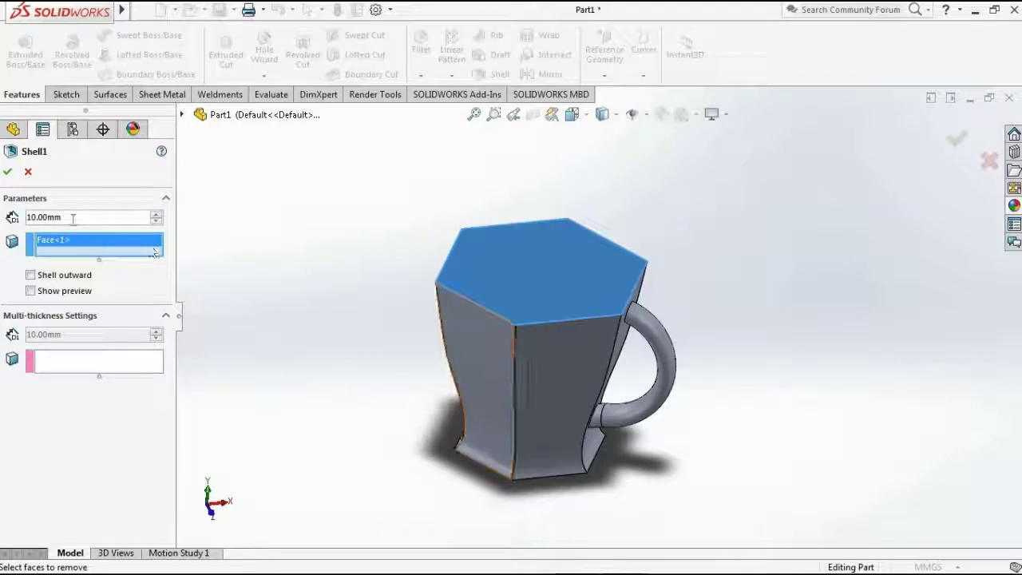
{"action": "type", "text": "3"}
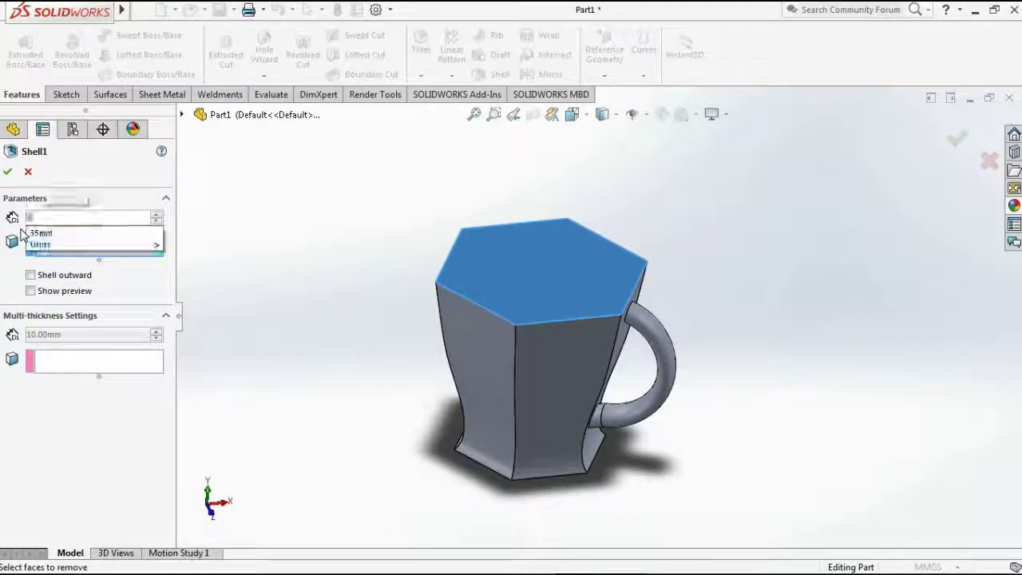
{"action": "key", "text": "Return"}
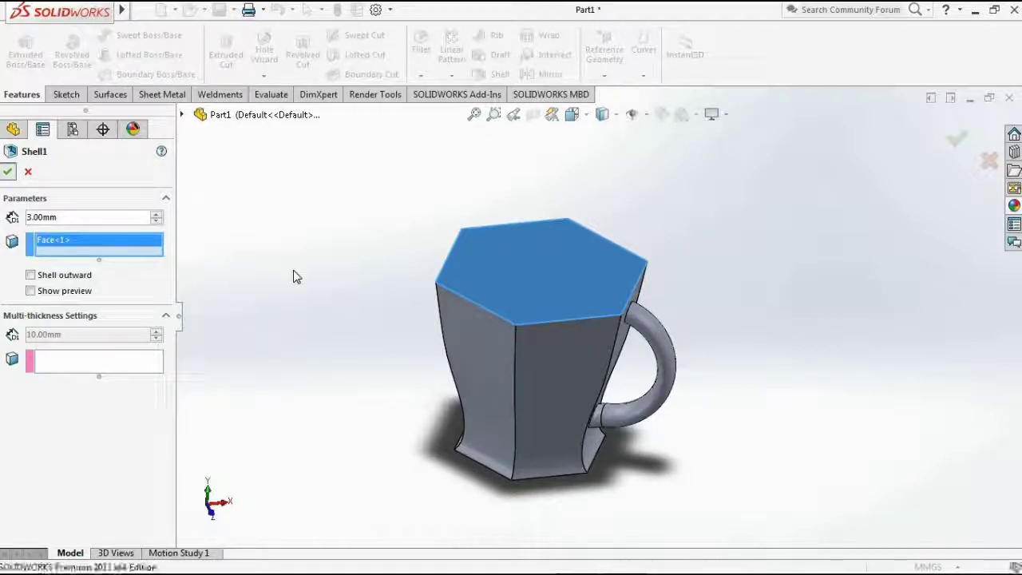
{"action": "key", "text": "Return"}
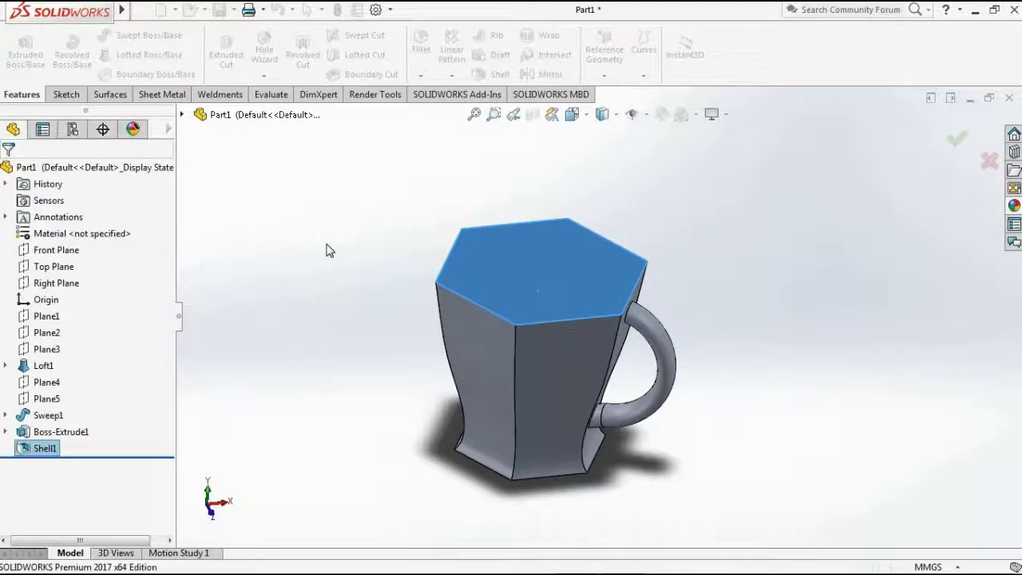
{"action": "mouse_move", "coordinate": [372, 356]}
{"action": "middle_mouse_down"}
{"action": "mouse_move", "coordinate": [368, 339]}
{"action": "mouse_move", "coordinate": [394, 324]}
{"action": "mouse_move", "coordinate": [346, 335]}
{"action": "mouse_move", "coordinate": [493, 358]}
{"action": "middle_mouse_up"}
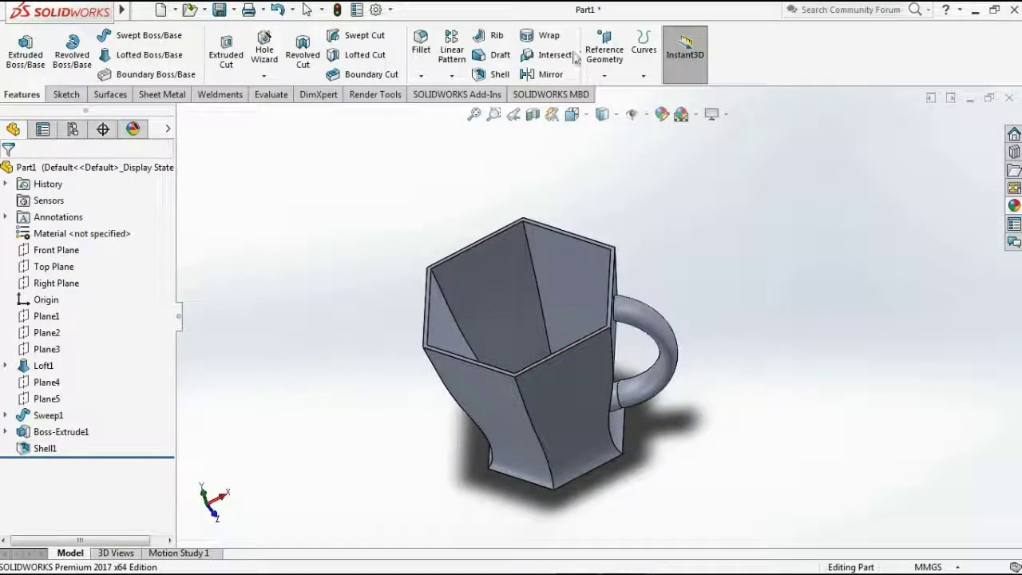
Step: Switch to Trimetric view and open the Appearances, Scenes and Decals library
{"action": "left_click", "coordinate": [574, 114]}
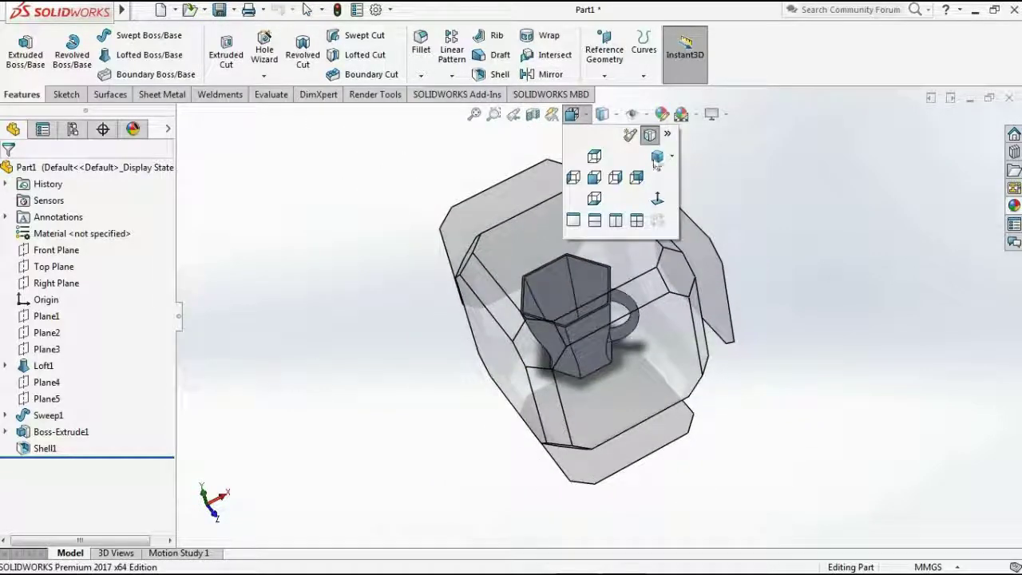
{"action": "left_click", "coordinate": [657, 155]}
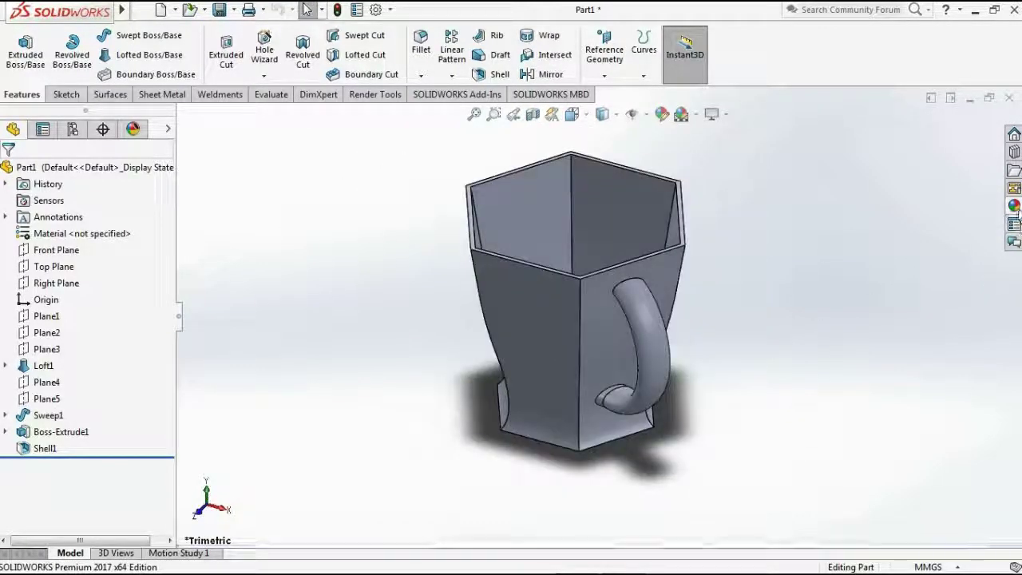
{"action": "left_click", "coordinate": [1014, 205]}
{"action": "left_click", "coordinate": [831, 142]}
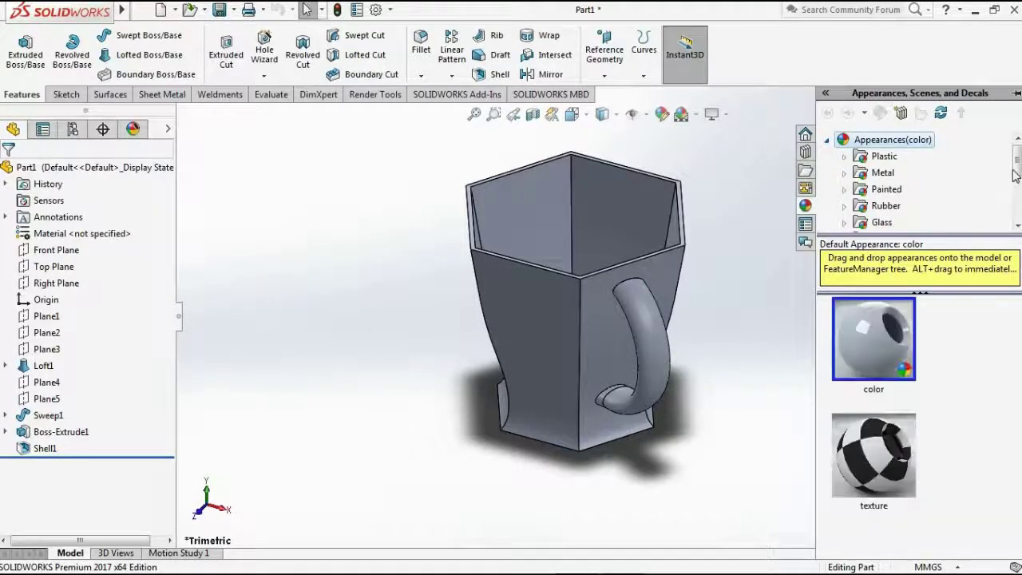
Step: Browse Stone > Architectural appearances: Granite, Slate, Sandstone, Limestone and Marble
{"action": "scroll", "coordinate": [1018, 164], "scroll_direction": "down", "scroll_amount": 1}
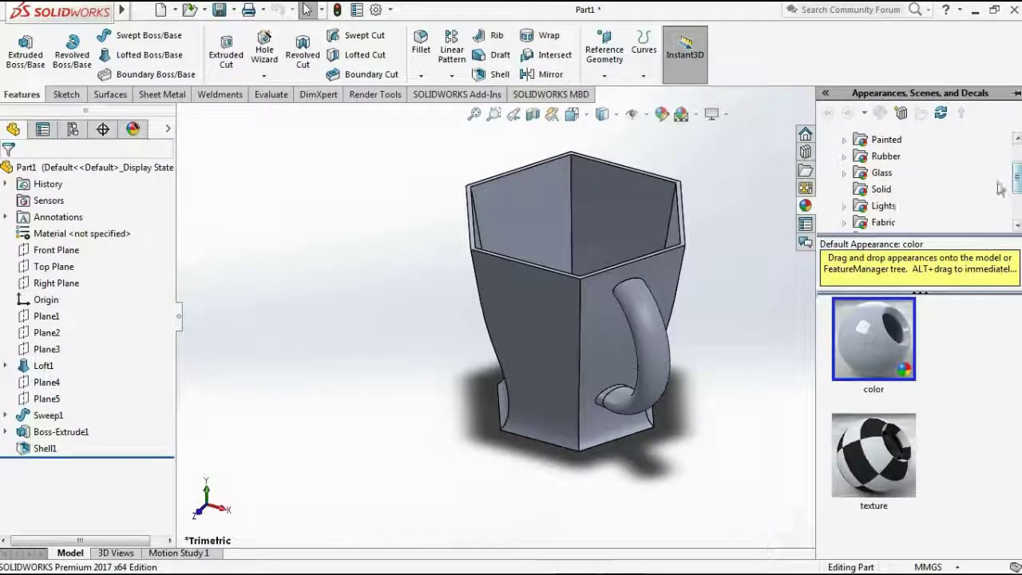
{"action": "left_click_drag", "start_coordinate": [1018, 186], "coordinate": [1018, 190]}
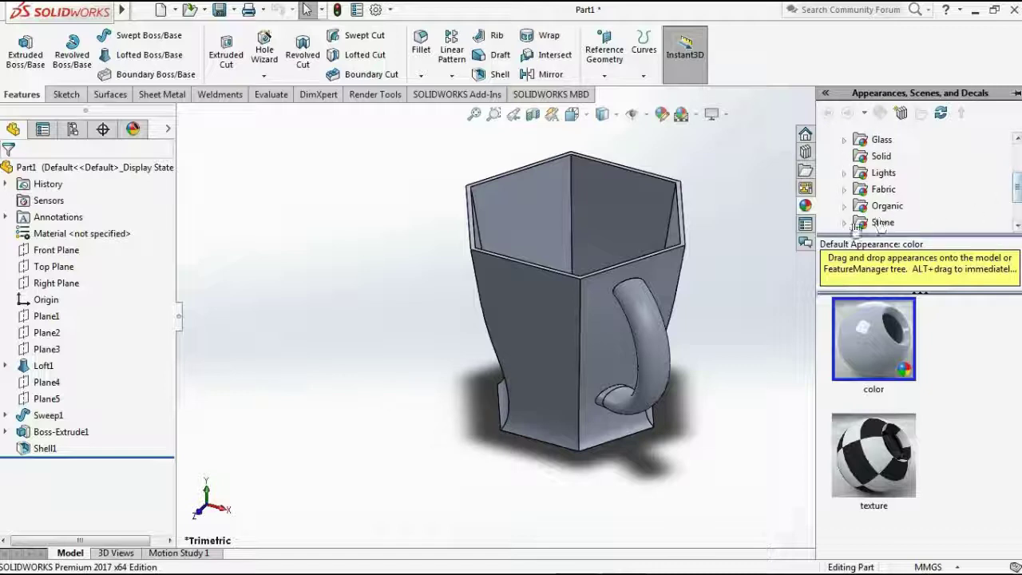
{"action": "left_click", "coordinate": [845, 223]}
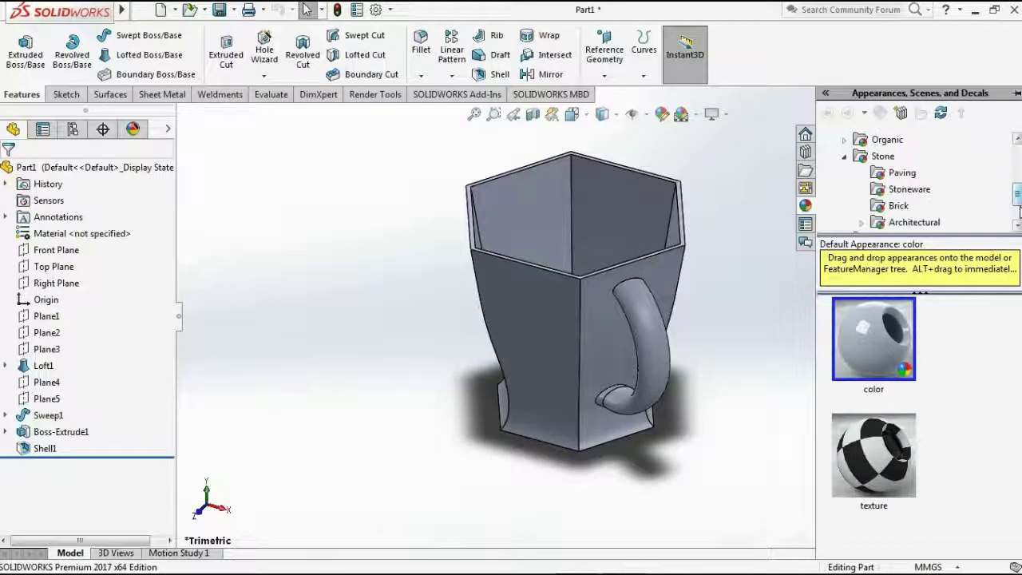
{"action": "scroll", "coordinate": [1019, 209], "scroll_direction": "down", "scroll_amount": 1}
{"action": "double_click", "coordinate": [914, 189]}
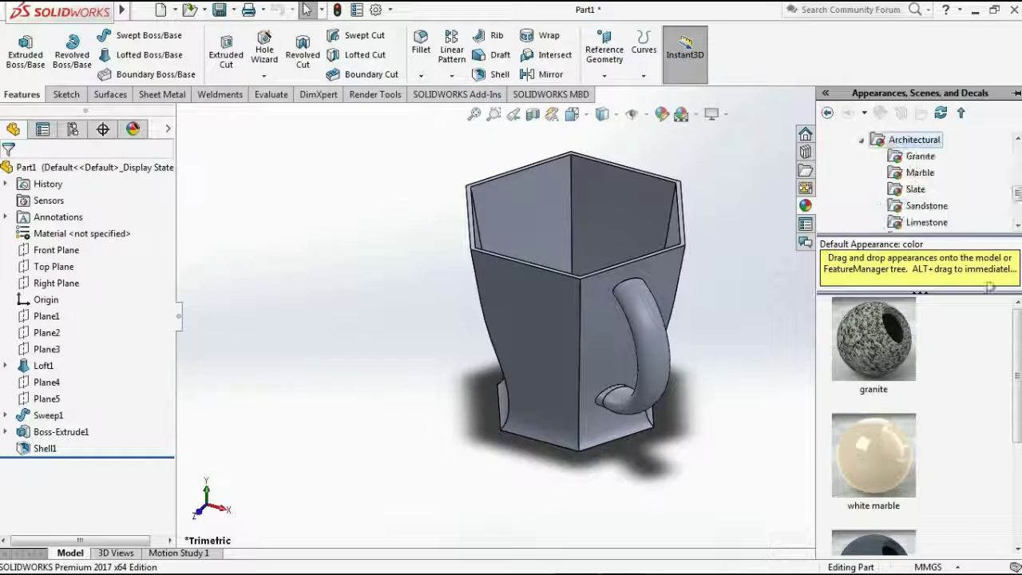
{"action": "scroll", "coordinate": [994, 383], "scroll_direction": "down", "scroll_amount": 3}
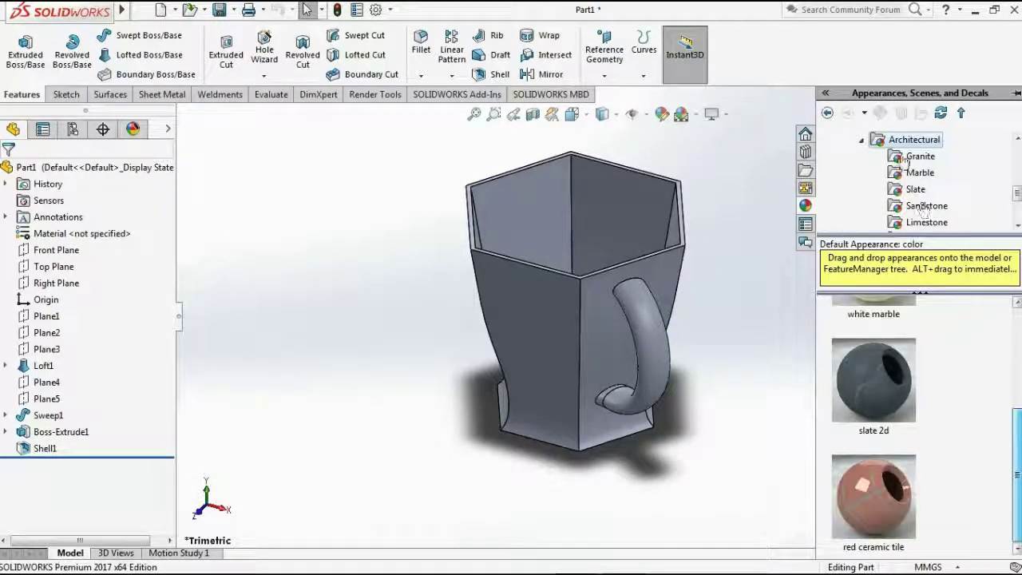
{"action": "left_click", "coordinate": [918, 157]}
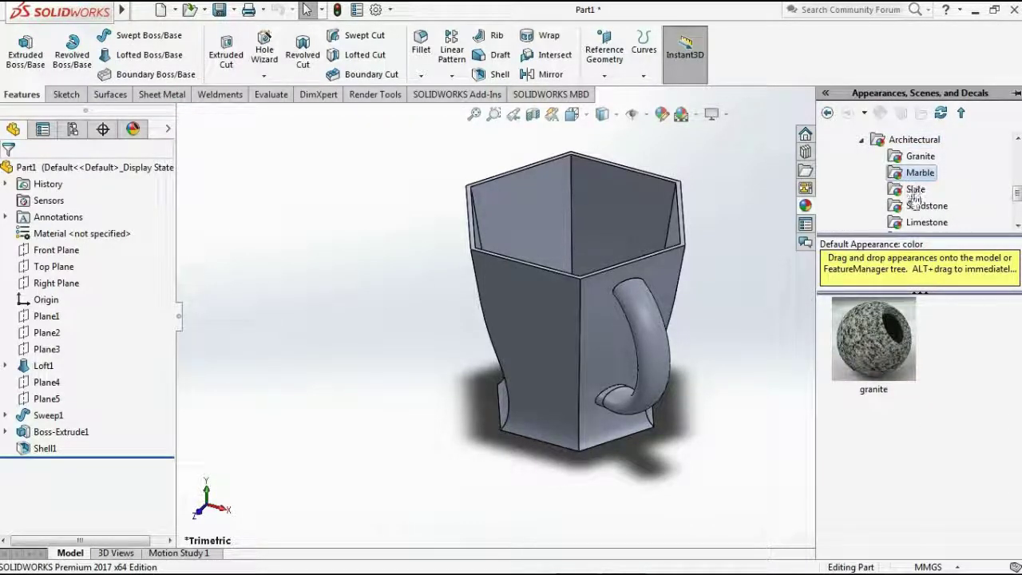
{"action": "left_click", "coordinate": [915, 191]}
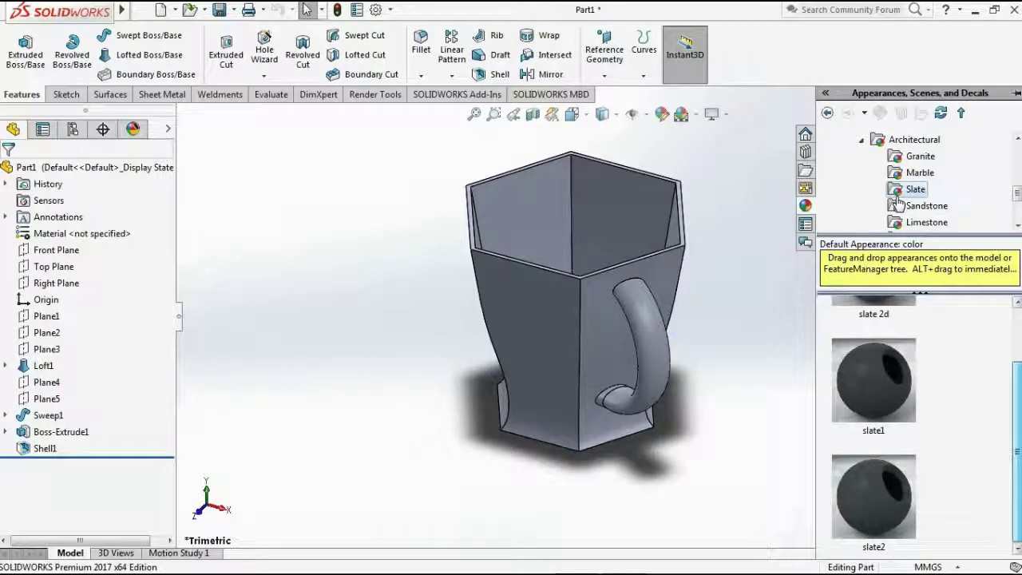
{"action": "left_click", "coordinate": [910, 207]}
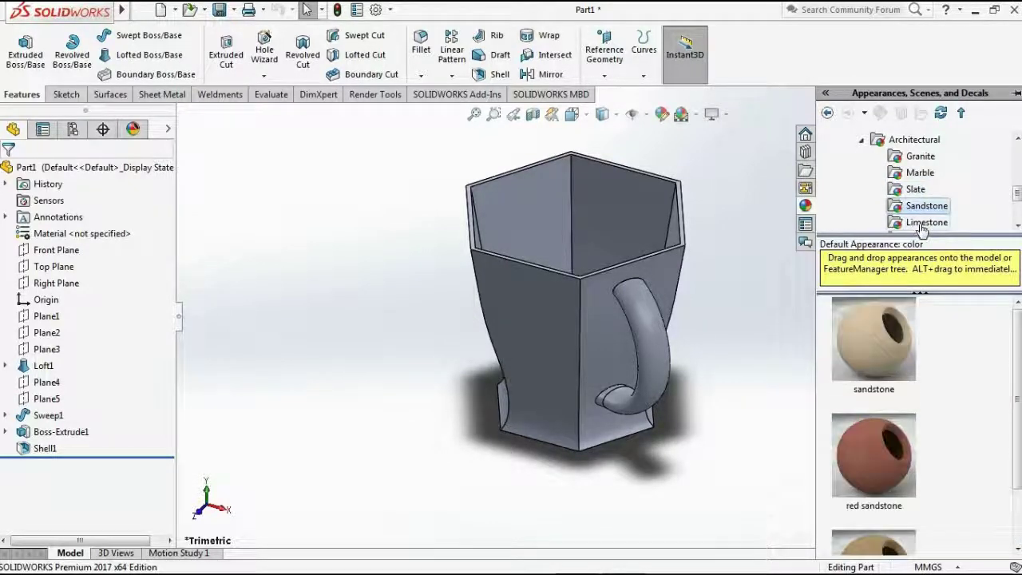
{"action": "left_click", "coordinate": [922, 225]}
{"action": "left_click", "coordinate": [930, 207]}
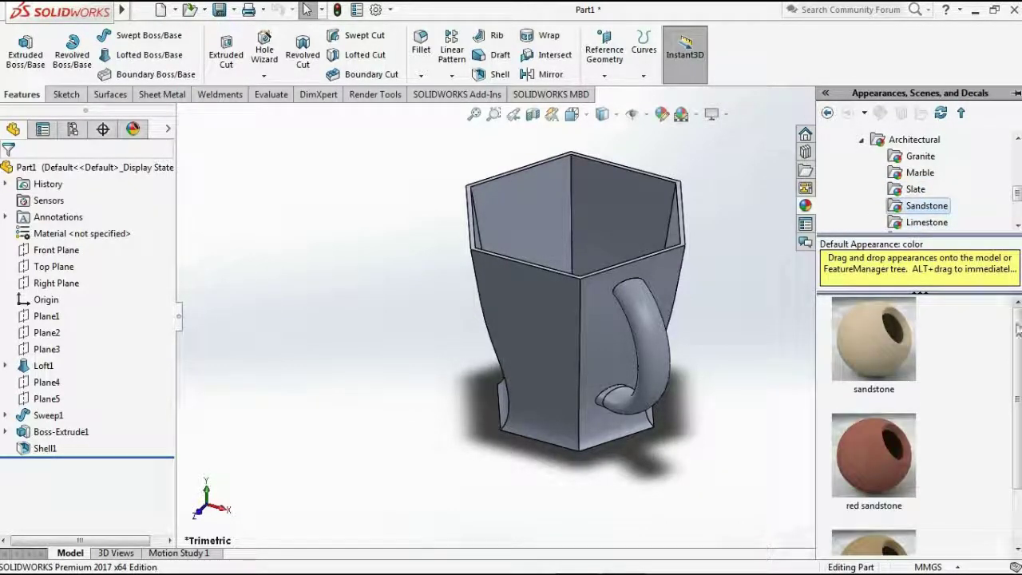
{"action": "left_click_drag", "start_coordinate": [1018, 329], "coordinate": [1019, 475]}
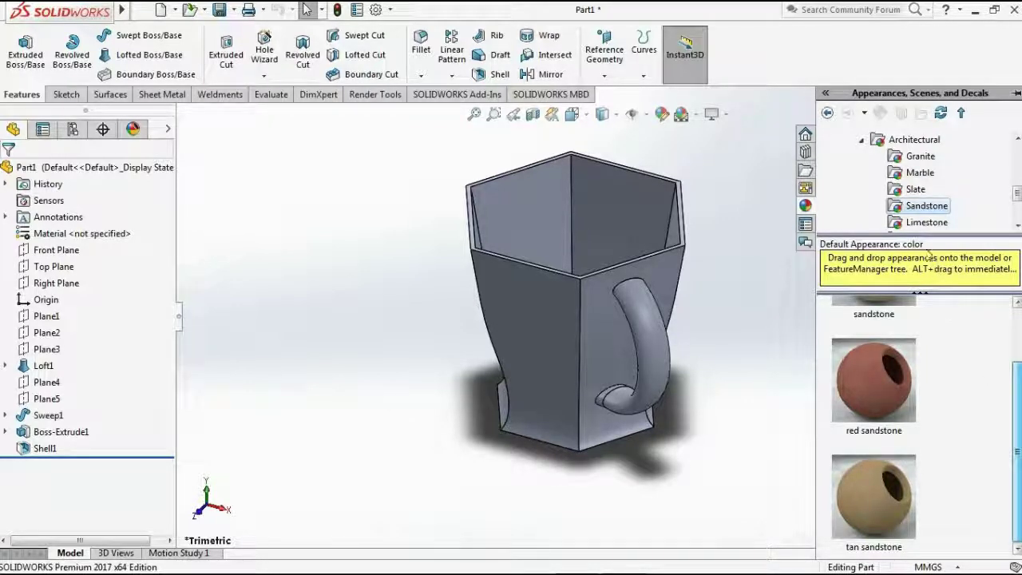
{"action": "left_click", "coordinate": [914, 190]}
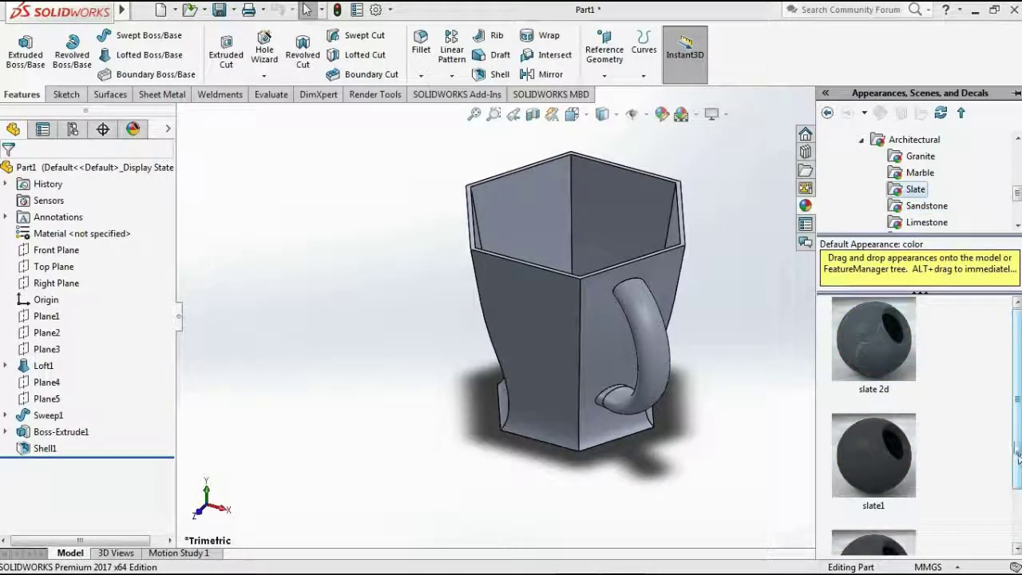
{"action": "scroll", "coordinate": [1018, 475], "scroll_direction": "down", "scroll_amount": 1}
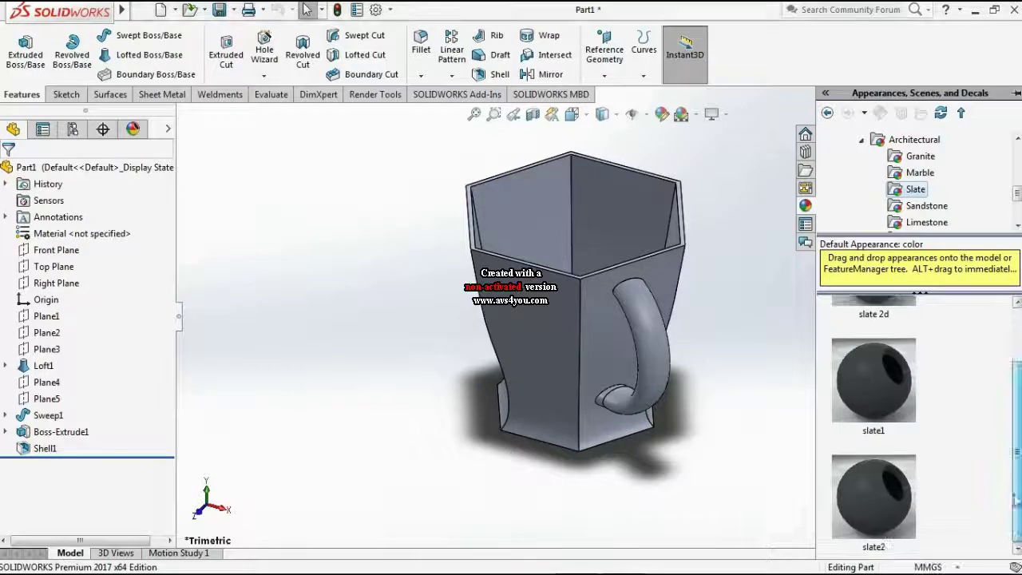
{"action": "left_click", "coordinate": [919, 172]}
{"action": "left_click_drag", "start_coordinate": [1016, 327], "coordinate": [1017, 536]}
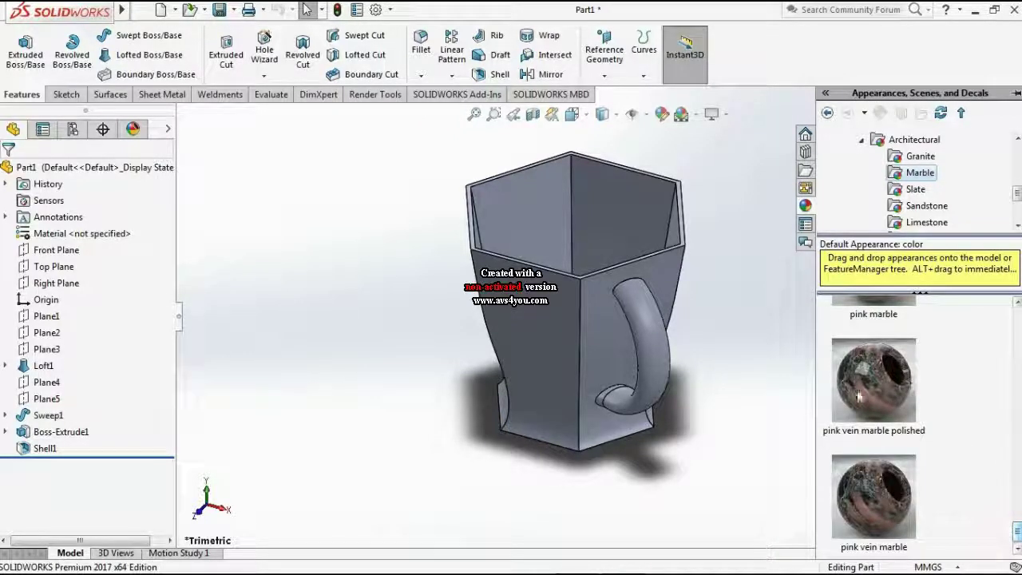
Step: Try pink vein marble on the mug, then browse the Brick and Stoneware appearances
{"action": "left_click_drag", "start_coordinate": [859, 395], "coordinate": [606, 307]}
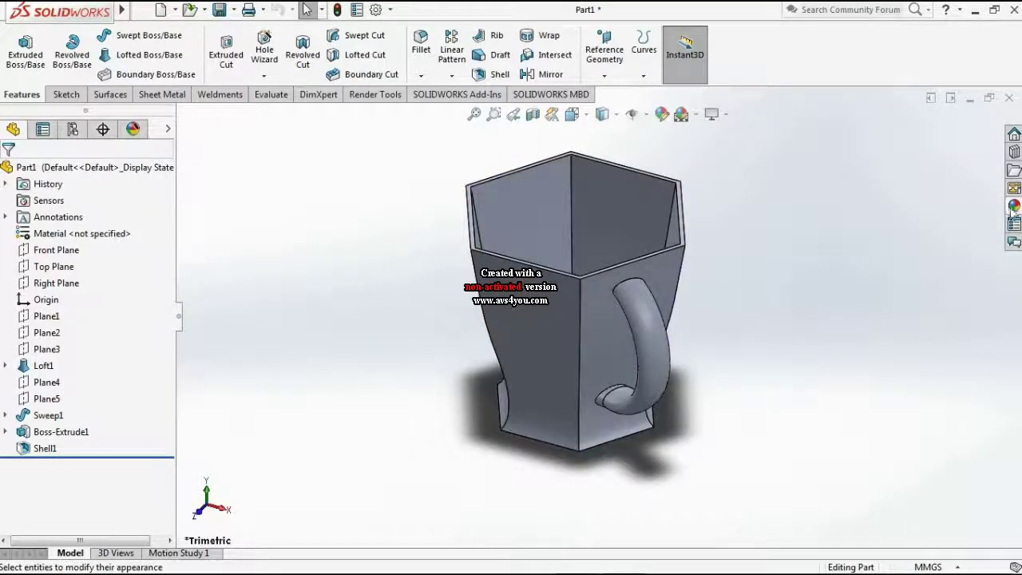
{"action": "left_click", "coordinate": [1012, 208]}
{"action": "left_click", "coordinate": [861, 141]}
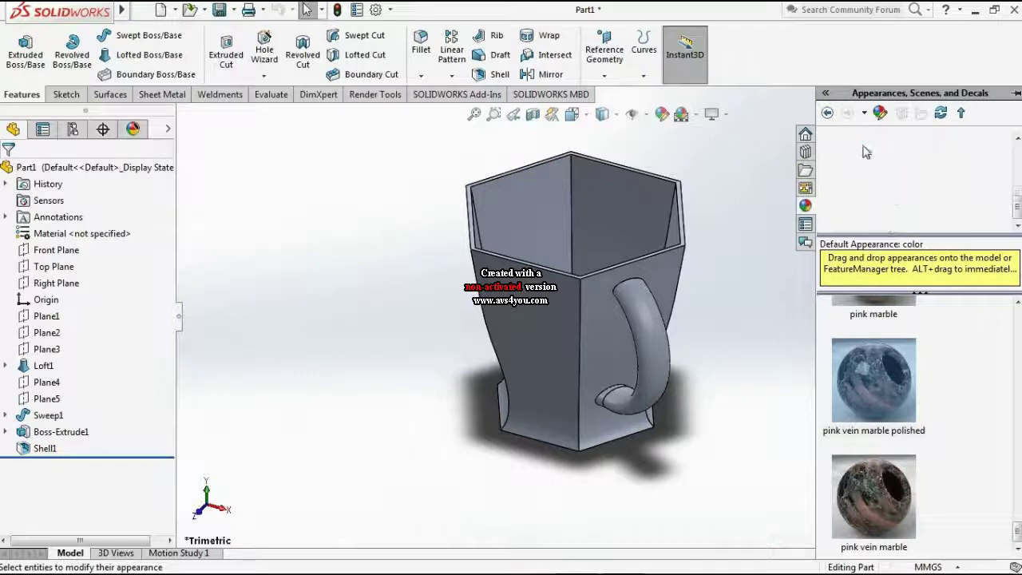
{"action": "left_click", "coordinate": [898, 156]}
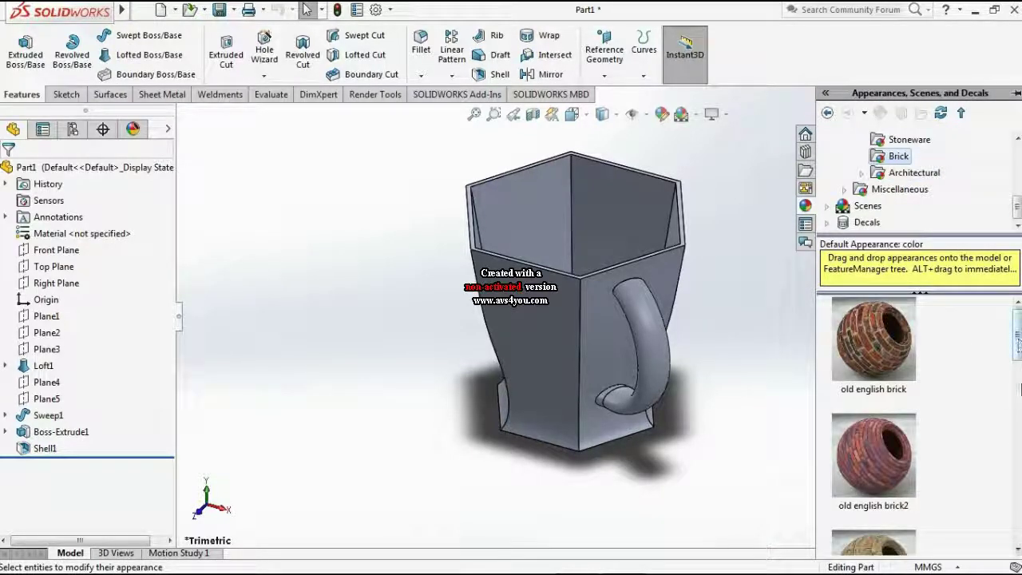
{"action": "left_click_drag", "start_coordinate": [1018, 342], "coordinate": [1008, 525]}
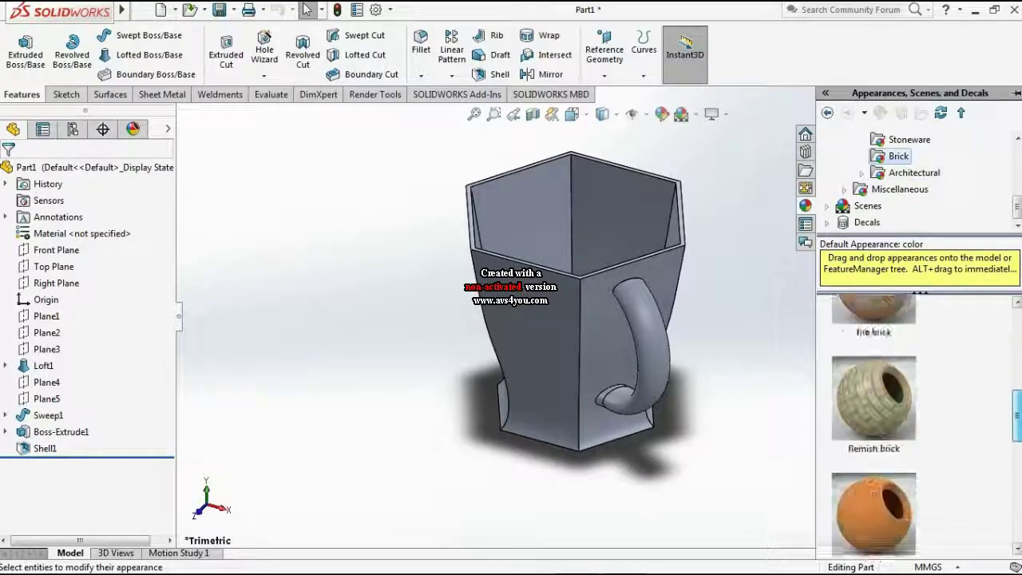
{"action": "left_click", "coordinate": [909, 141]}
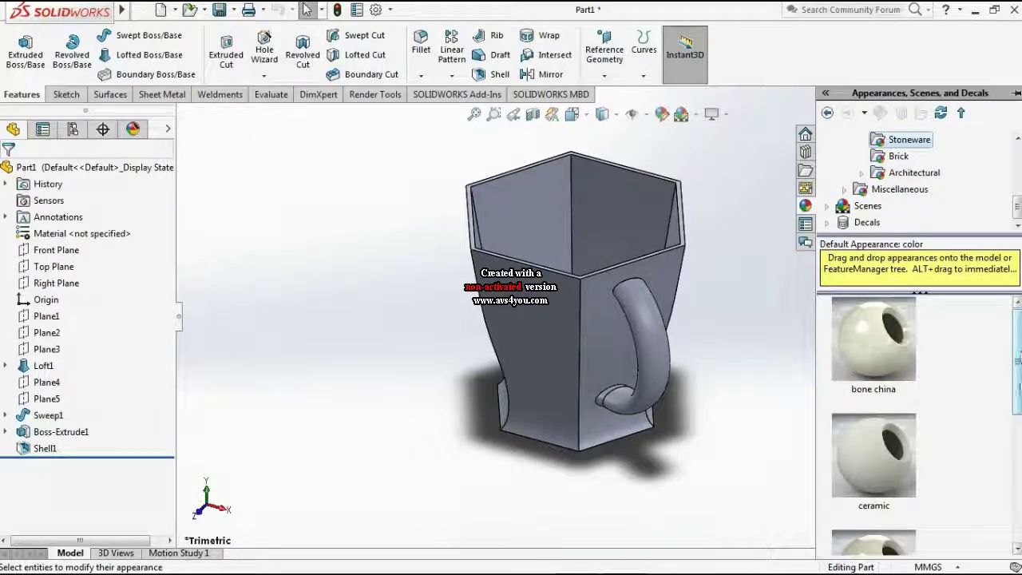
{"action": "left_click_drag", "start_coordinate": [1018, 359], "coordinate": [1018, 491]}
{"action": "scroll", "coordinate": [1005, 397], "scroll_direction": "up", "scroll_amount": 5}
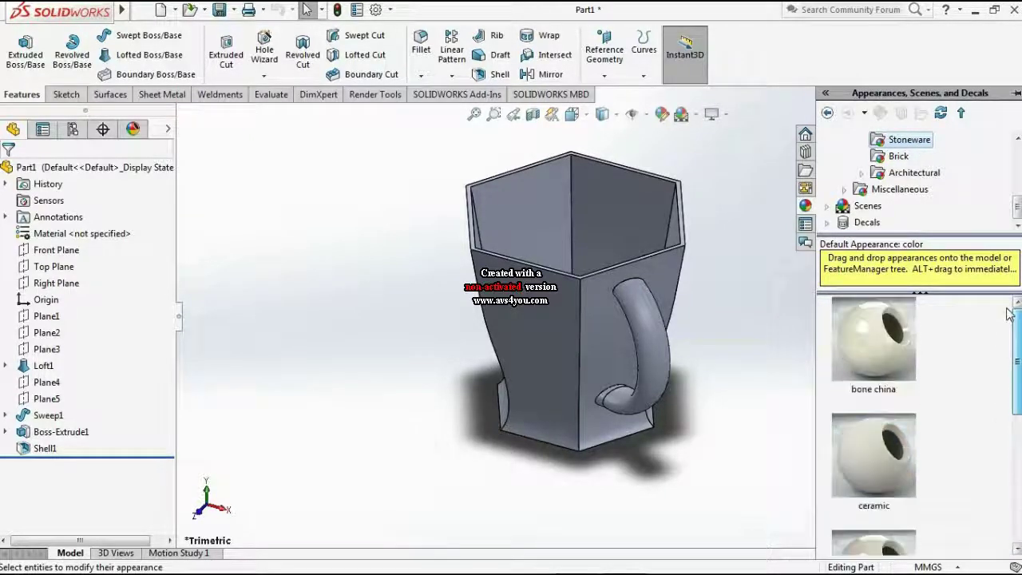
{"action": "middle_click_drag", "start_coordinate": [671, 375], "coordinate": [742, 383]}
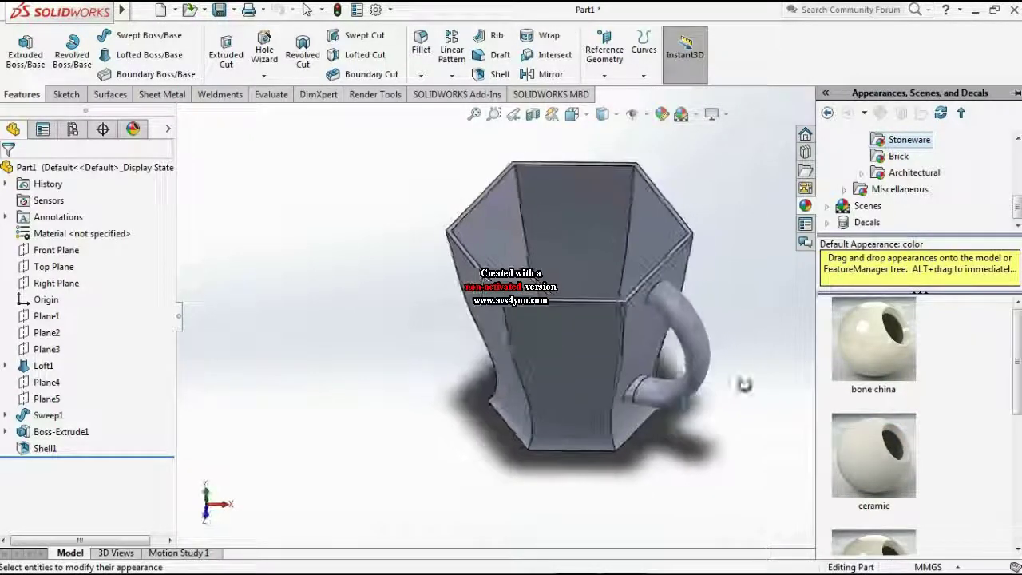
{"action": "left_click_drag", "start_coordinate": [1016, 209], "coordinate": [1007, 192]}
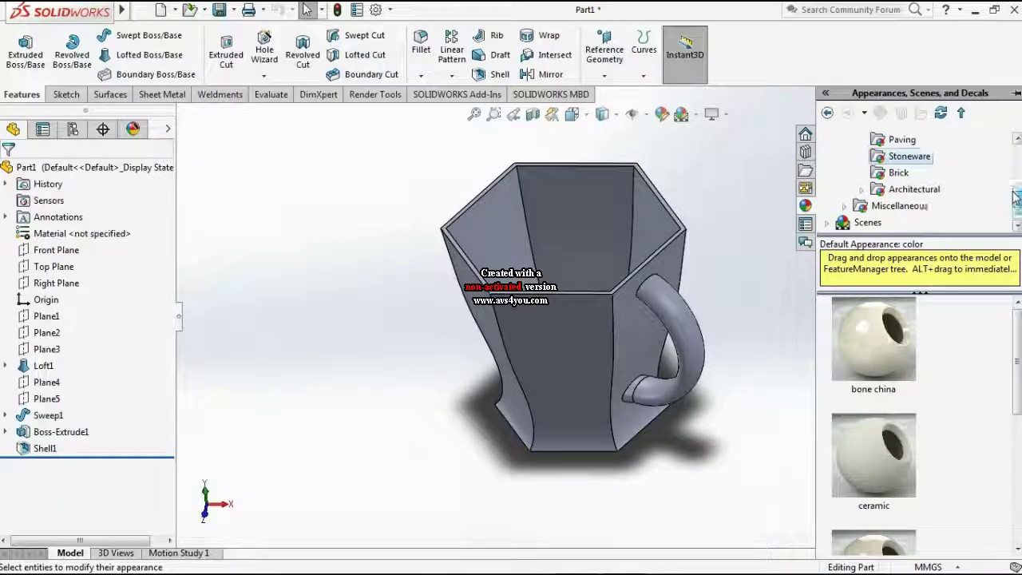
Step: Reopen Stone, browse Paving and Brick, then drag the granite swatch onto the mug
{"action": "left_click", "coordinate": [846, 173]}
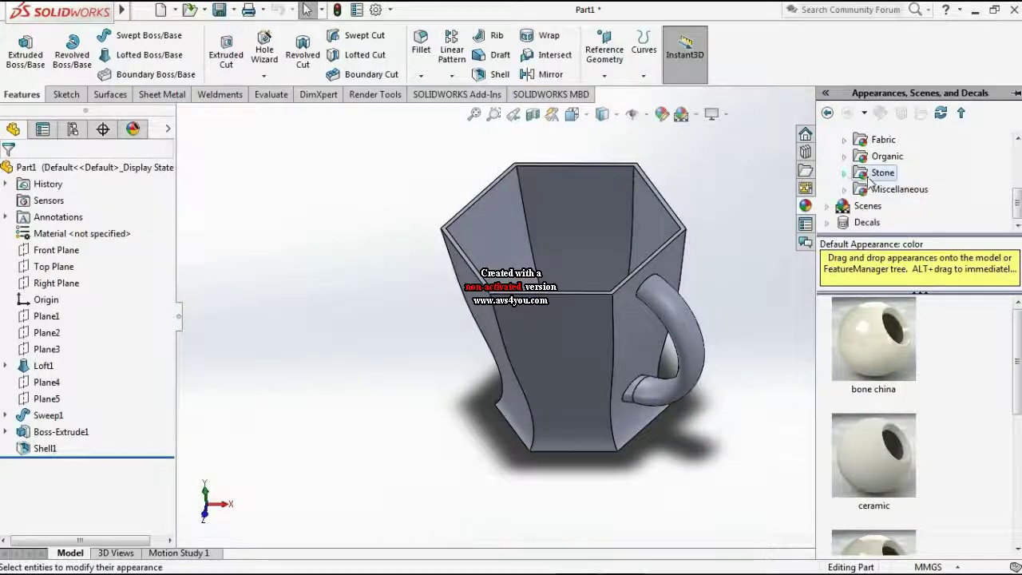
{"action": "left_click", "coordinate": [846, 174]}
{"action": "left_click", "coordinate": [898, 176]}
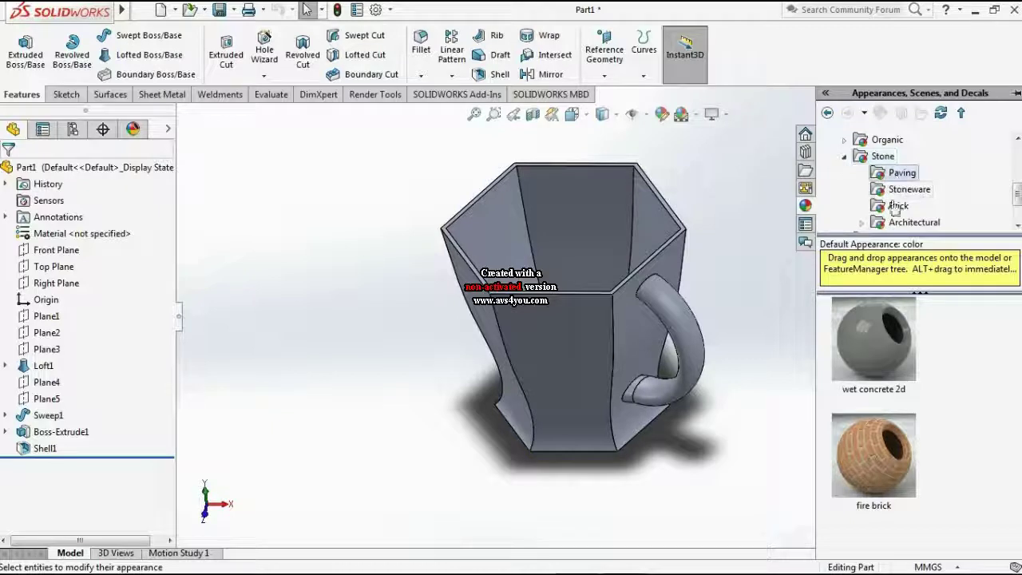
{"action": "left_click_drag", "start_coordinate": [1018, 345], "coordinate": [1018, 531]}
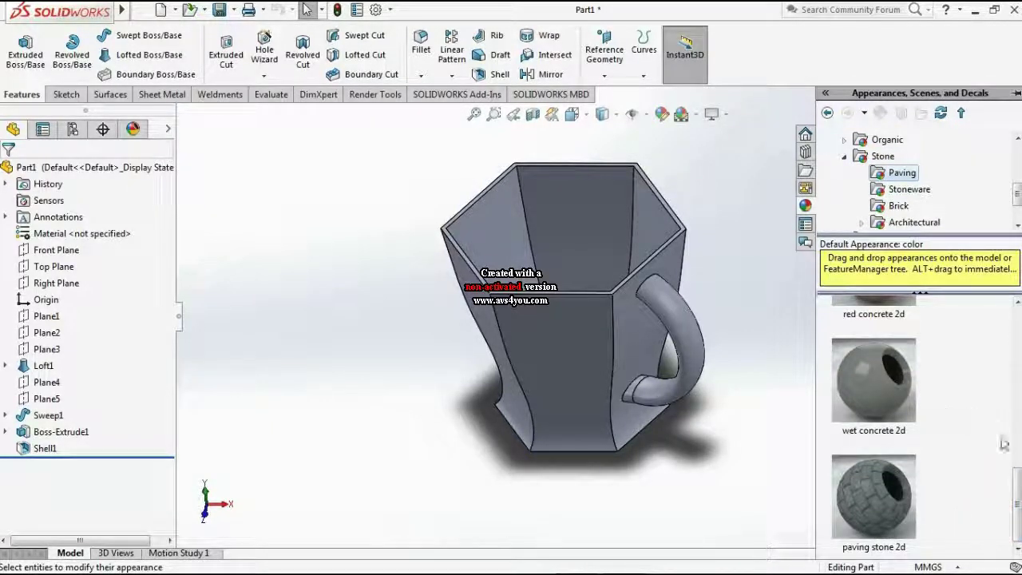
{"action": "left_click_drag", "start_coordinate": [1016, 475], "coordinate": [1016, 451]}
{"action": "left_click", "coordinate": [898, 206]}
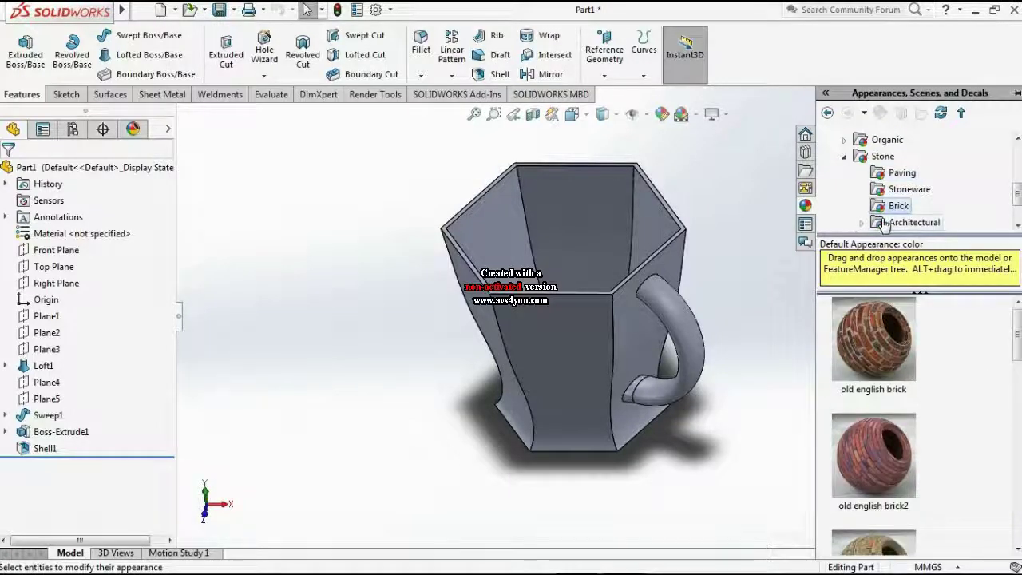
{"action": "left_click", "coordinate": [914, 222]}
{"action": "left_click_drag", "start_coordinate": [896, 361], "coordinate": [595, 328]}
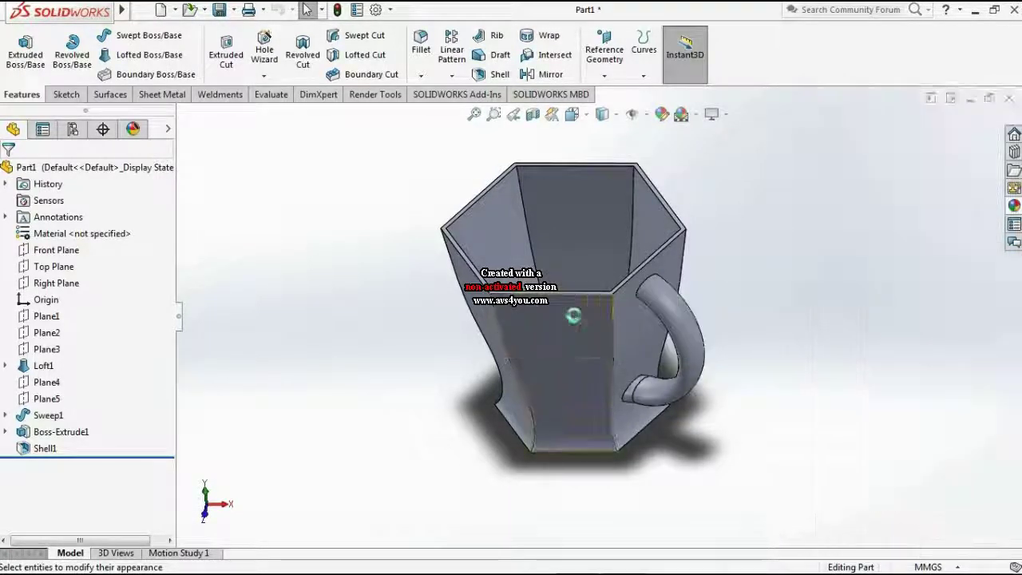
Step: Apply granite to the whole mug and switch to a standard view orientation
{"action": "left_click", "coordinate": [596, 316]}
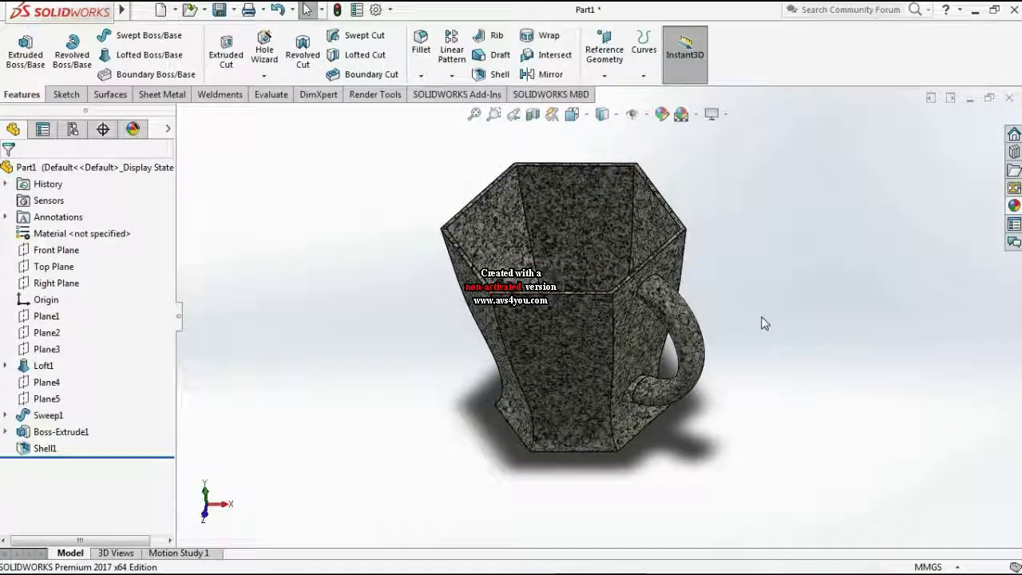
{"action": "mouse_move", "coordinate": [764, 322]}
{"action": "middle_mouse_down"}
{"action": "mouse_move", "coordinate": [838, 252]}
{"action": "mouse_move", "coordinate": [766, 311]}
{"action": "middle_mouse_up"}
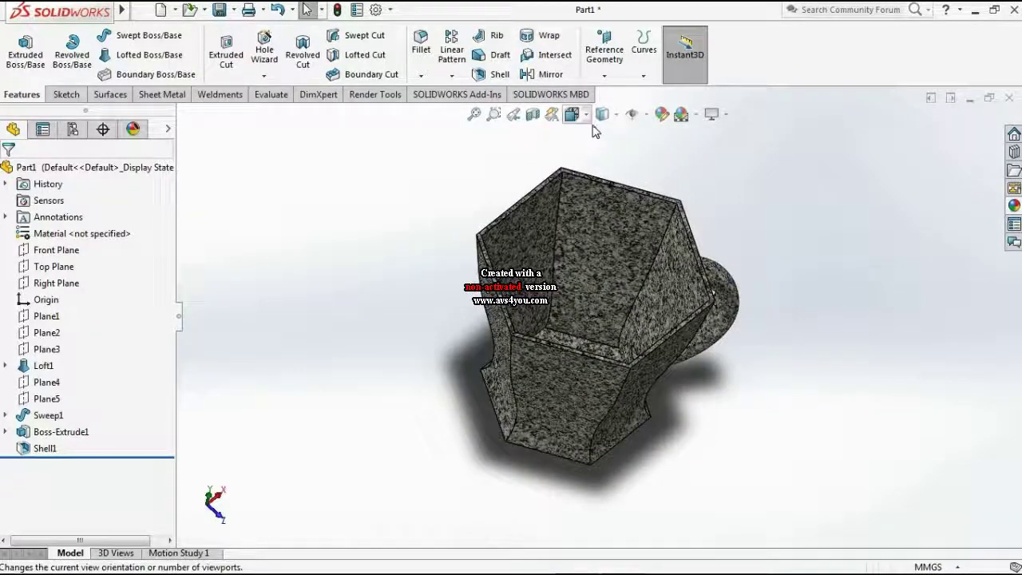
{"action": "left_click", "coordinate": [572, 114]}
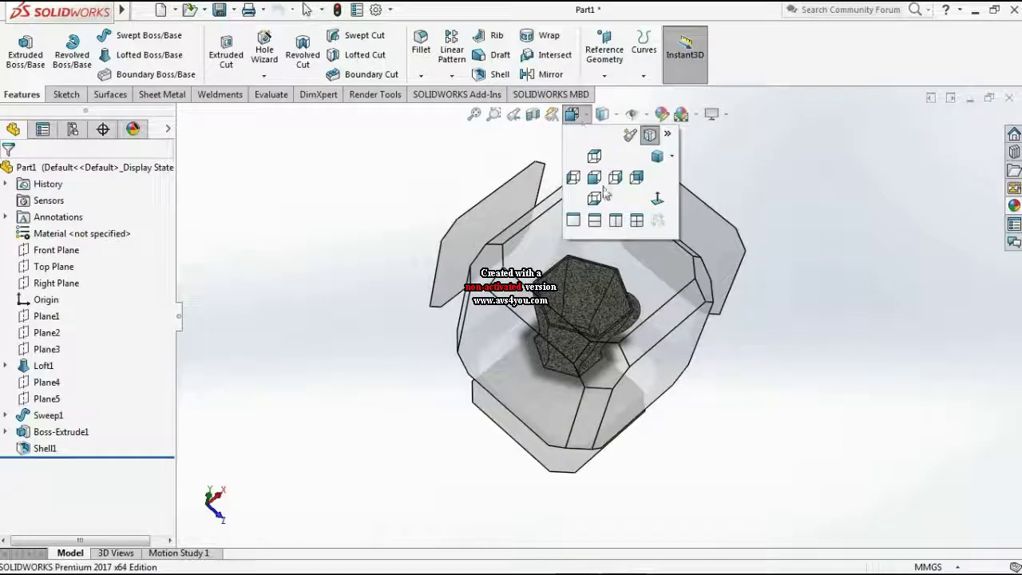
{"action": "left_click", "coordinate": [594, 179]}
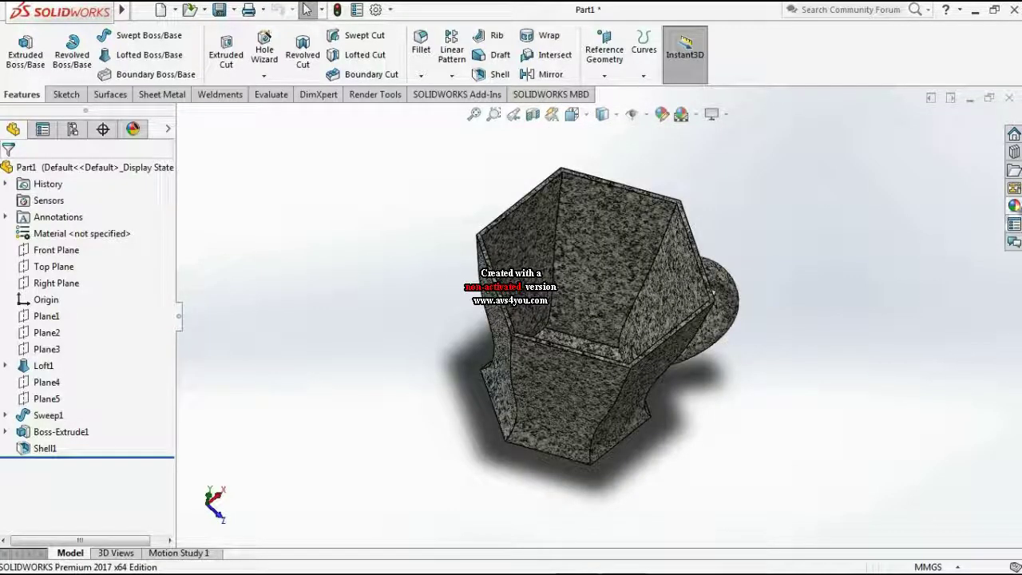
Step: Try white marble, cancel it, then apply red ceramic tile and orbit to the handle side
{"action": "left_click", "coordinate": [1014, 205]}
{"action": "mouse_move", "coordinate": [873, 455]}
{"action": "left_mouse_down"}
{"action": "mouse_move", "coordinate": [760, 424]}
{"action": "mouse_move", "coordinate": [657, 353]}
{"action": "left_mouse_up"}
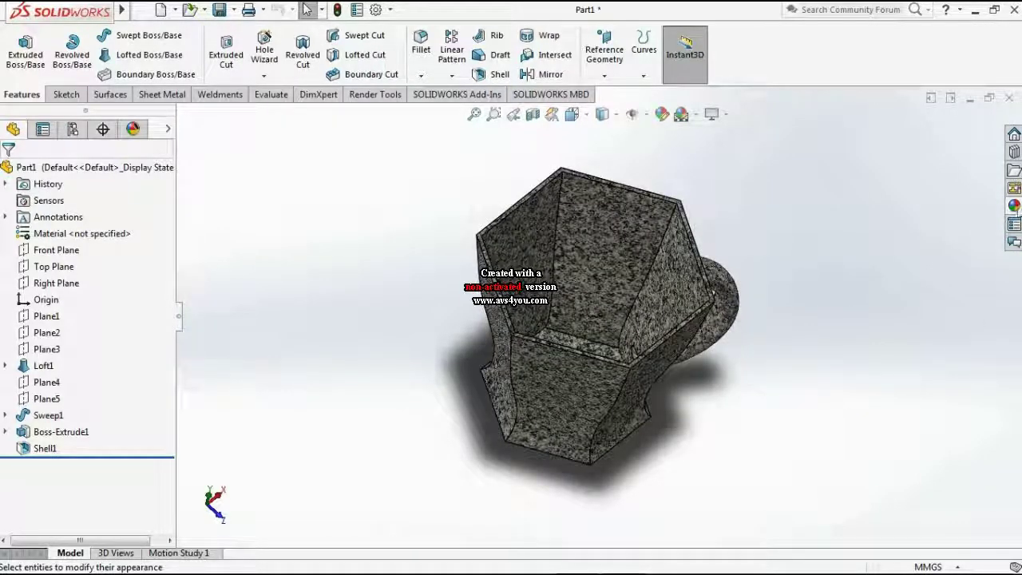
{"action": "left_click", "coordinate": [1013, 205]}
{"action": "scroll", "coordinate": [1015, 388], "scroll_direction": "down", "scroll_amount": 3}
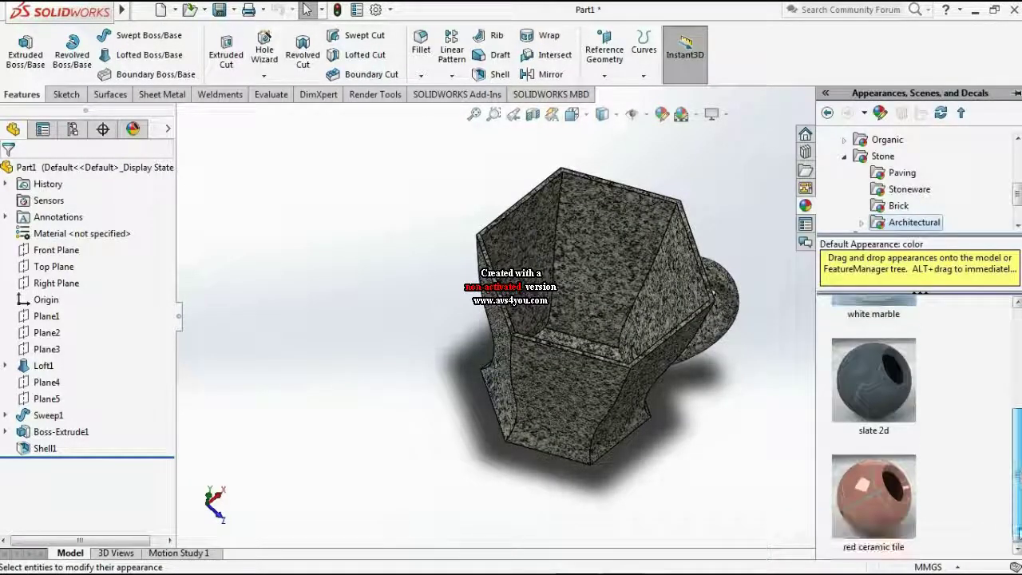
{"action": "left_click_drag", "start_coordinate": [874, 495], "coordinate": [626, 416]}
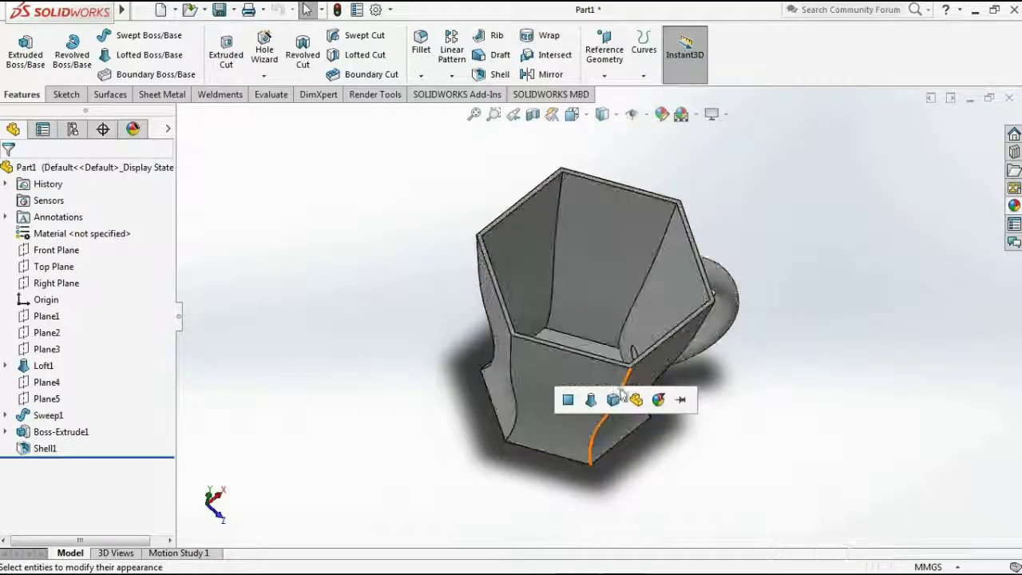
{"action": "left_click", "coordinate": [636, 399]}
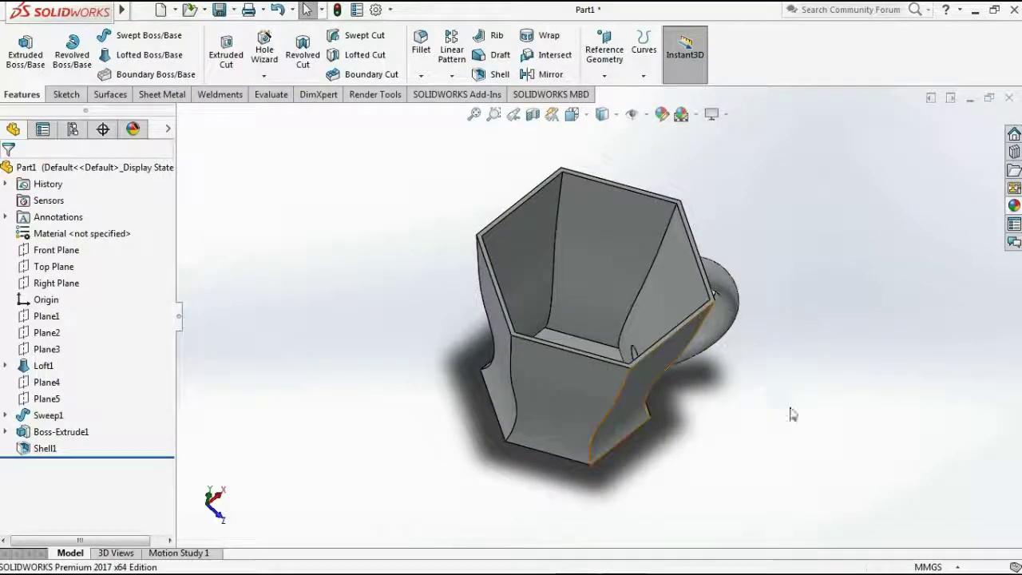
{"action": "middle_click_drag", "start_coordinate": [790, 413], "coordinate": [760, 306]}
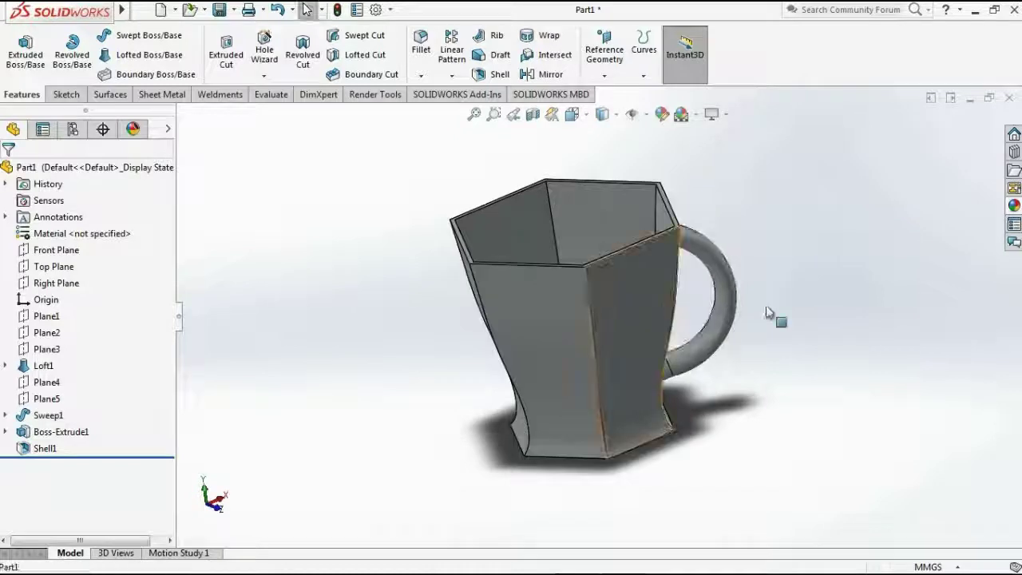
Step: Drop red ceramic tile onto the mug, apply it to the whole body, and orbit to a side view
{"action": "left_click", "coordinate": [630, 335]}
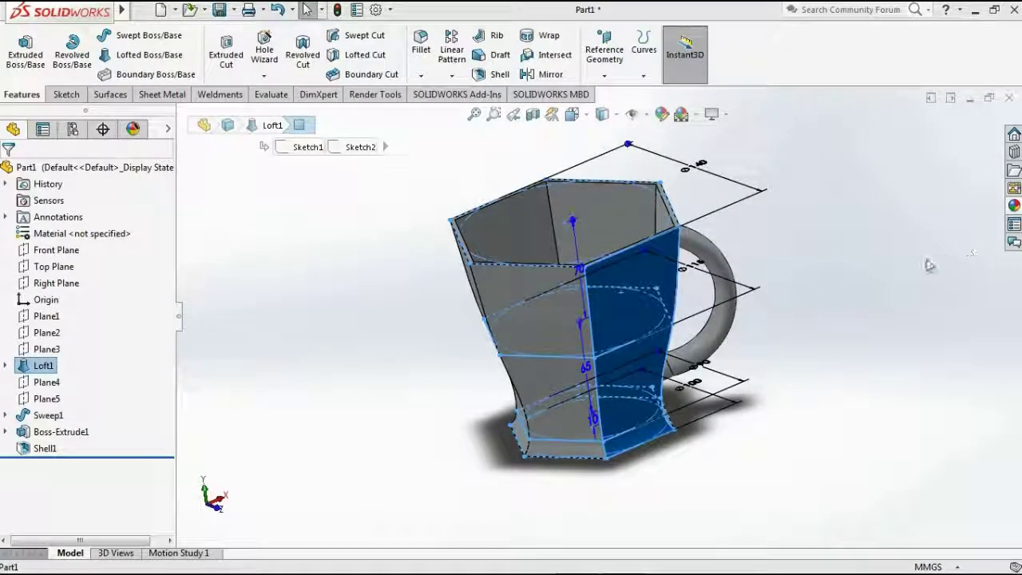
{"action": "left_click", "coordinate": [772, 320]}
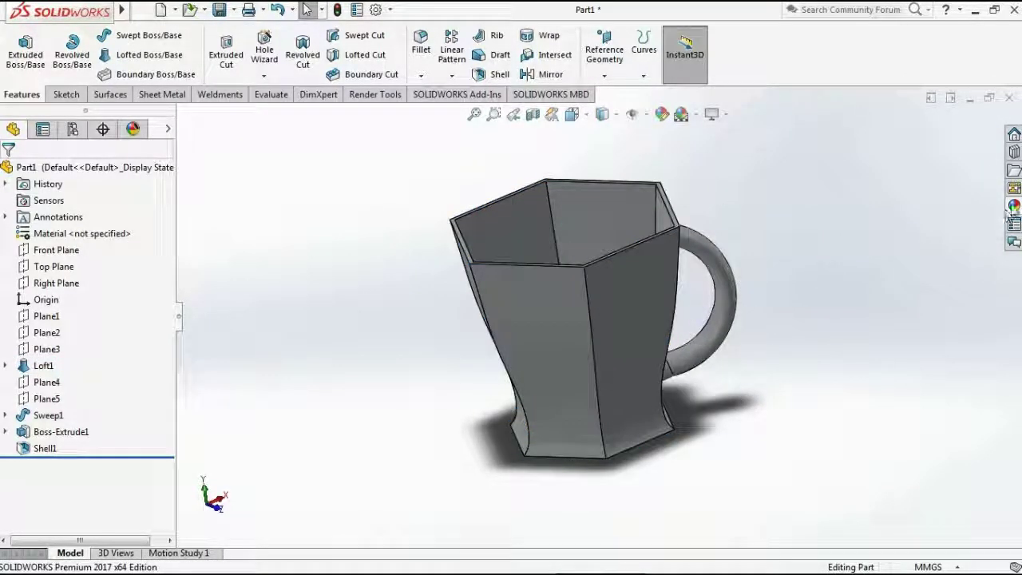
{"action": "left_click", "coordinate": [1014, 205]}
{"action": "left_click_drag", "start_coordinate": [892, 499], "coordinate": [599, 313]}
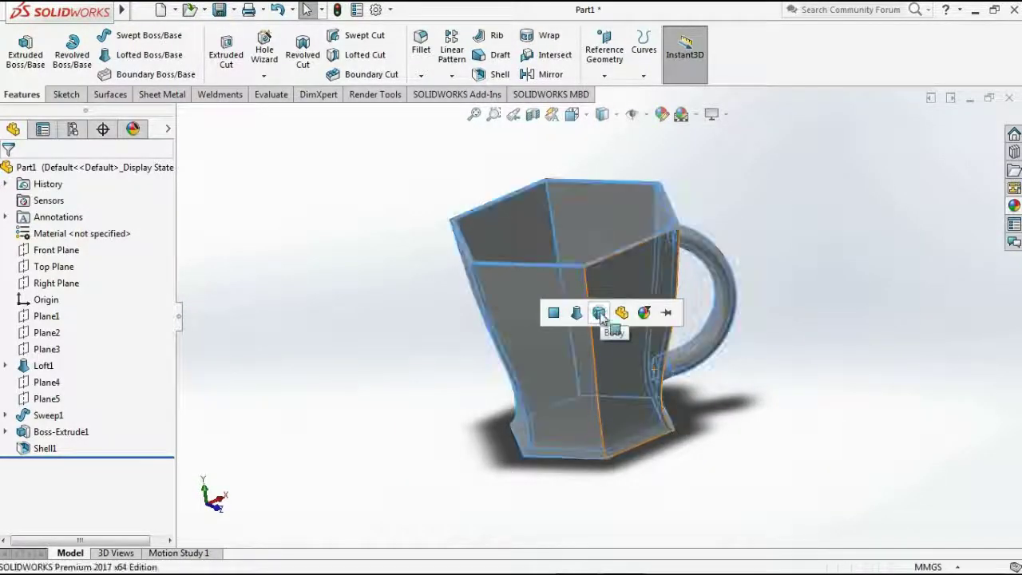
{"action": "left_click", "coordinate": [599, 312]}
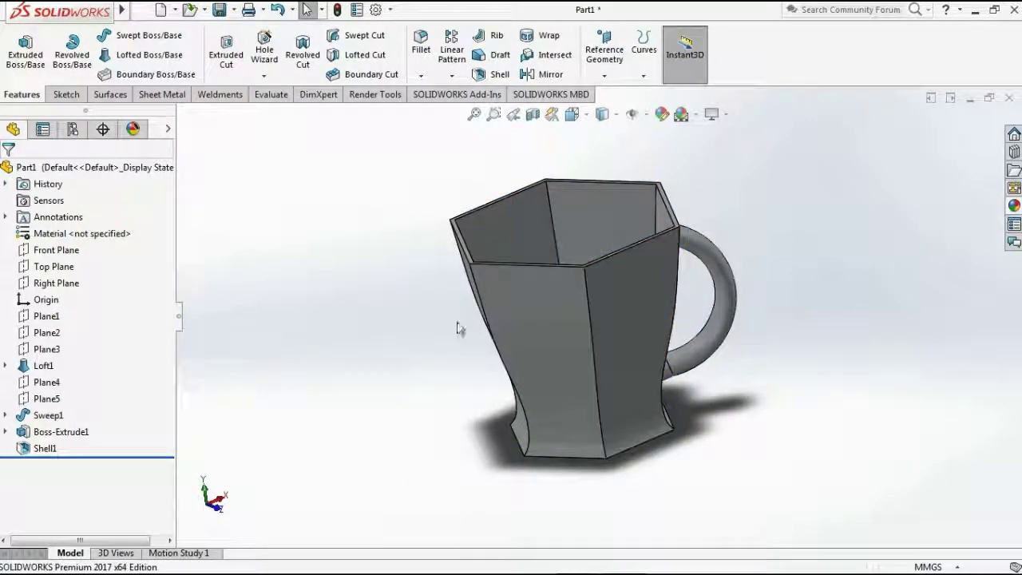
{"action": "mouse_move", "coordinate": [459, 327]}
{"action": "middle_mouse_down"}
{"action": "mouse_move", "coordinate": [505, 375]}
{"action": "mouse_move", "coordinate": [487, 481]}
{"action": "middle_mouse_up"}
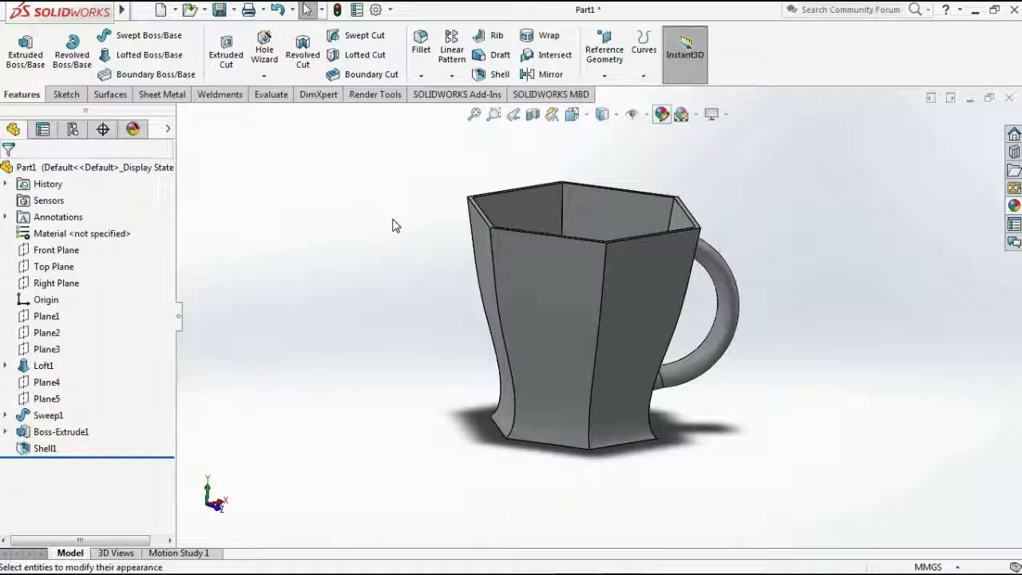
{"action": "left_click", "coordinate": [589, 272]}
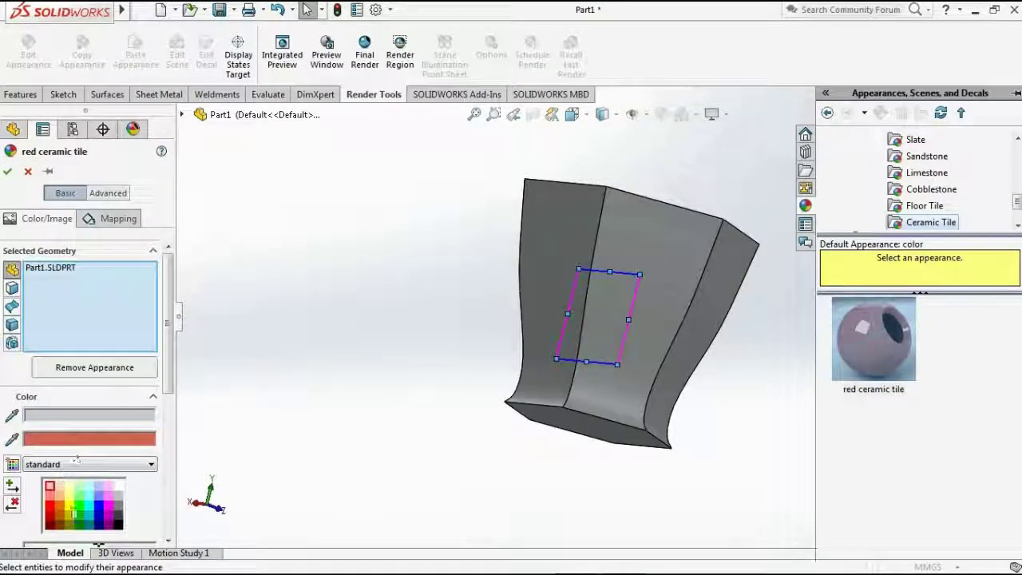
{"action": "left_click", "coordinate": [53, 504]}
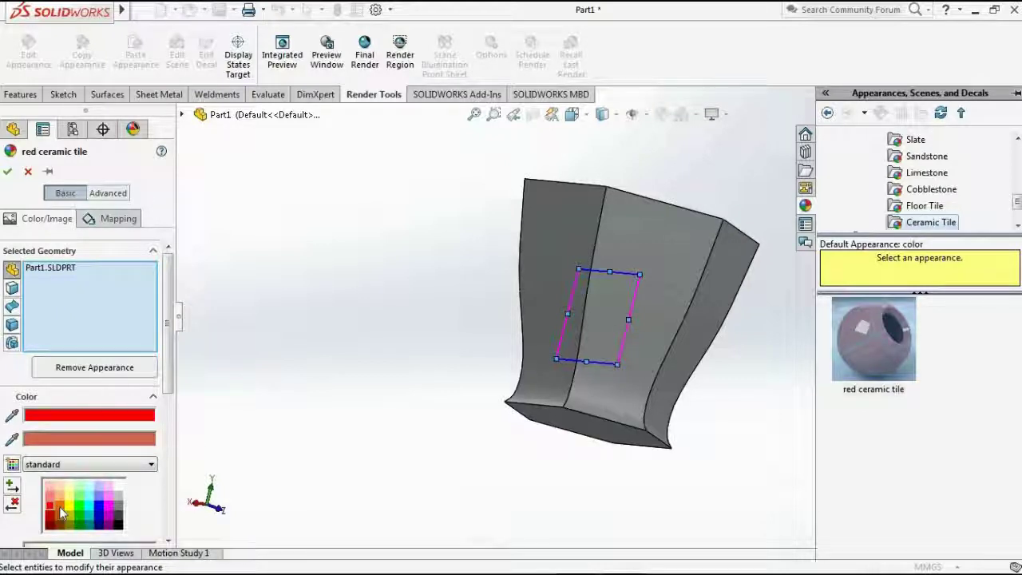
{"action": "left_click", "coordinate": [69, 509]}
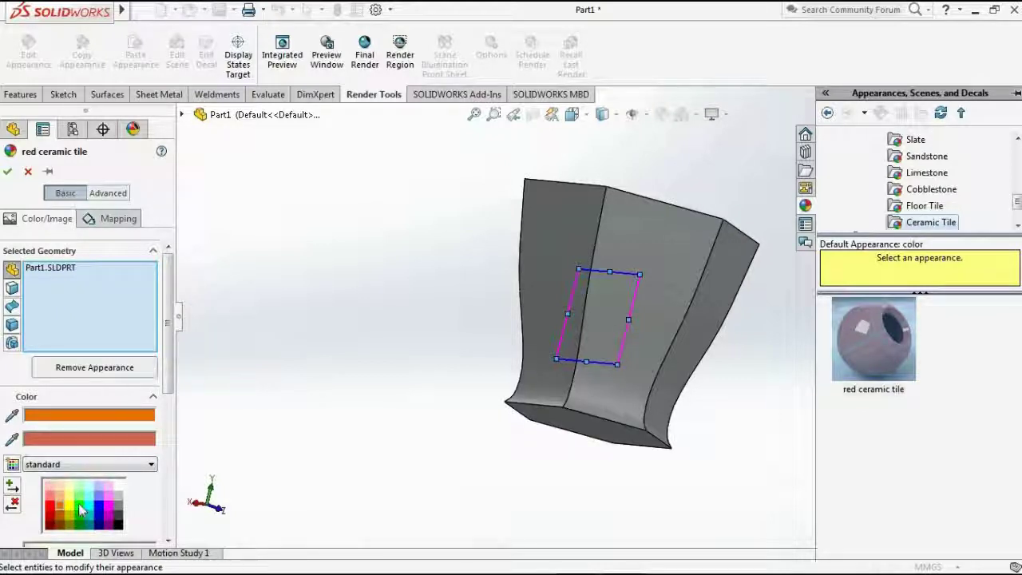
{"action": "left_click", "coordinate": [79, 497]}
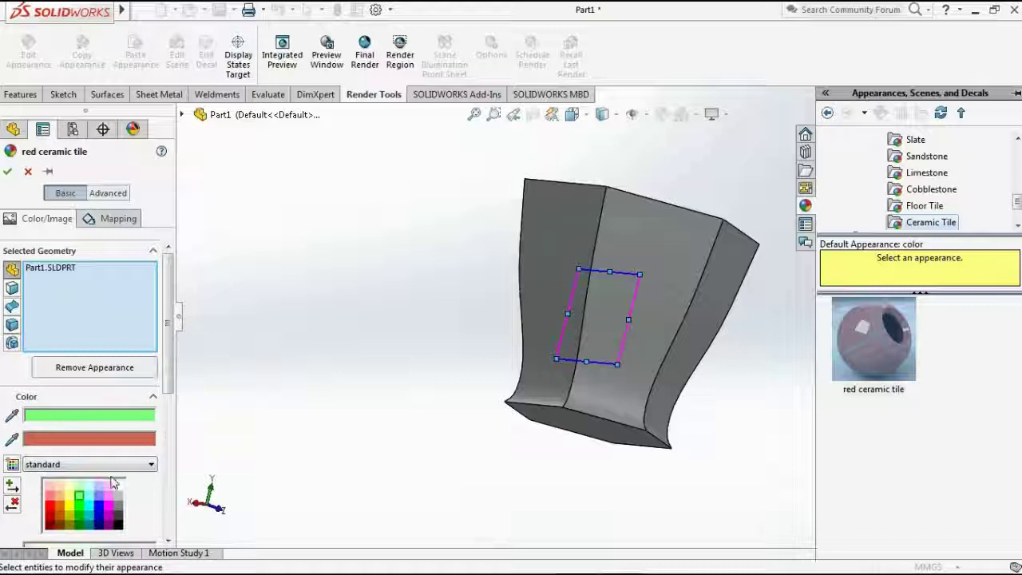
{"action": "left_click", "coordinate": [70, 486]}
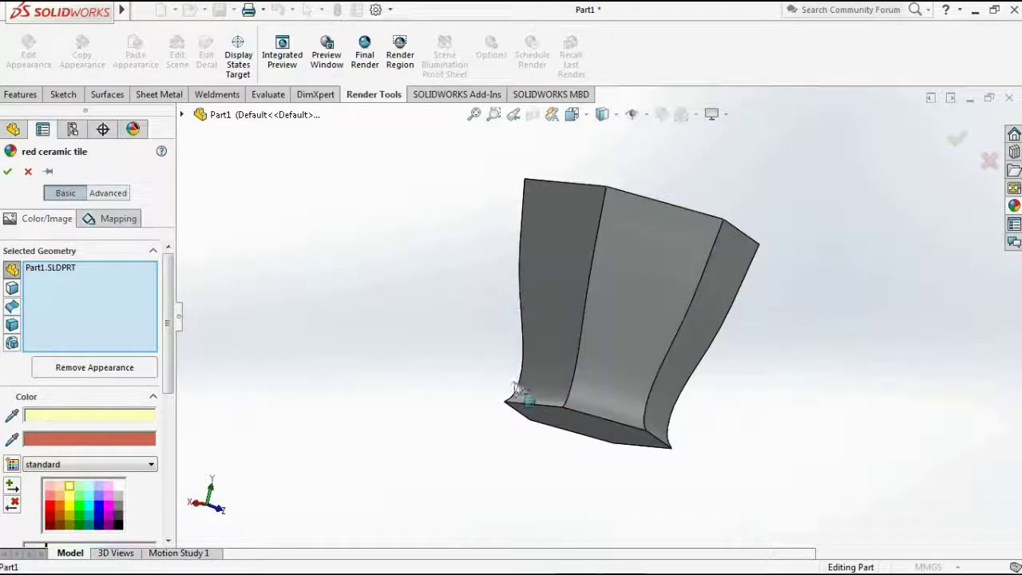
{"action": "mouse_move", "coordinate": [422, 294]}
{"action": "middle_mouse_down"}
{"action": "mouse_move", "coordinate": [471, 280]}
{"action": "mouse_move", "coordinate": [417, 297]}
{"action": "middle_mouse_up"}
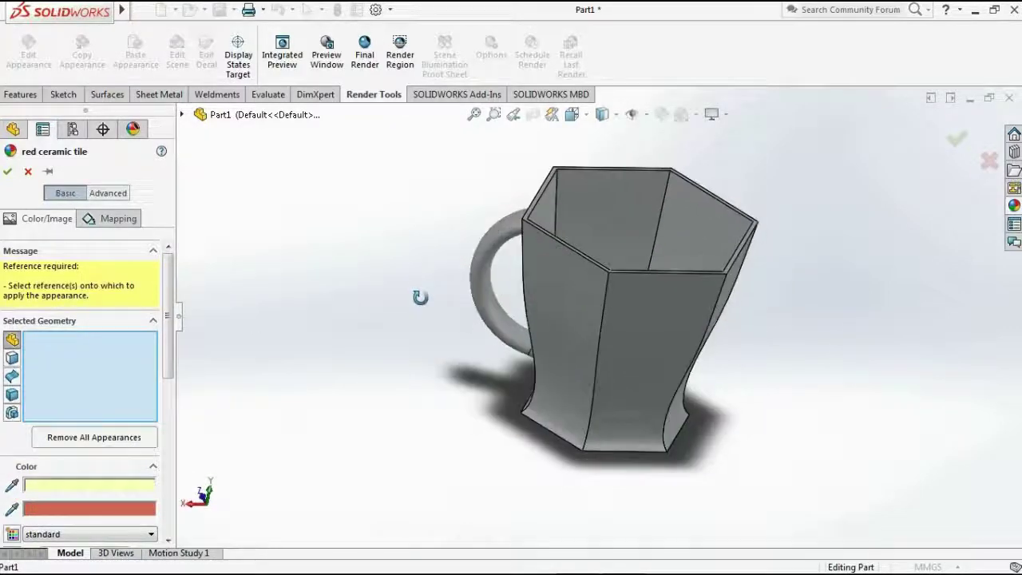
{"action": "left_click", "coordinate": [599, 312]}
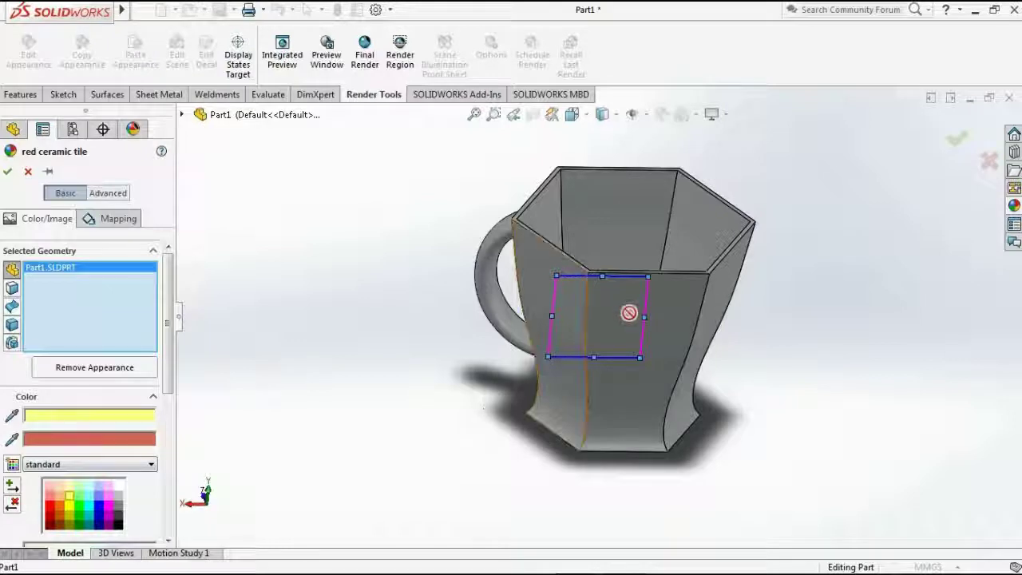
{"action": "right_click", "coordinate": [94, 281]}
{"action": "left_click", "coordinate": [54, 257]}
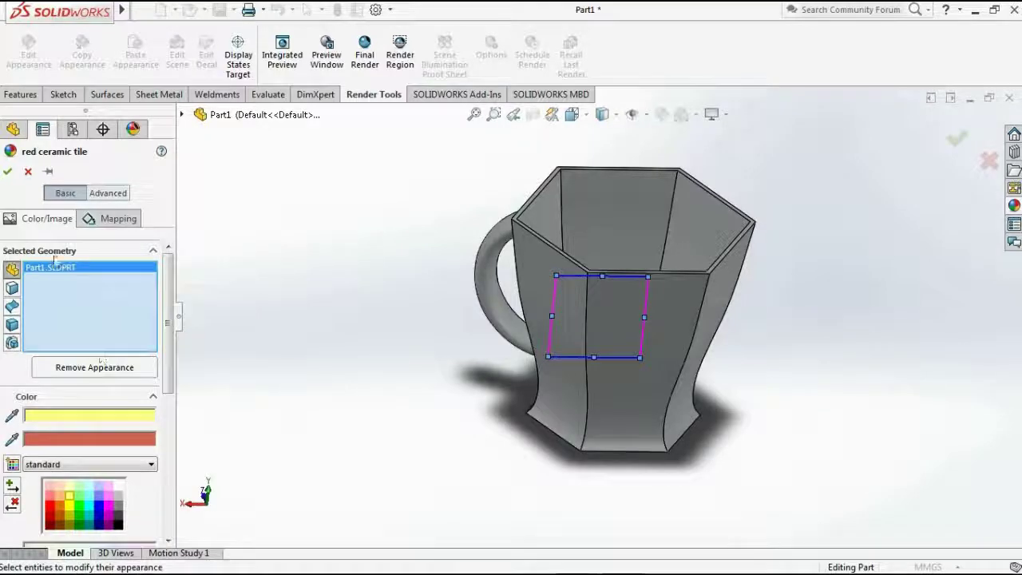
{"action": "left_click", "coordinate": [635, 302]}
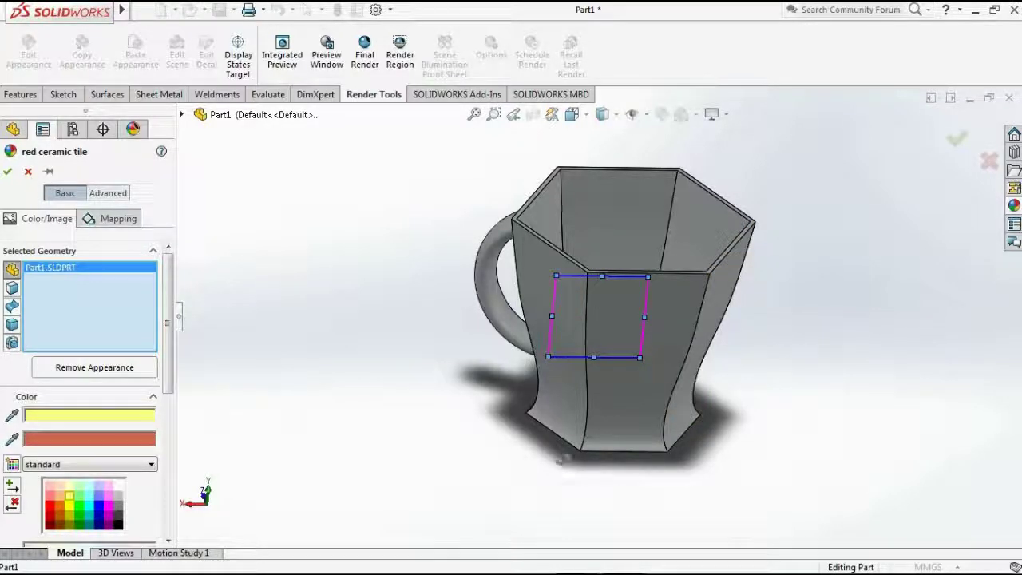
{"action": "mouse_move", "coordinate": [562, 460]}
{"action": "middle_mouse_down"}
{"action": "mouse_move", "coordinate": [563, 486]}
{"action": "mouse_move", "coordinate": [484, 474]}
{"action": "mouse_move", "coordinate": [511, 447]}
{"action": "middle_mouse_up"}
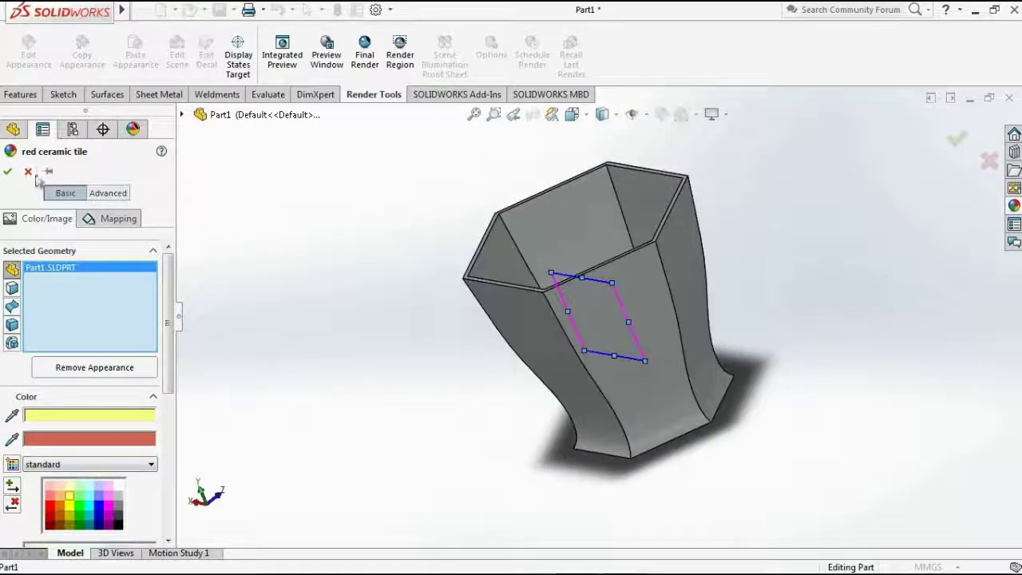
{"action": "left_click", "coordinate": [27, 172]}
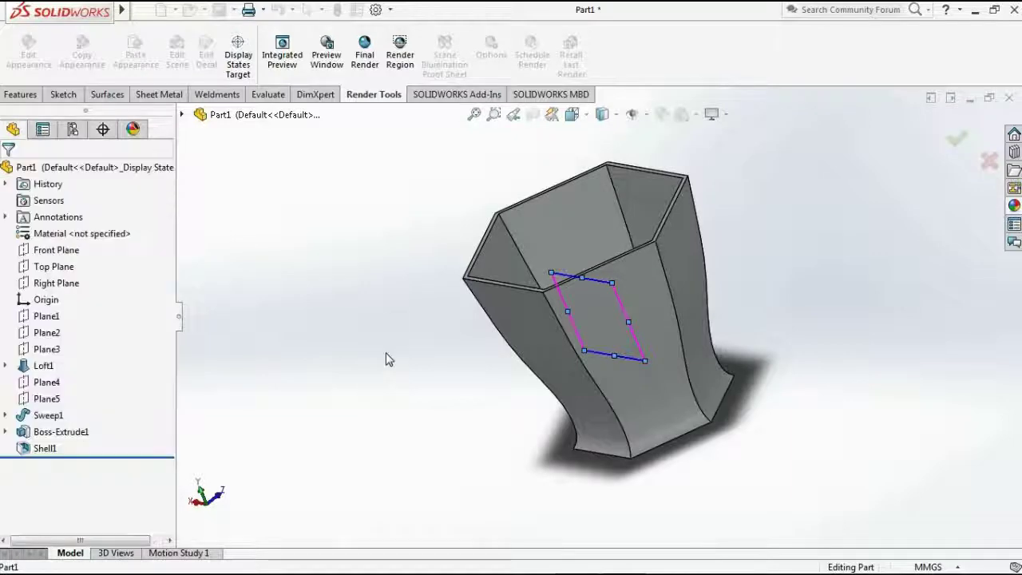
Step: Drag floor tile5 from the Floor Tile folder onto the mug and apply it to the body
{"action": "middle_click_drag", "start_coordinate": [405, 354], "coordinate": [511, 320]}
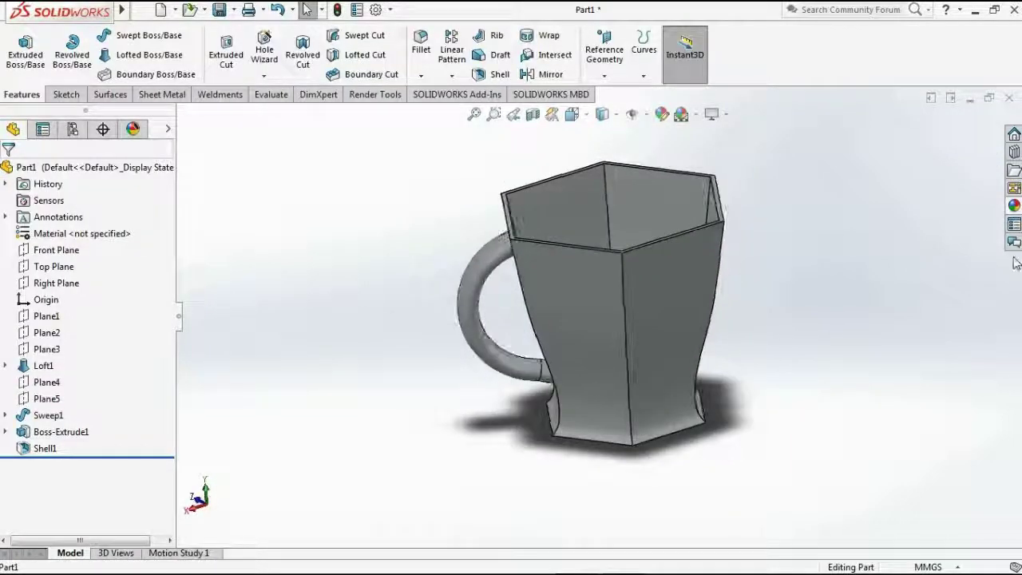
{"action": "left_click", "coordinate": [1014, 206]}
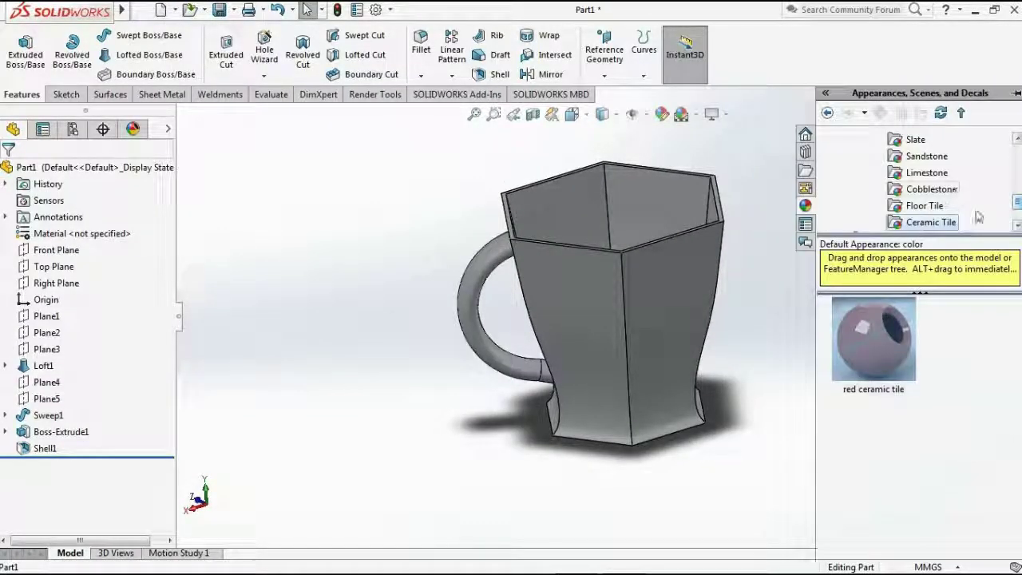
{"action": "left_click", "coordinate": [939, 209]}
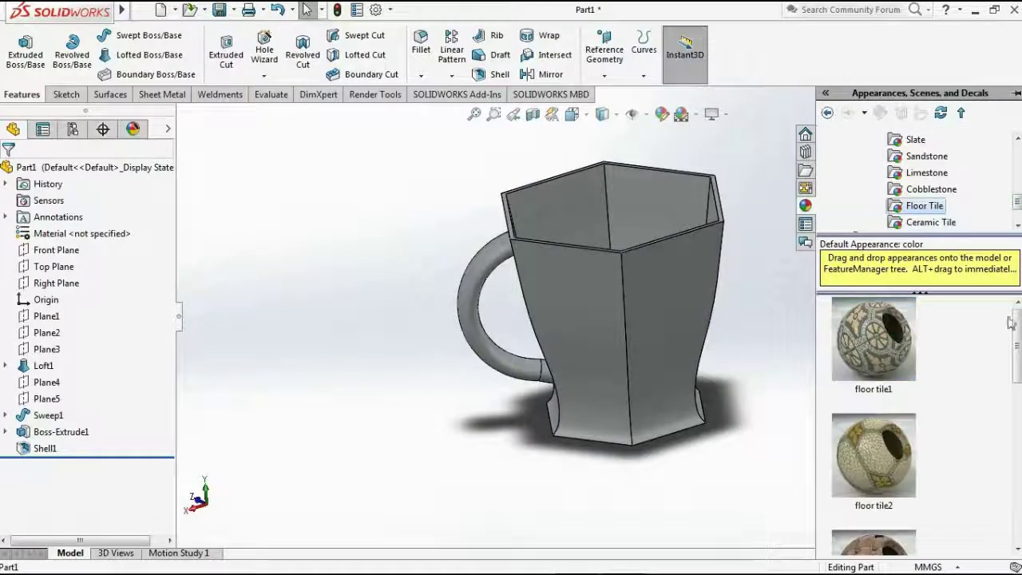
{"action": "scroll", "coordinate": [873, 415], "scroll_direction": "down", "scroll_amount": 5}
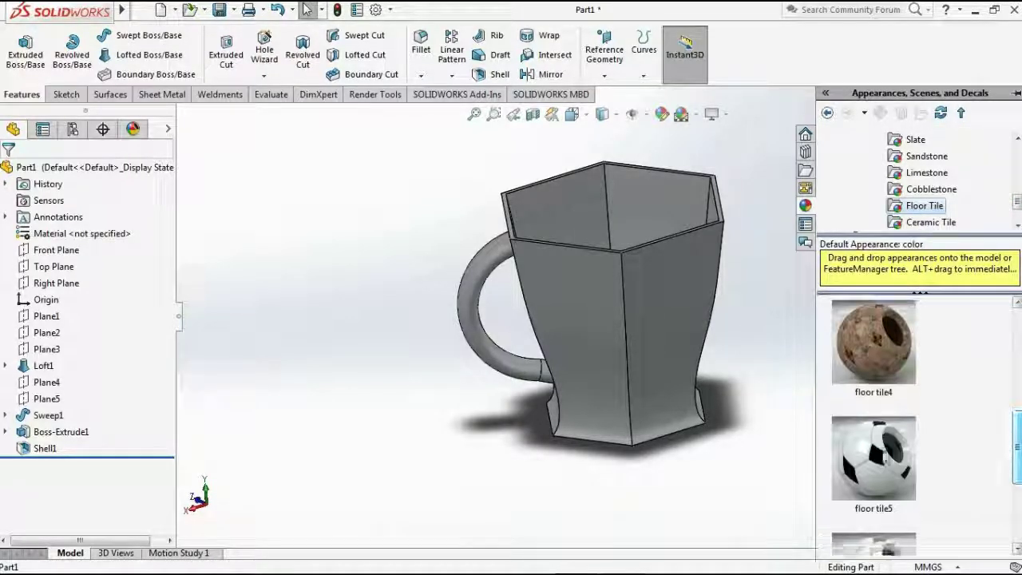
{"action": "mouse_move", "coordinate": [873, 459]}
{"action": "left_mouse_down"}
{"action": "mouse_move", "coordinate": [718, 390]}
{"action": "mouse_move", "coordinate": [693, 297]}
{"action": "left_mouse_up"}
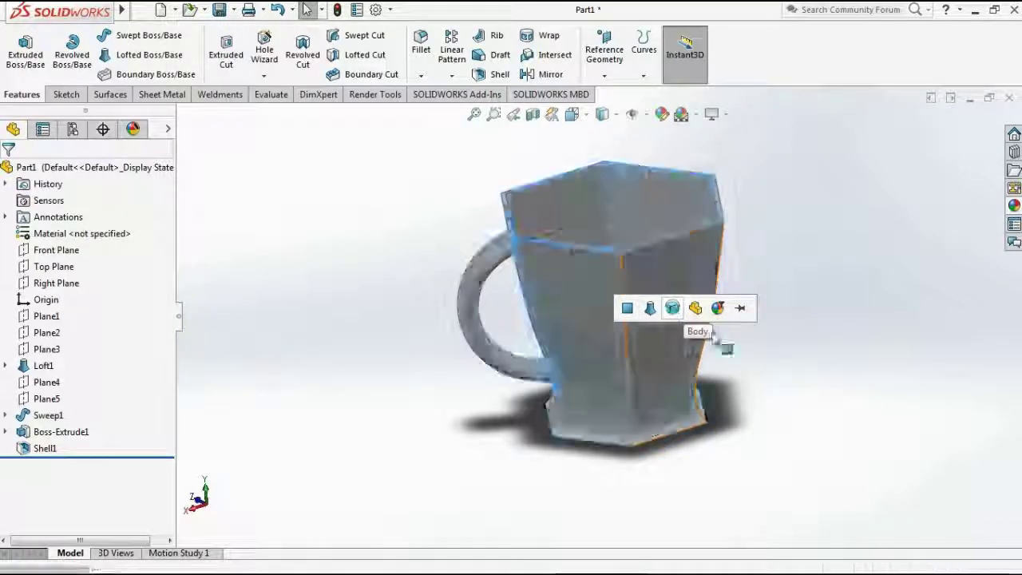
{"action": "left_click", "coordinate": [695, 309]}
{"action": "middle_click_drag", "start_coordinate": [766, 293], "coordinate": [917, 284]}
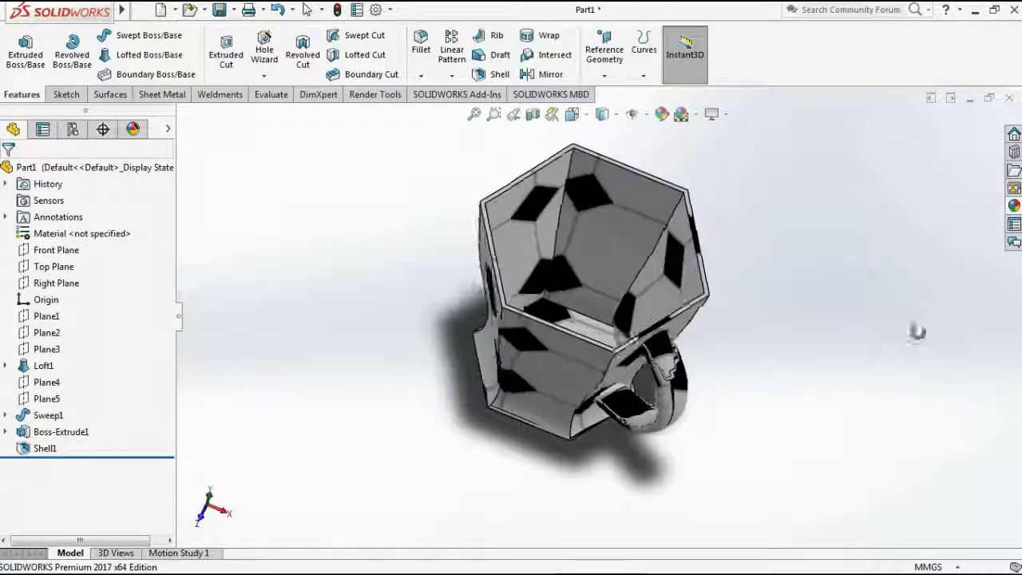
Step: Switch the mug to Trimetric orientation, then apply the Four View layout (Front, Left, Top, Trimetric)
{"action": "left_click", "coordinate": [587, 116]}
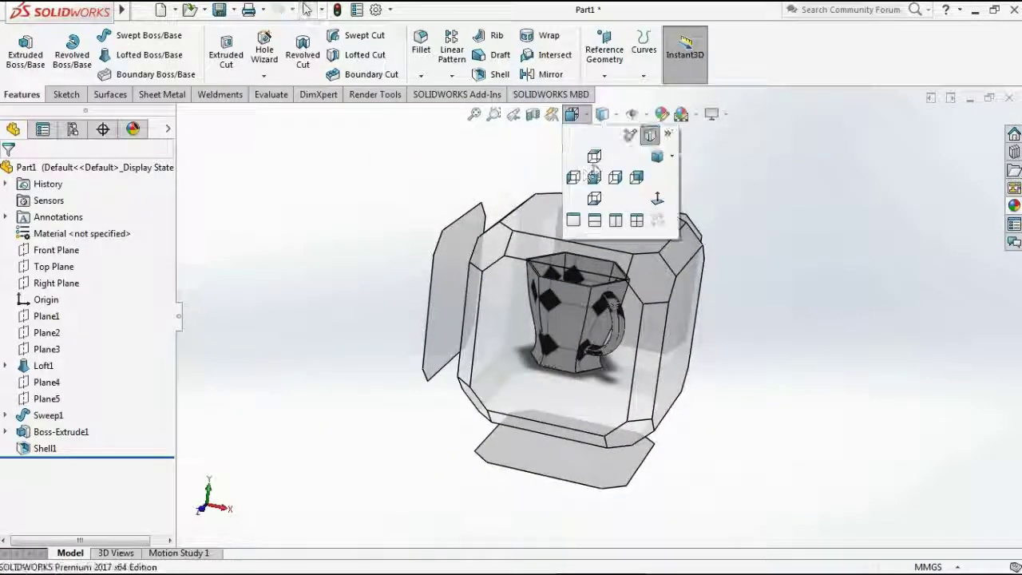
{"action": "left_click", "coordinate": [637, 200]}
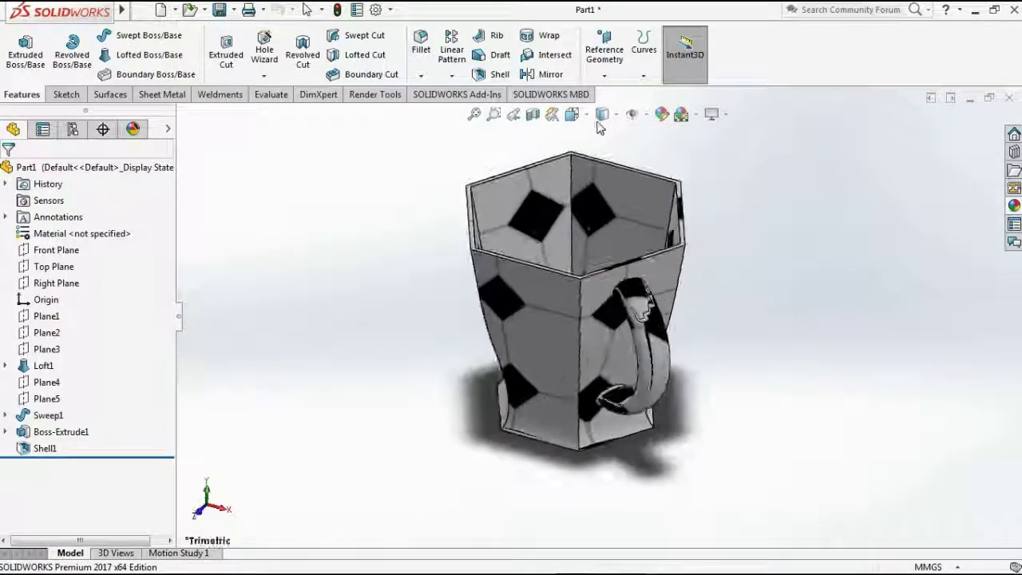
{"action": "left_click", "coordinate": [589, 118]}
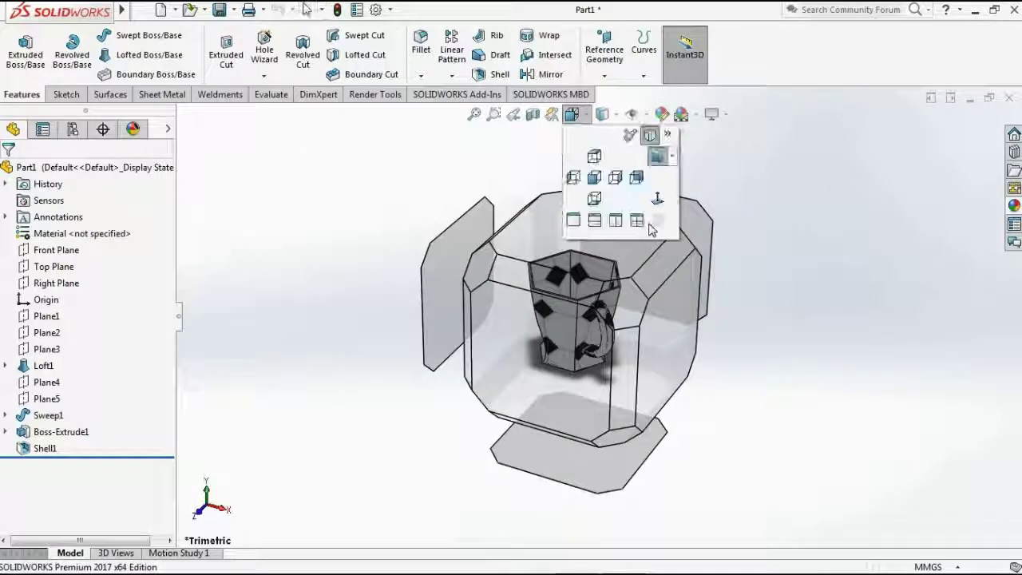
{"action": "left_click", "coordinate": [646, 225]}
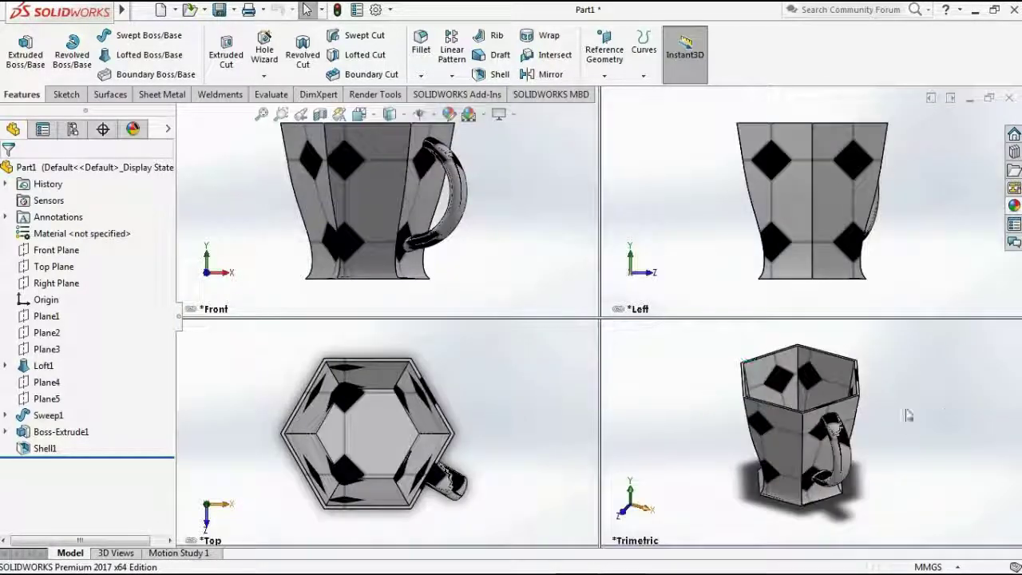